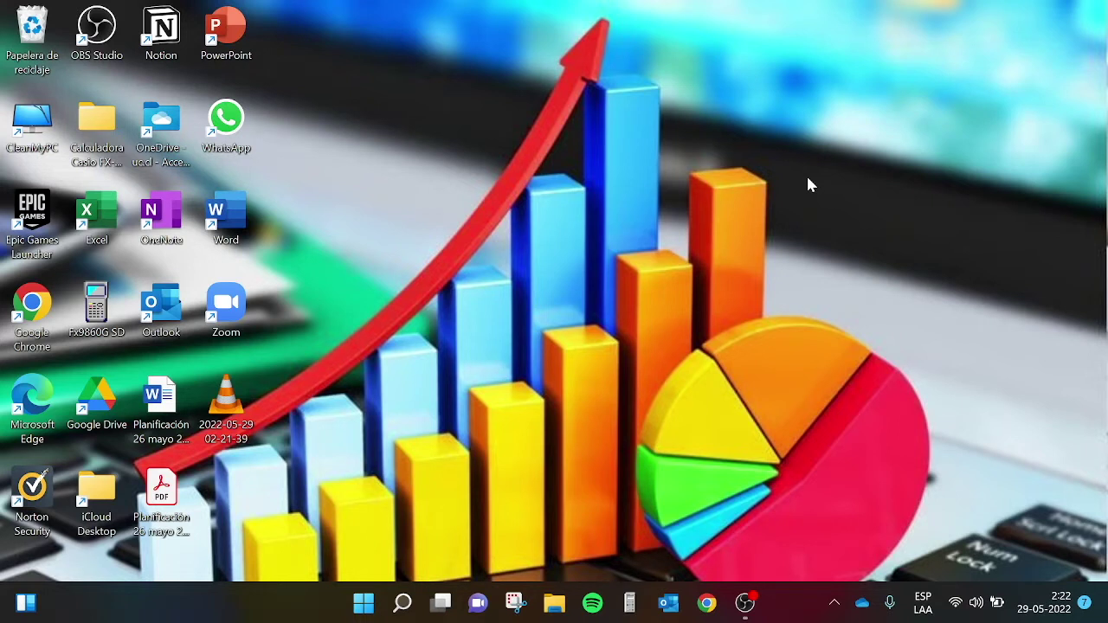
# Open Excel in a maximized window and create a new blank workbook
pyautogui.click(102, 208)
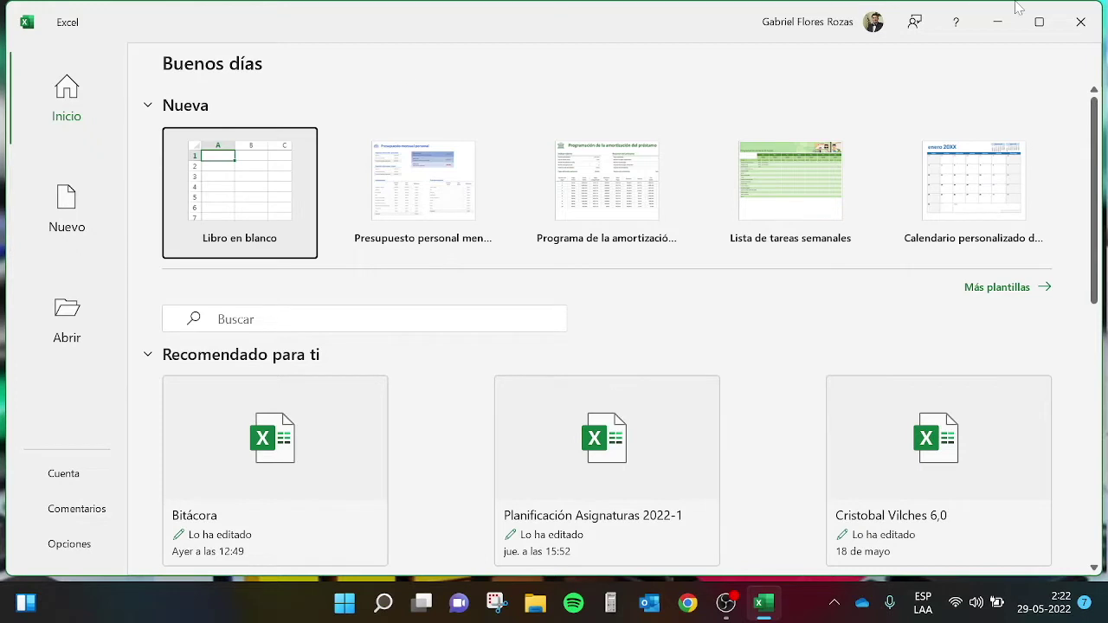
pyautogui.click(1039, 22)
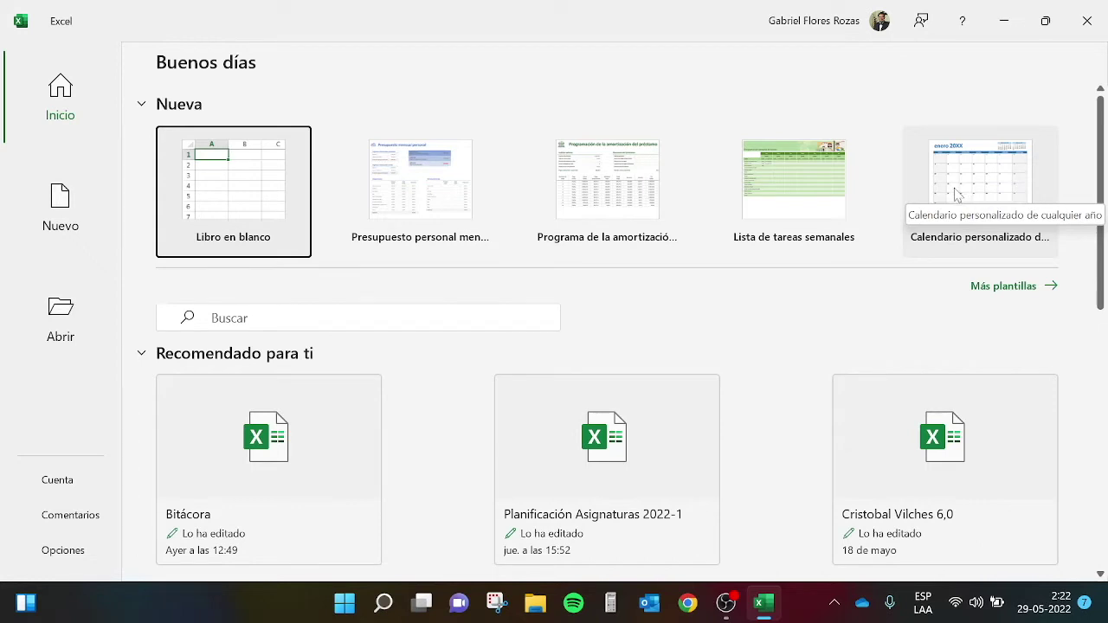
pyautogui.click(217, 182)
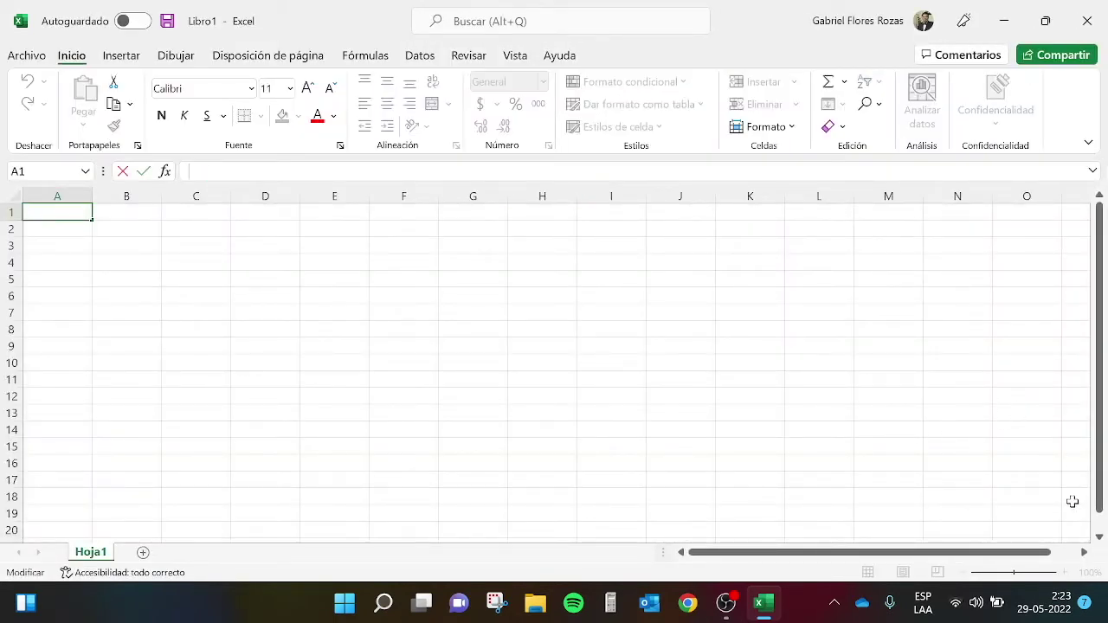
# Enlarge the empty worksheet's zoom to 140%
pyautogui.click(667, 343)
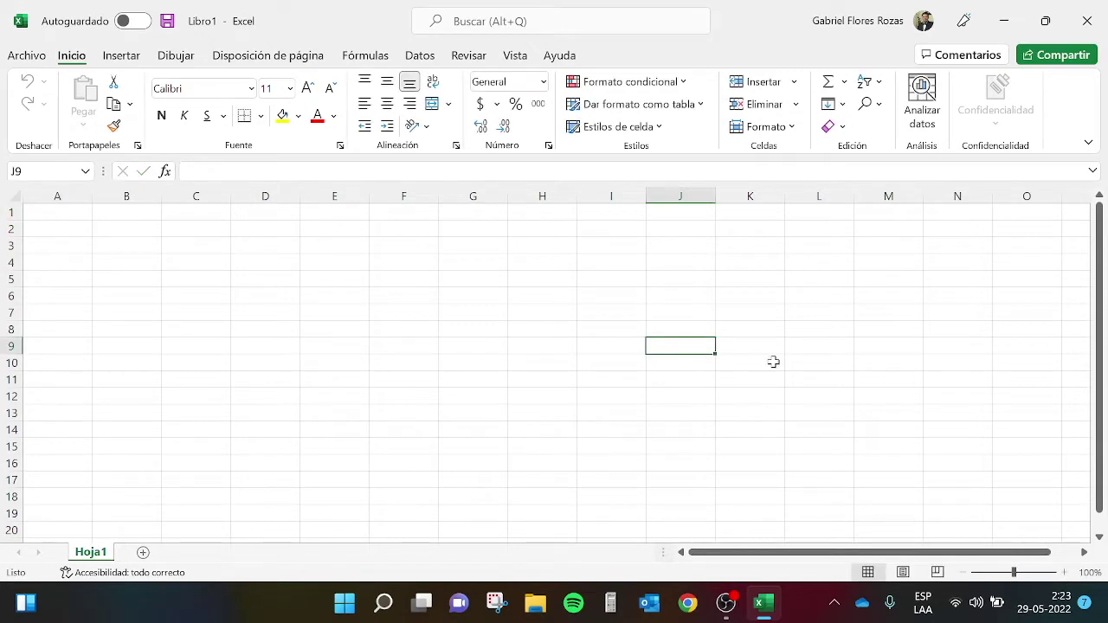
pyautogui.click(499, 296)
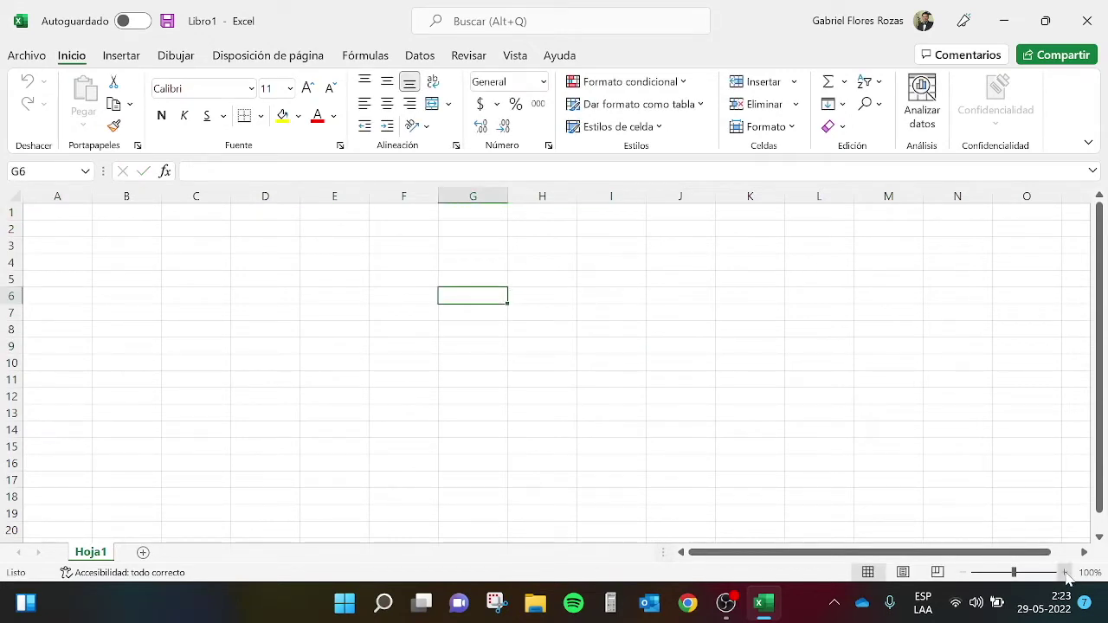
pyautogui.click(1067, 573)
pyautogui.click(1067, 573)
pyautogui.click(1067, 573)
pyautogui.click(1067, 573)
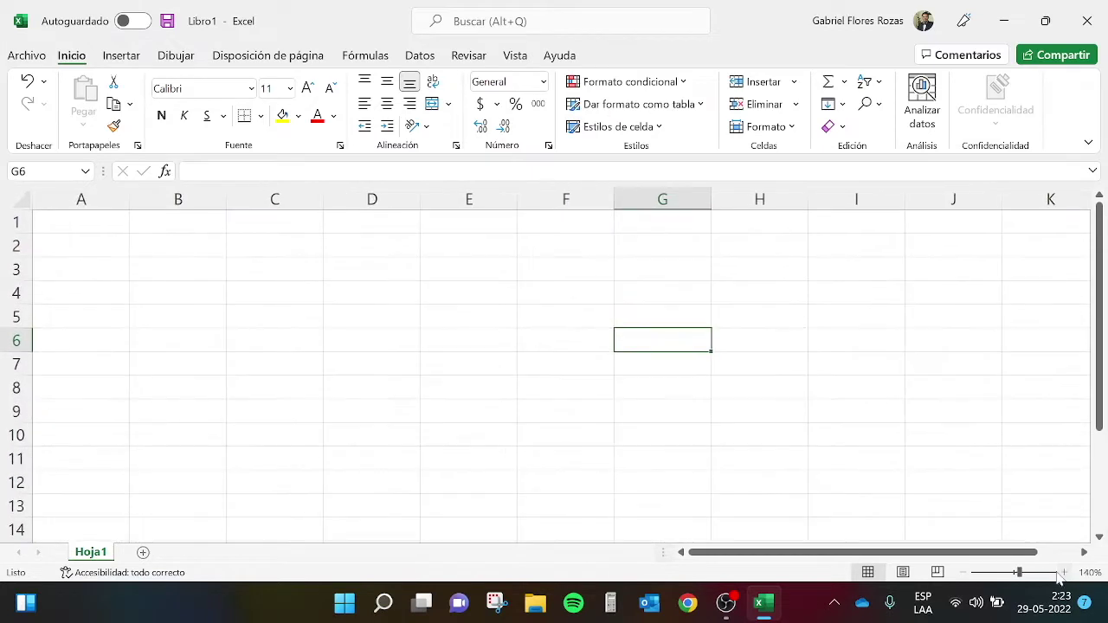
pyautogui.click(474, 313)
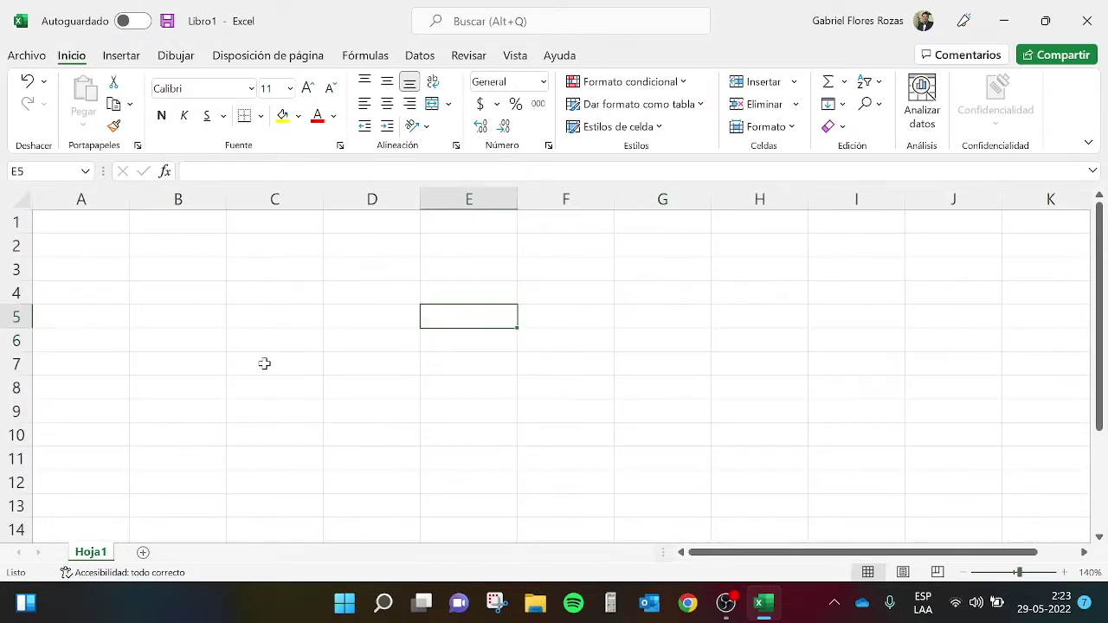
# Enter "1.- Barra de título." in cell A1
pyautogui.click(68, 222)
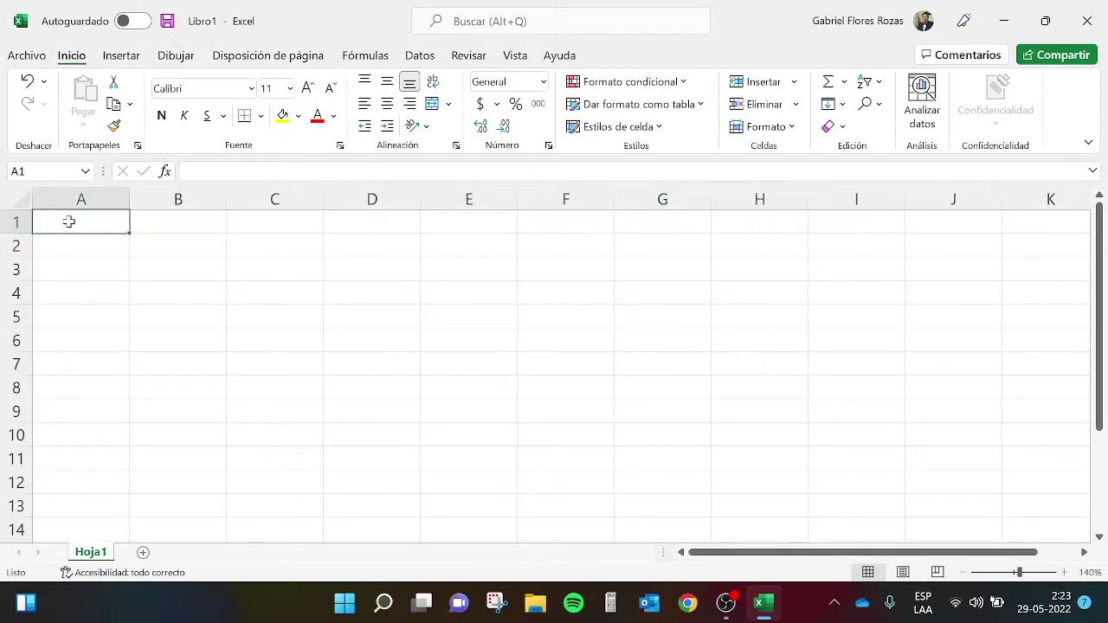
pyautogui.write('1.-')
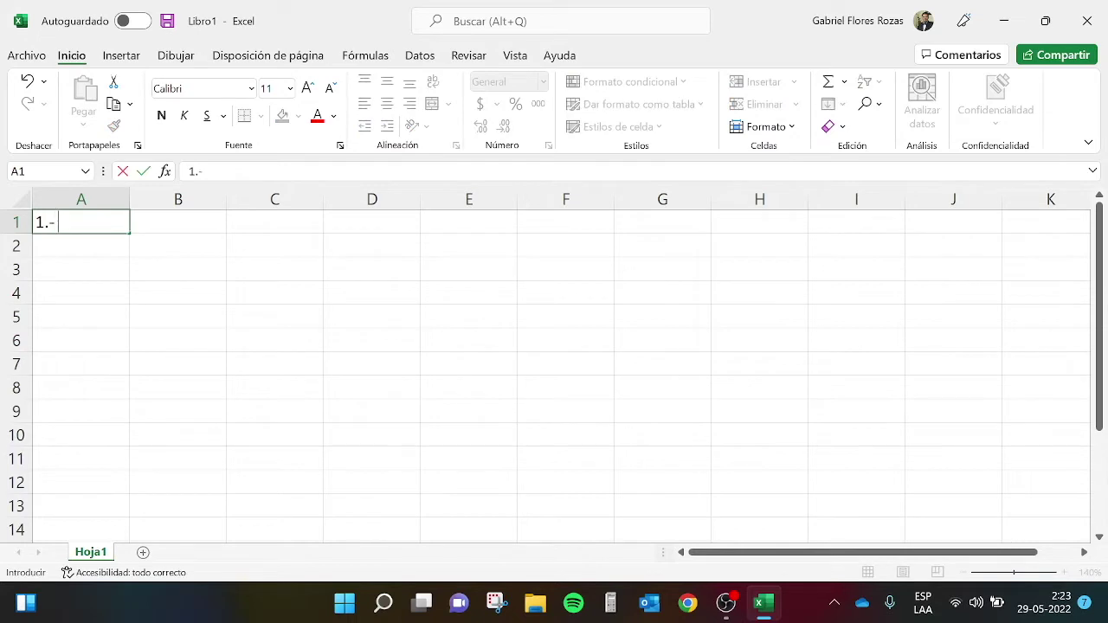
pyautogui.write(' Barra de título.')
pyautogui.press('Return')
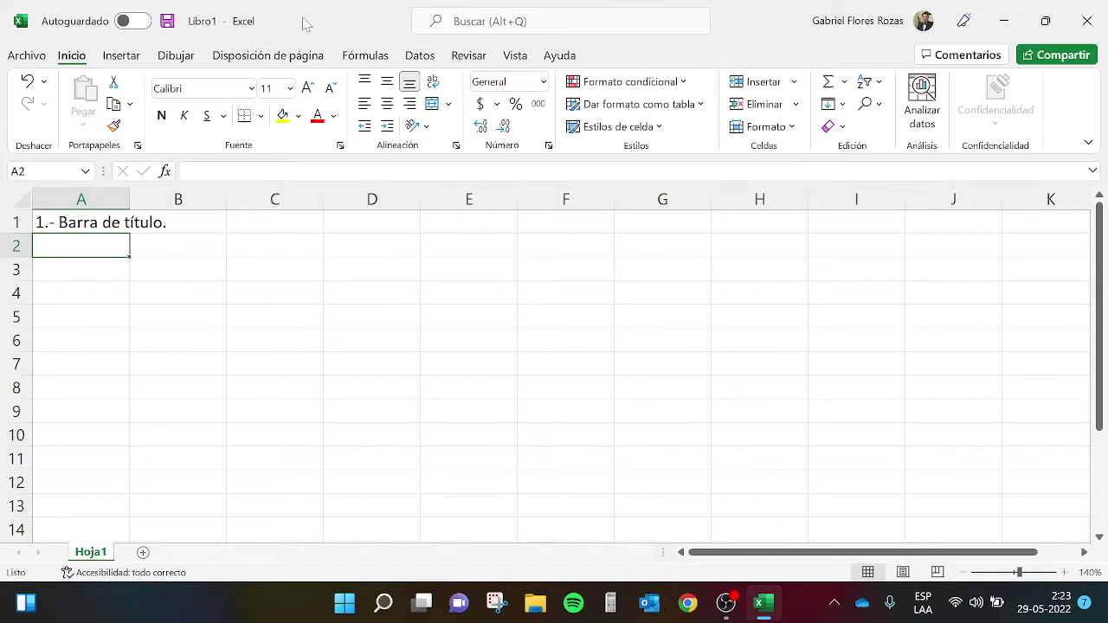
# Start saving the workbook as a new file and choose the Escritorio folder on Este PC as its location
pyautogui.click(27, 56)
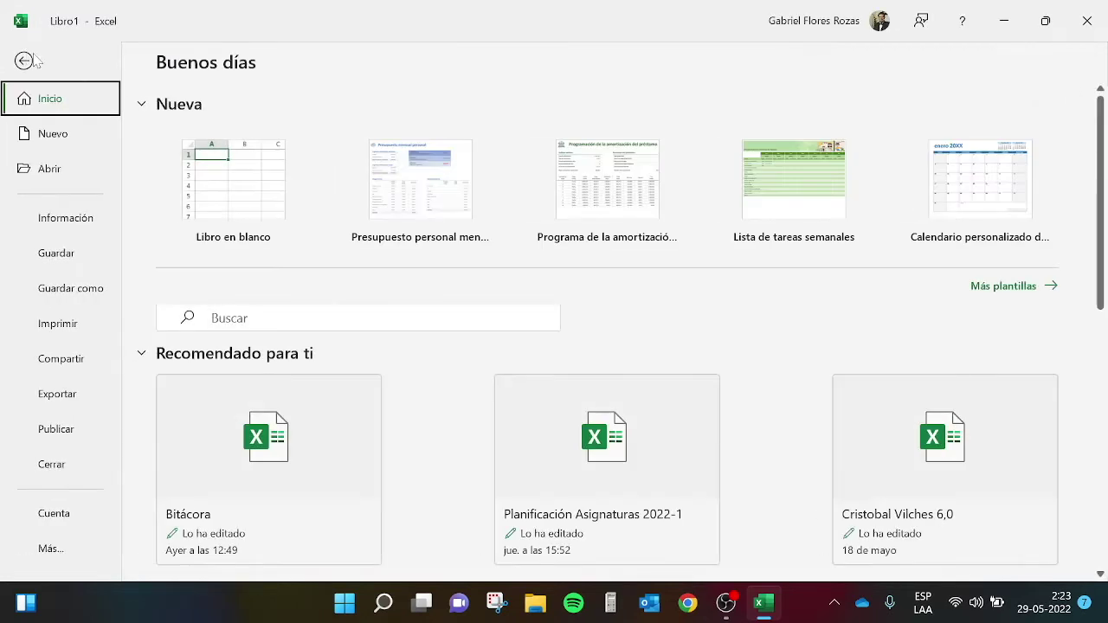
pyautogui.click(60, 294)
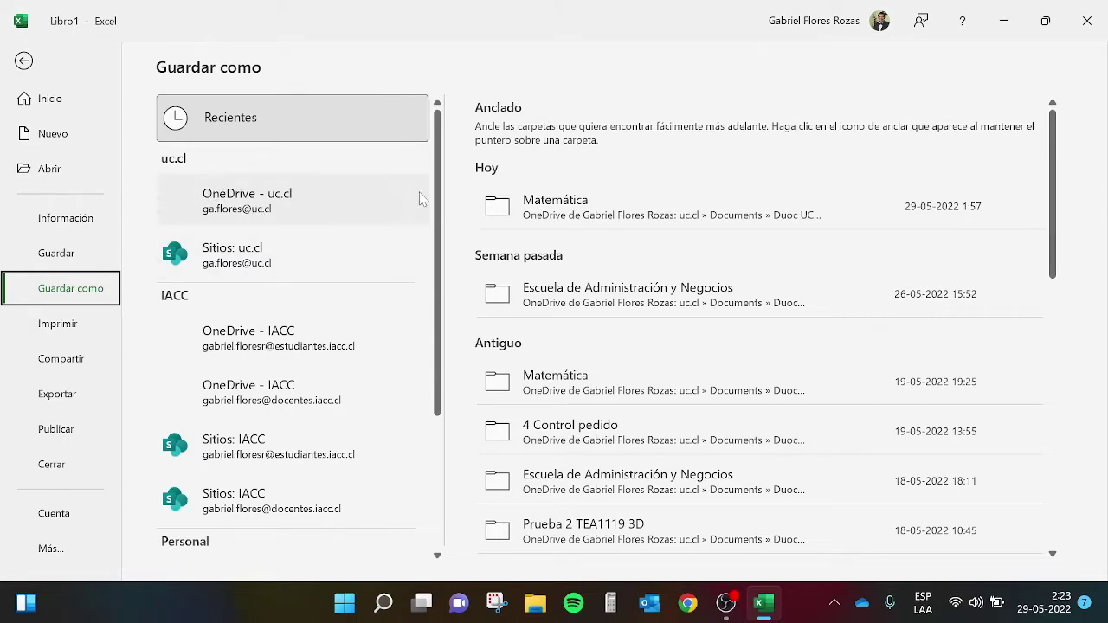
pyautogui.moveTo(439, 188); pyautogui.dragTo(439, 376)
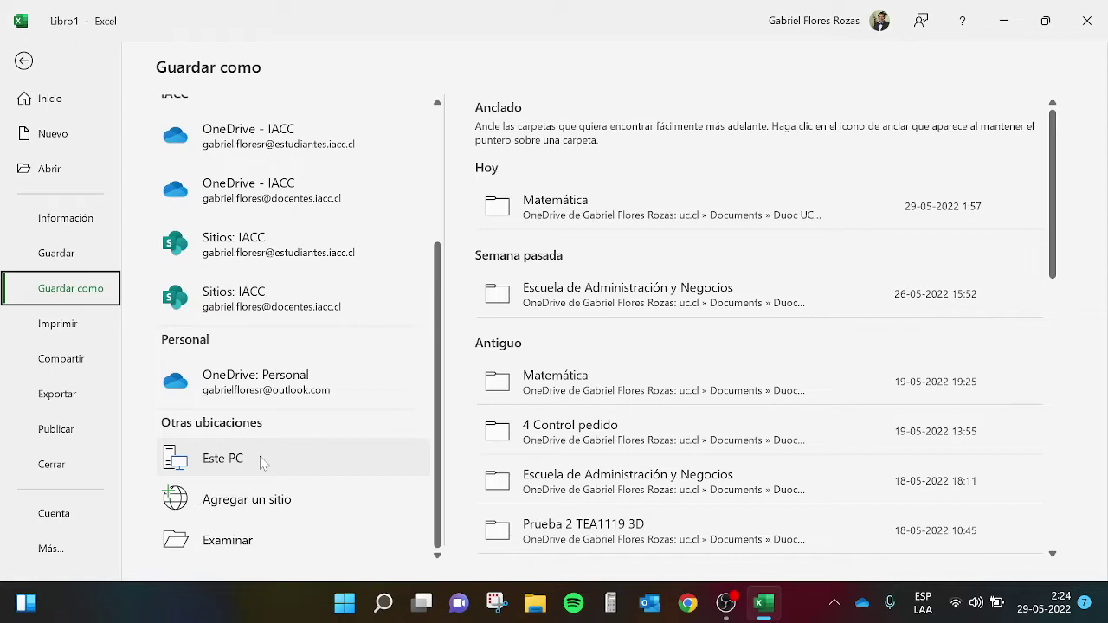
pyautogui.click(232, 462)
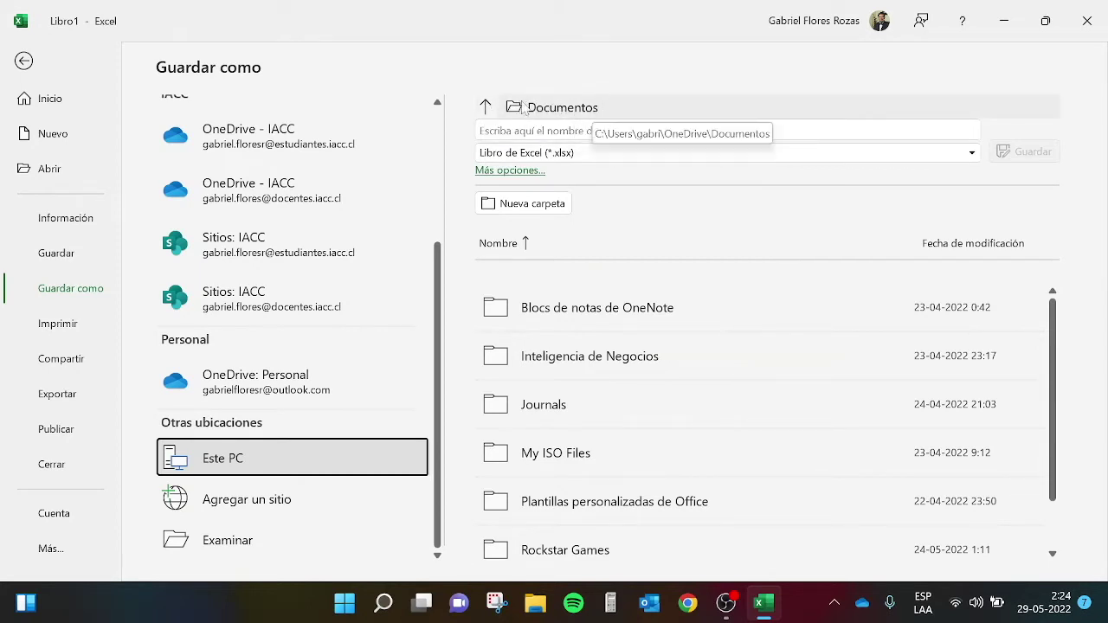
pyautogui.click(486, 106)
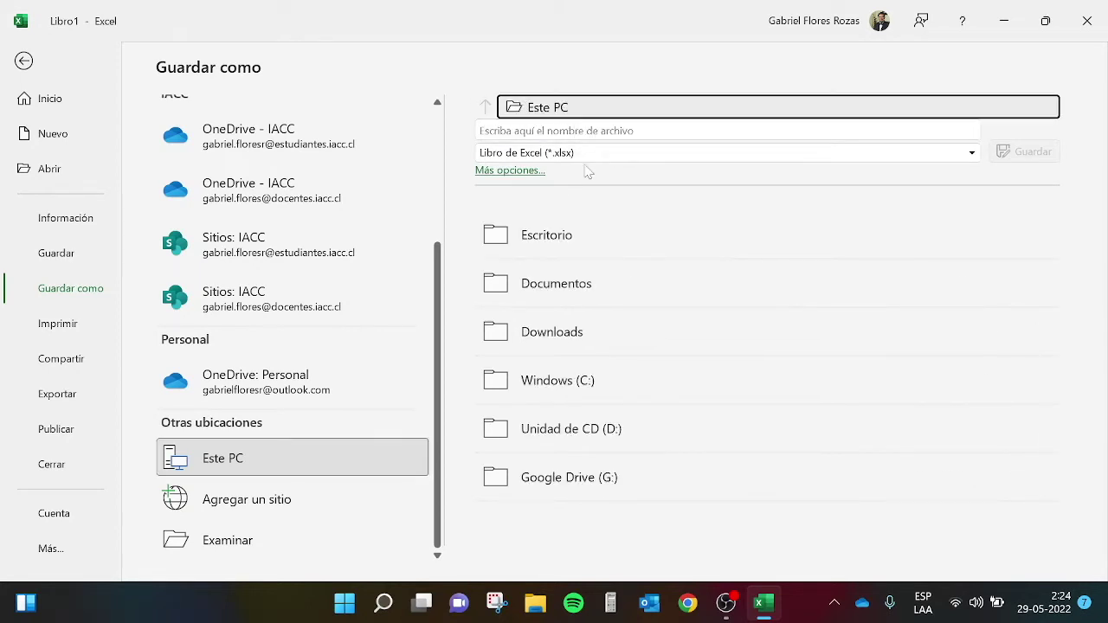
pyautogui.click(550, 238)
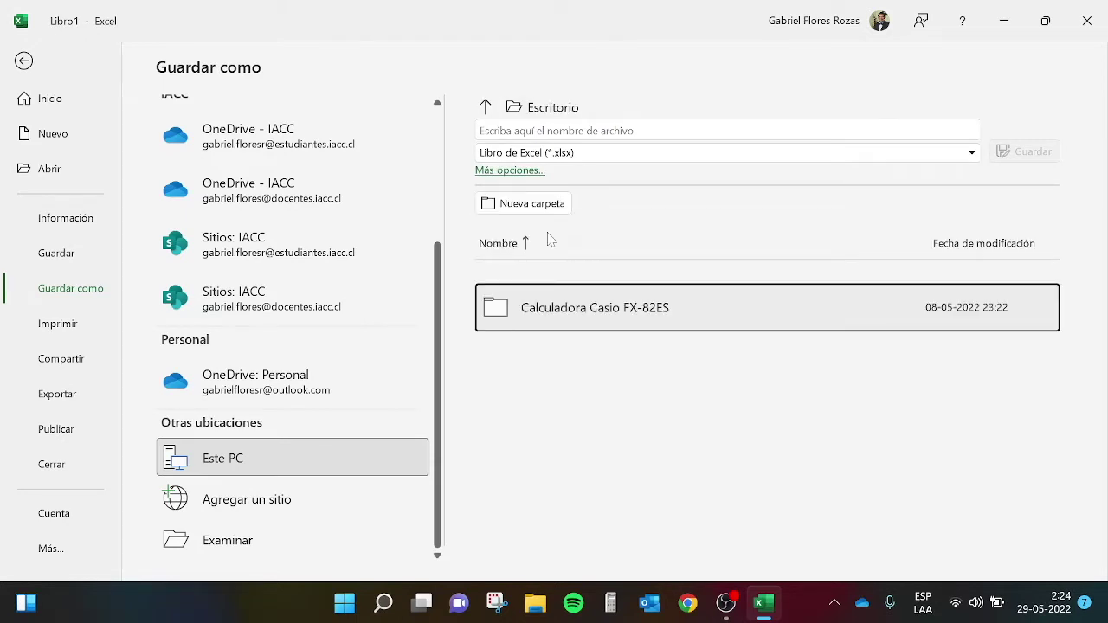
# Save the workbook under the name Universidad, check the file on the desktop and return to the workbook
pyautogui.click(597, 130)
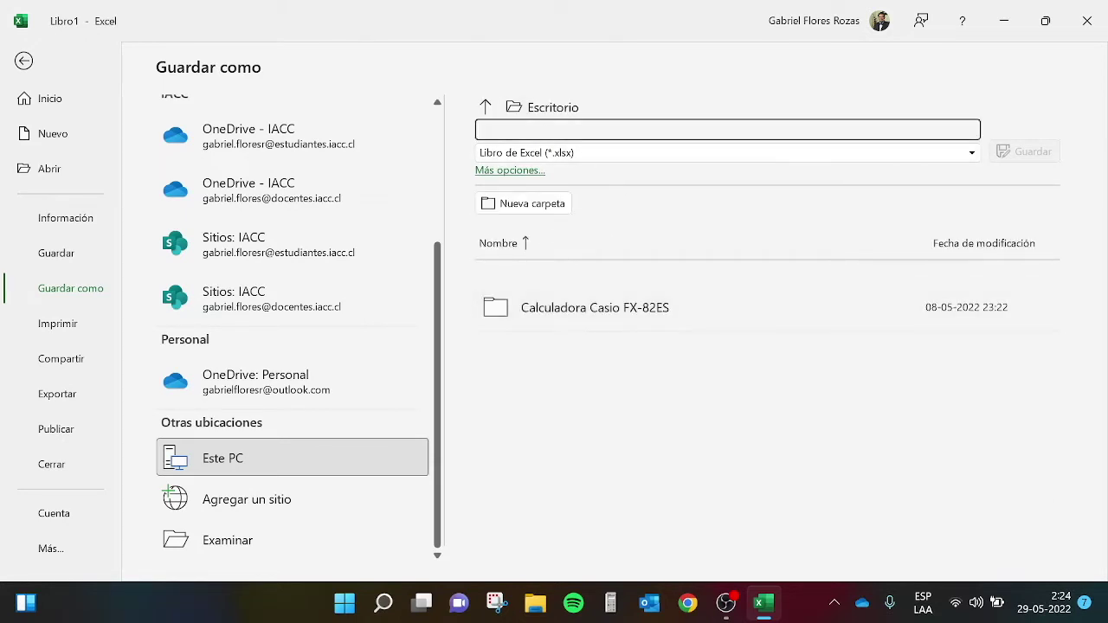
pyautogui.write('Uni')
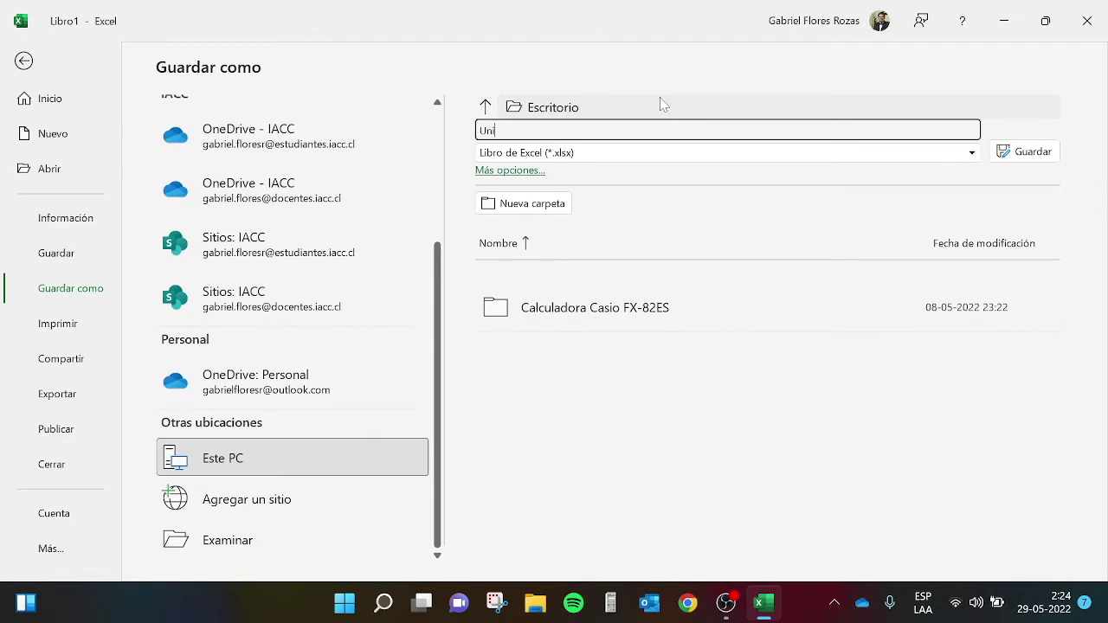
pyautogui.write('versidad')
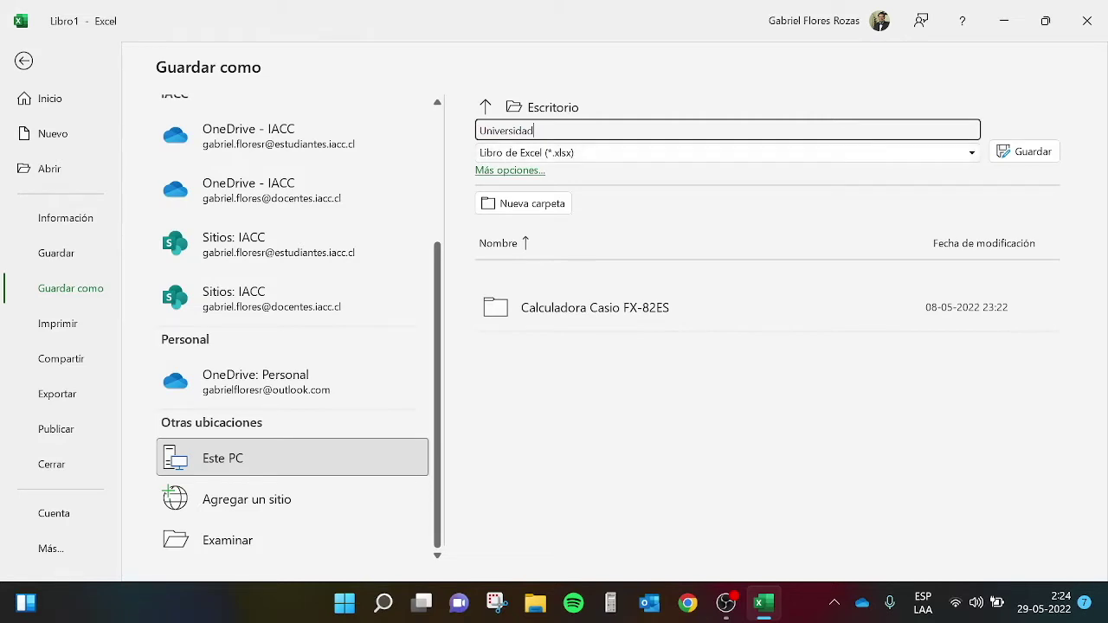
pyautogui.click(1030, 153)
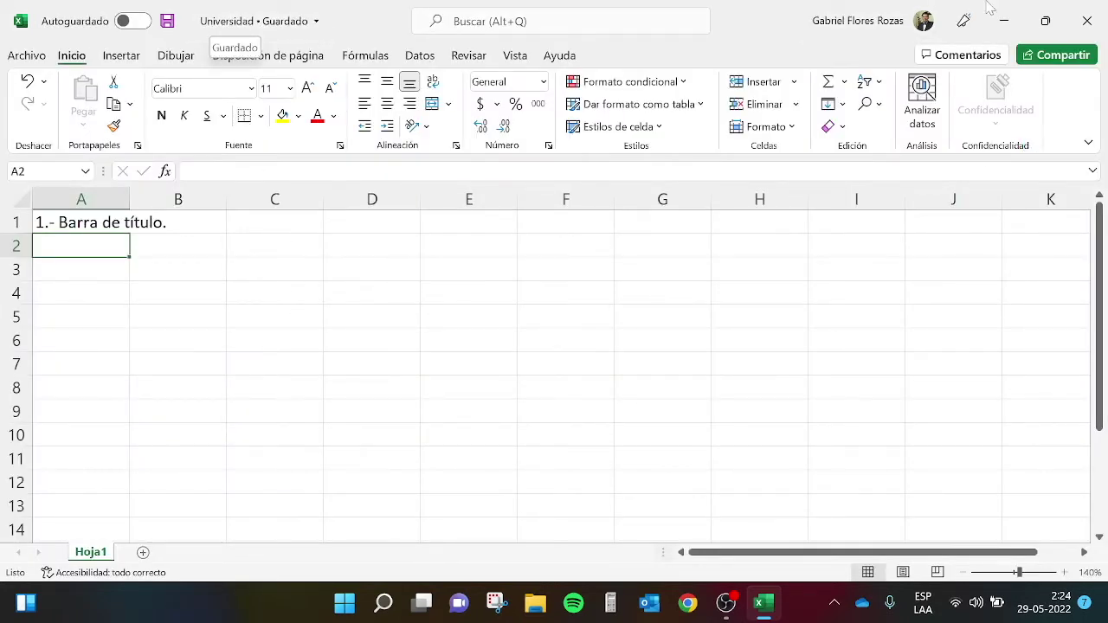
pyautogui.click(1005, 21)
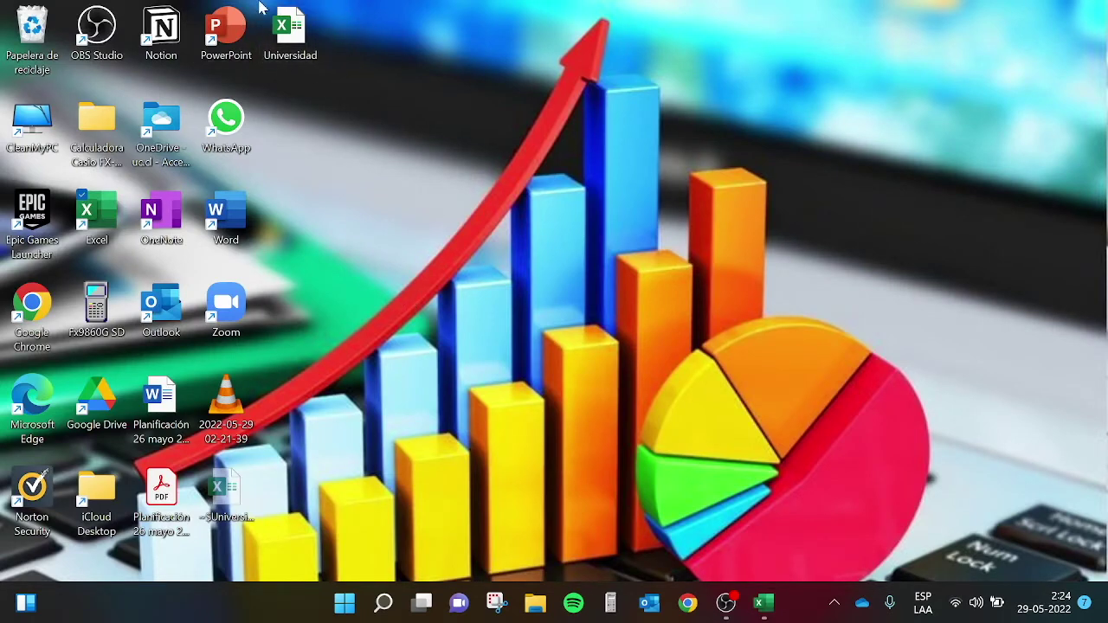
pyautogui.click(764, 603)
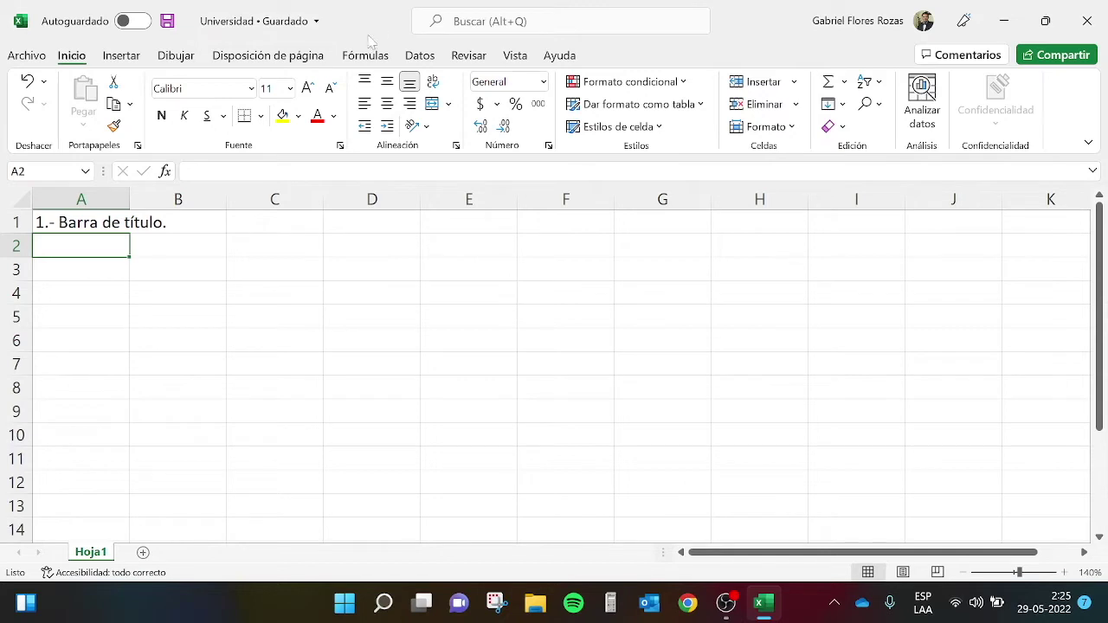
# Enter "2.- Cinta de opciones." in cell A2
pyautogui.write('2')
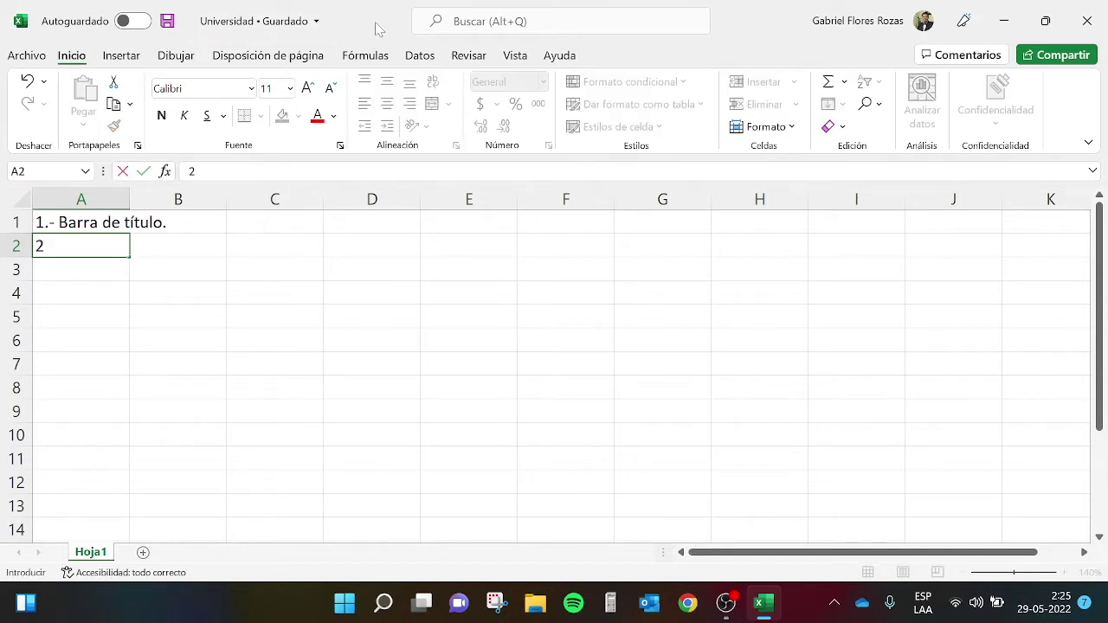
pyautogui.write('.- Cinta de opciones.')
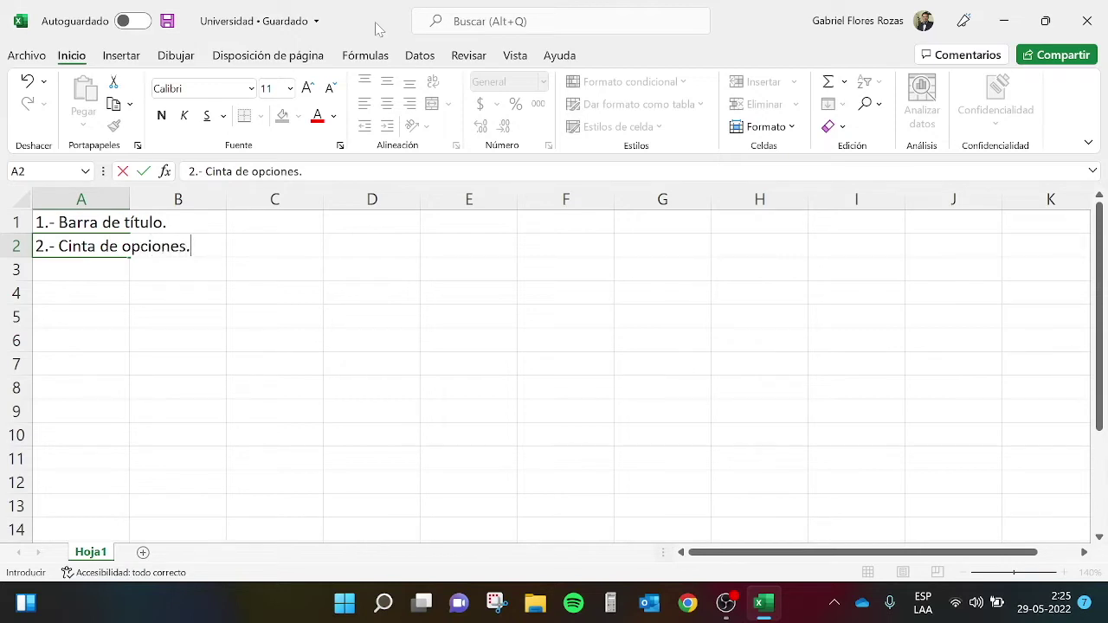
pyautogui.press('Return')
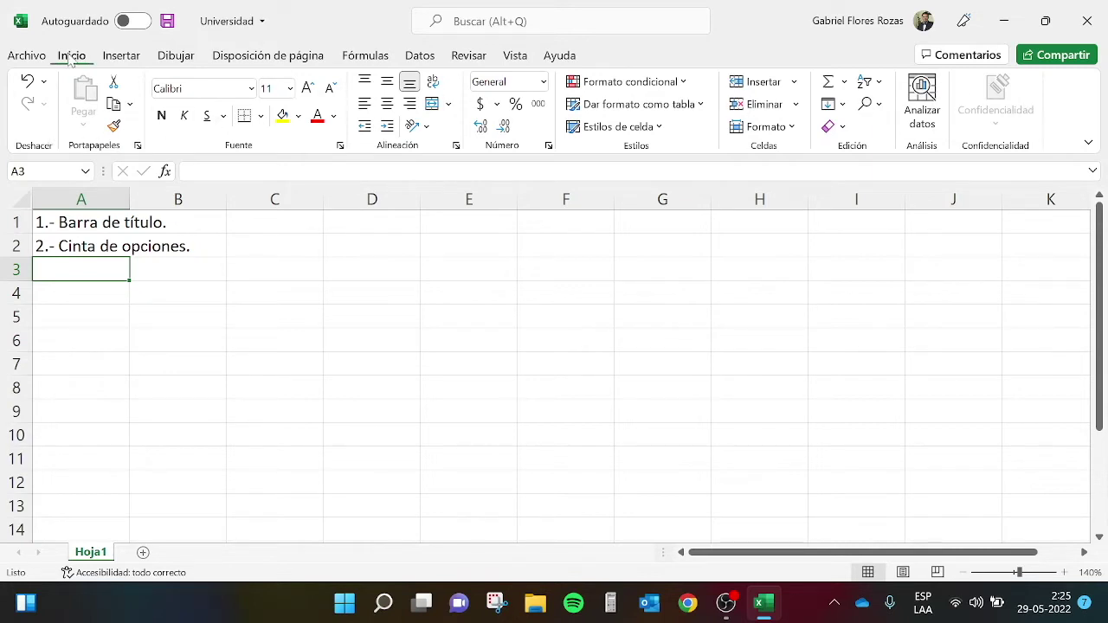
# Examine the ribbon's command sets from Insertar through Ayuda, dismissing the data import notice, and return to Inicio
pyautogui.click(124, 57)
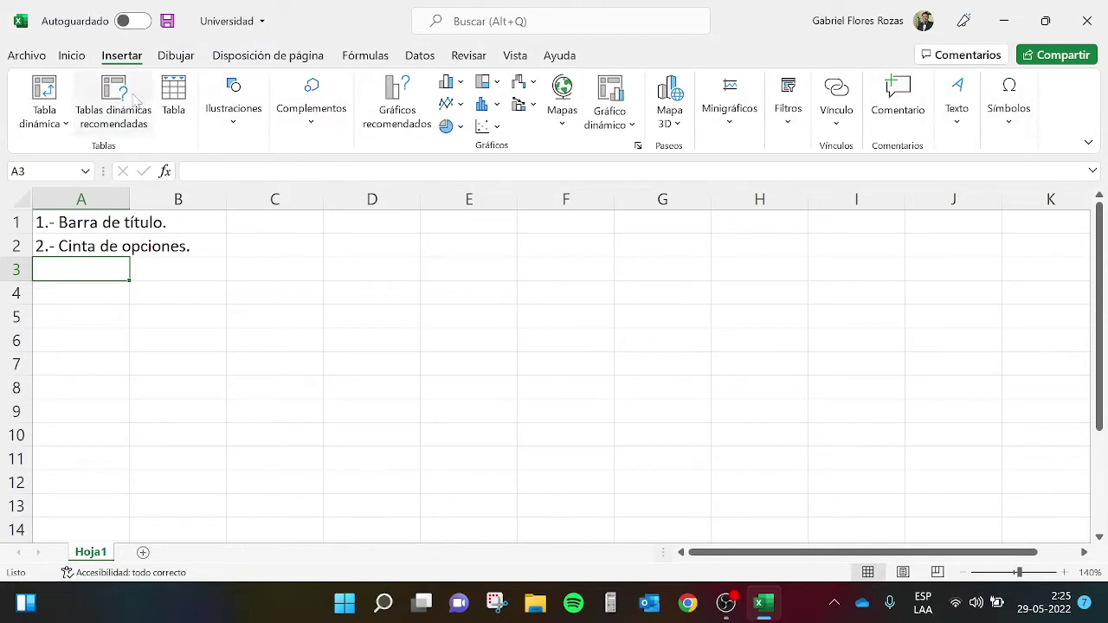
pyautogui.click(176, 57)
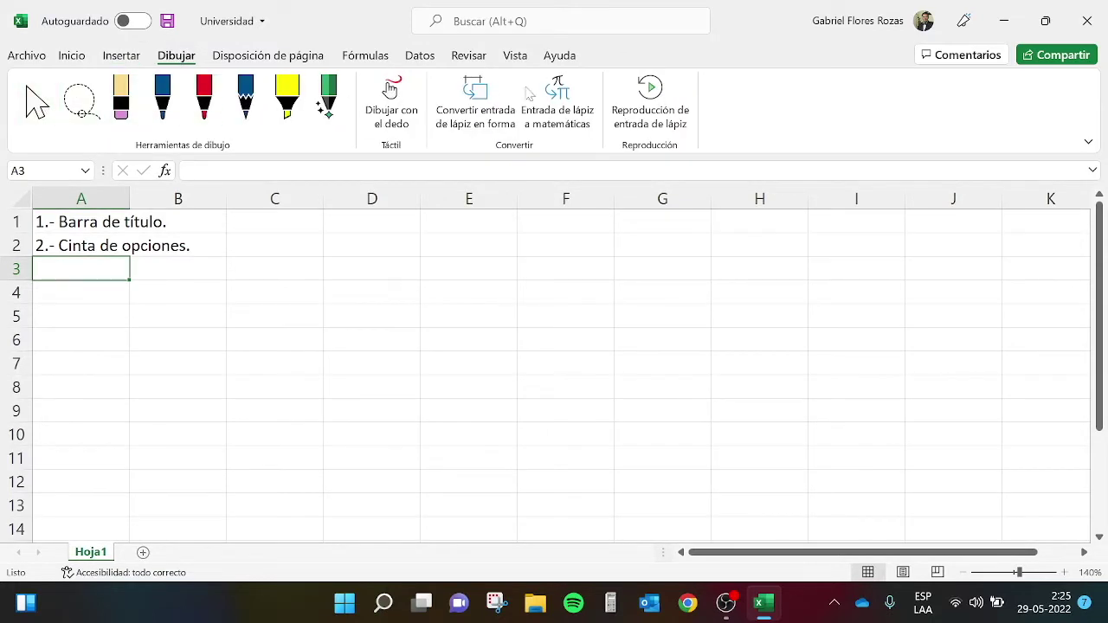
pyautogui.click(295, 58)
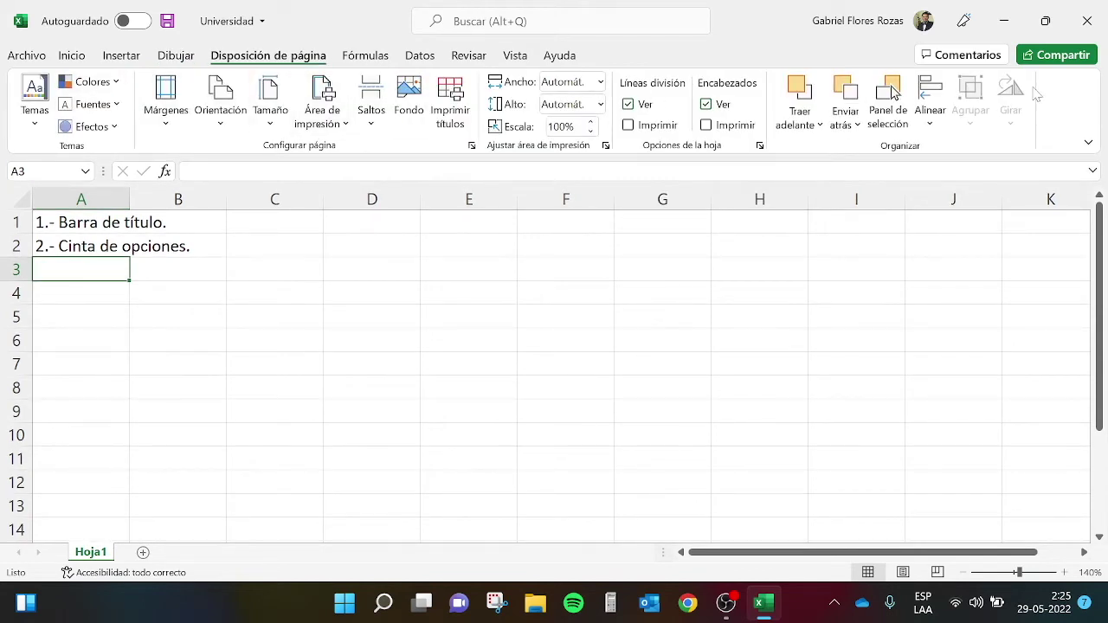
pyautogui.click(365, 56)
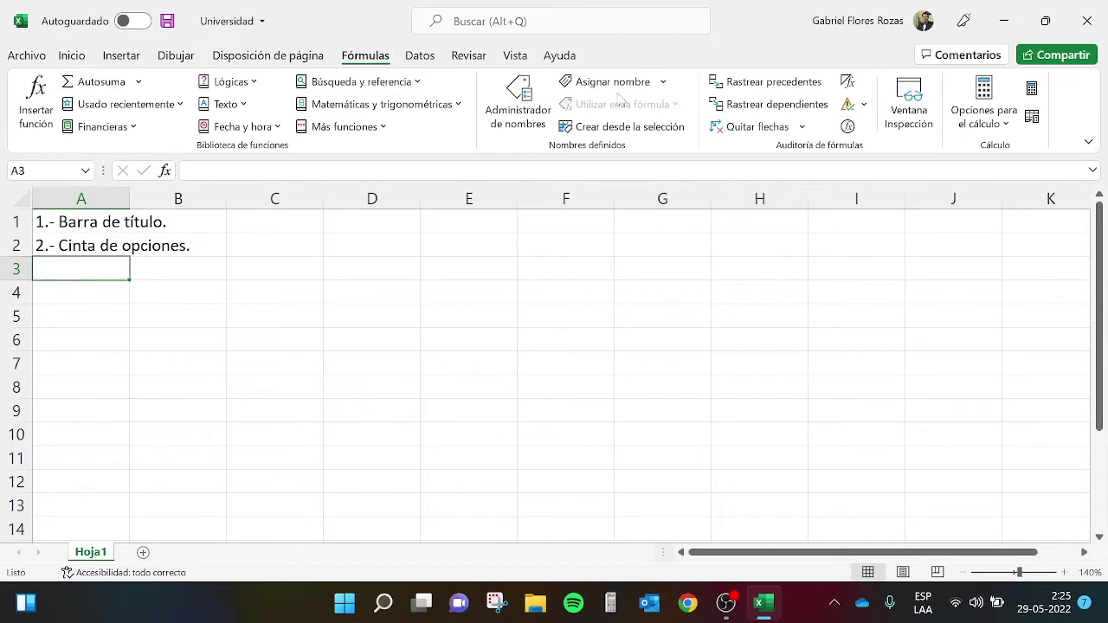
pyautogui.click(421, 56)
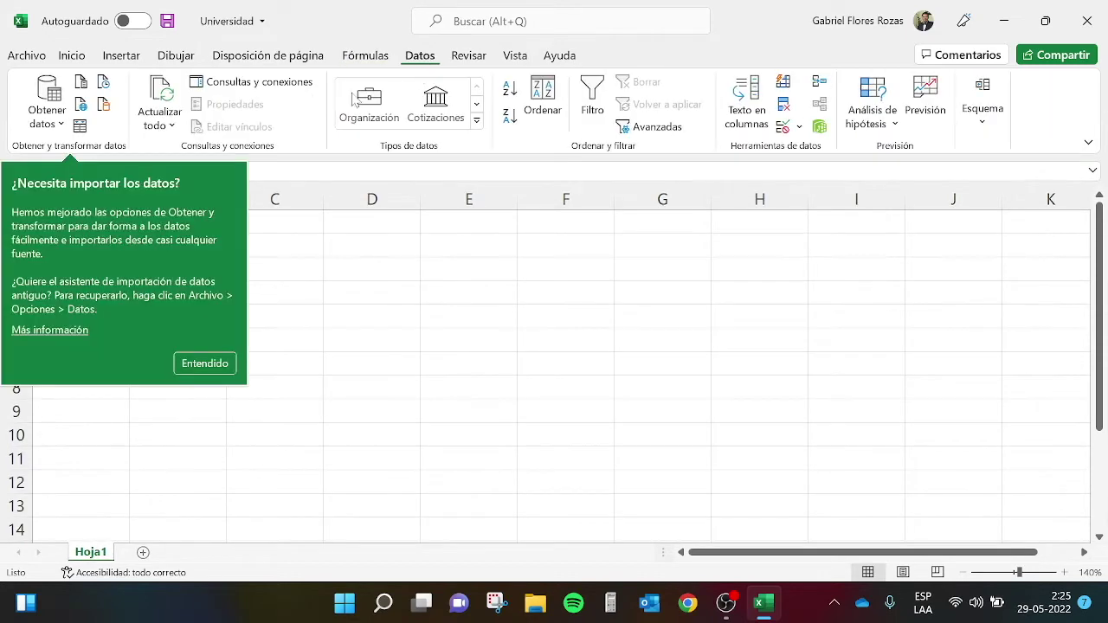
pyautogui.click(212, 364)
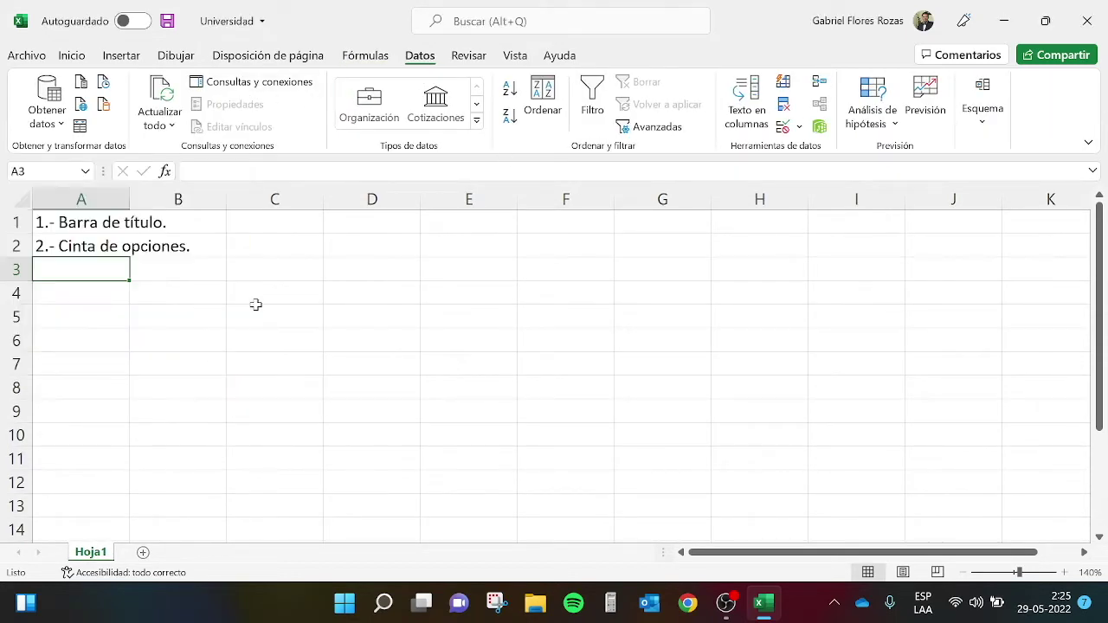
pyautogui.click(465, 57)
pyautogui.click(623, 382)
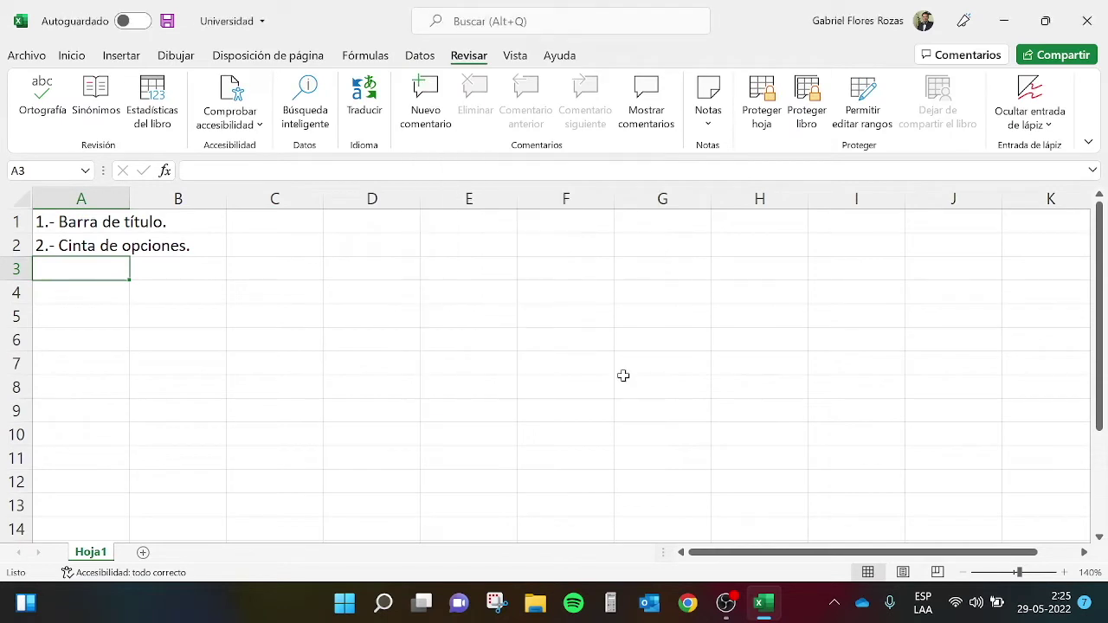
pyautogui.click(516, 55)
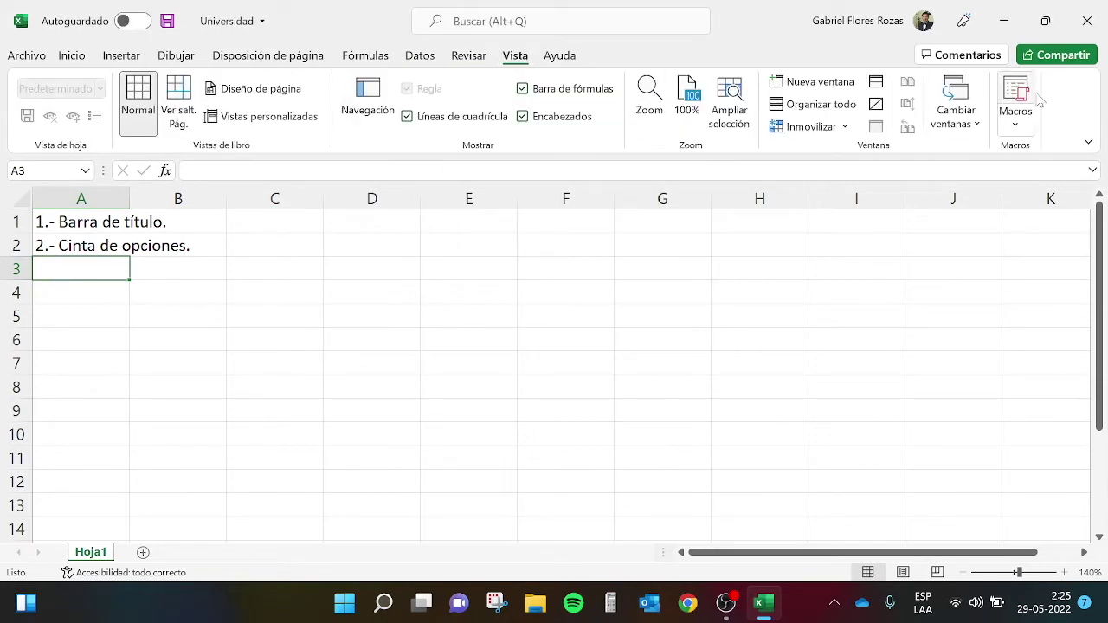
pyautogui.click(560, 56)
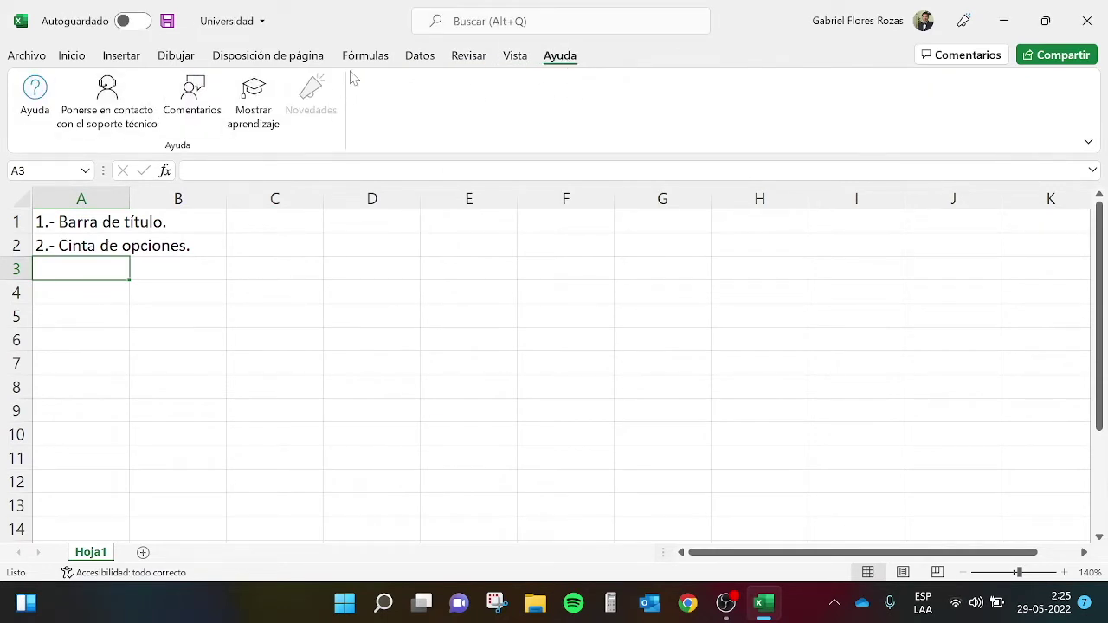
pyautogui.click(71, 56)
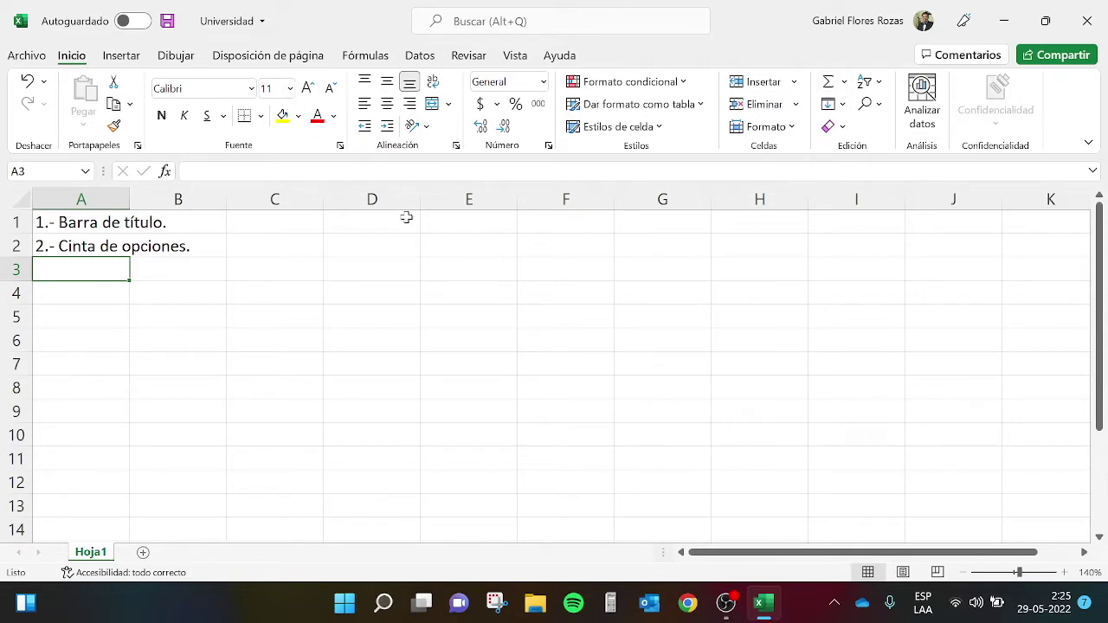
# Enter "3.- Cuadro de nombres." in cell A3
pyautogui.write('3.-')
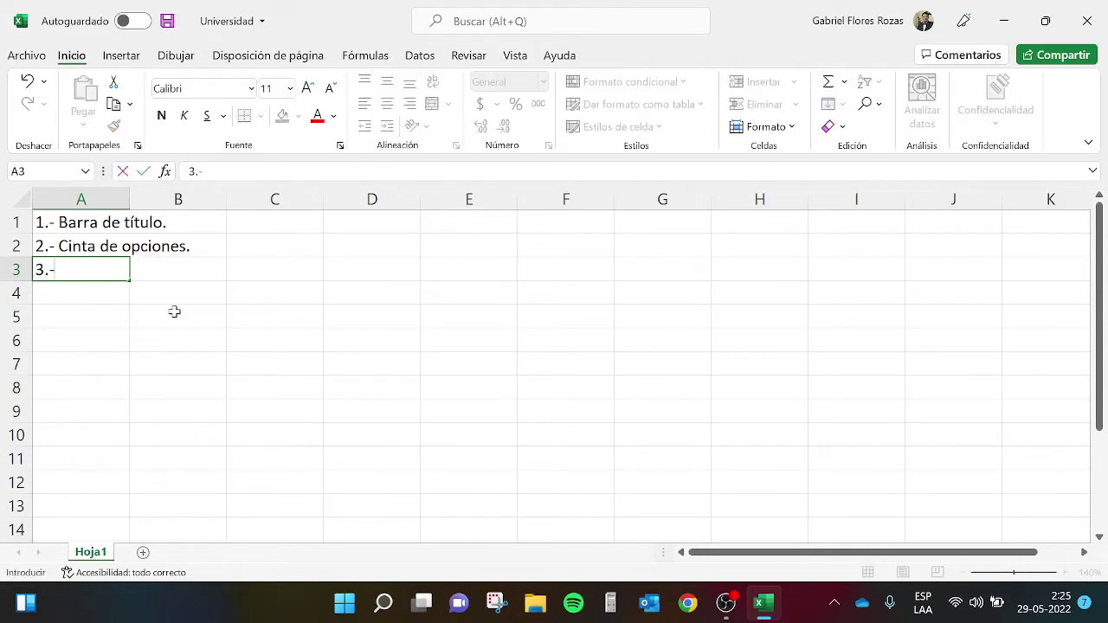
pyautogui.write(' Cuadro de no mbres.')
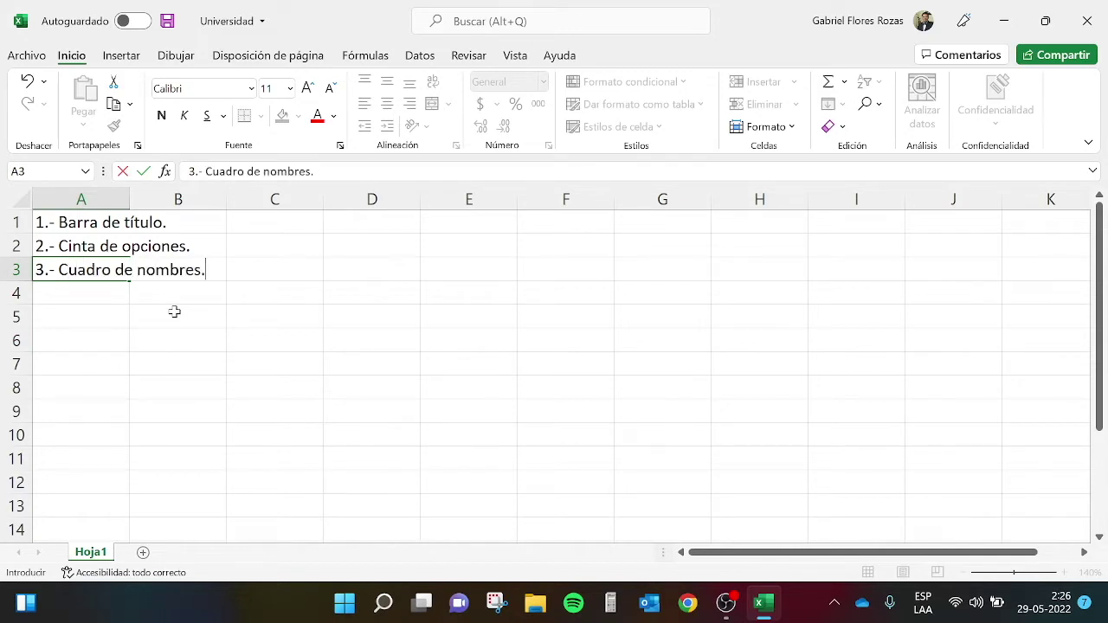
pyautogui.press('Return')
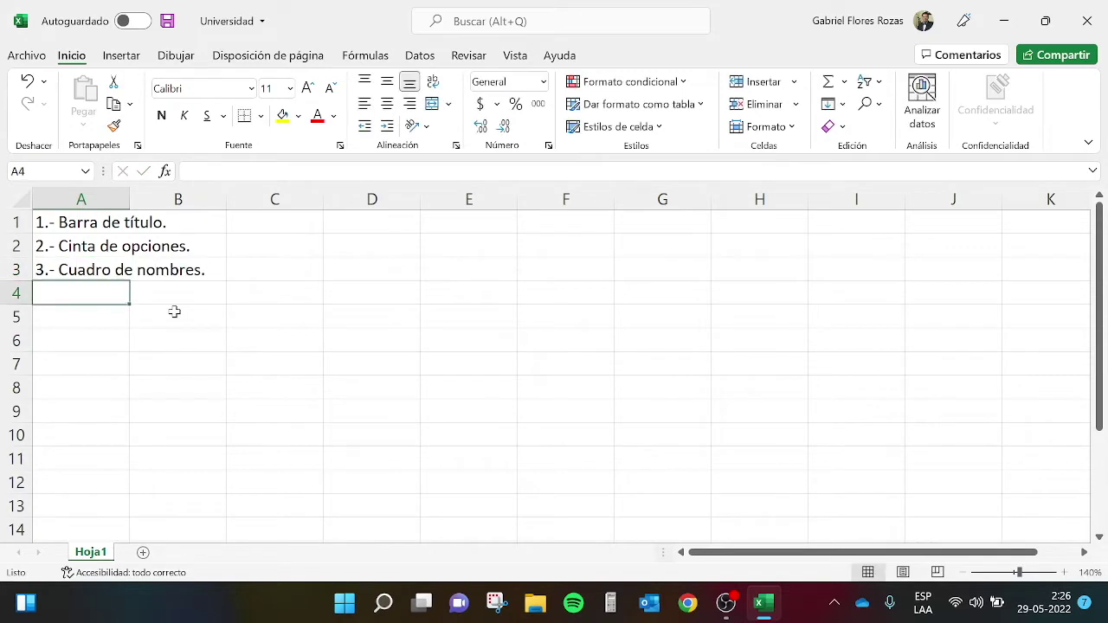
# Select cells C5 and D5 to demonstrate the name box, return to C5 and enlarge the sheet view to 180%
pyautogui.click(285, 316)
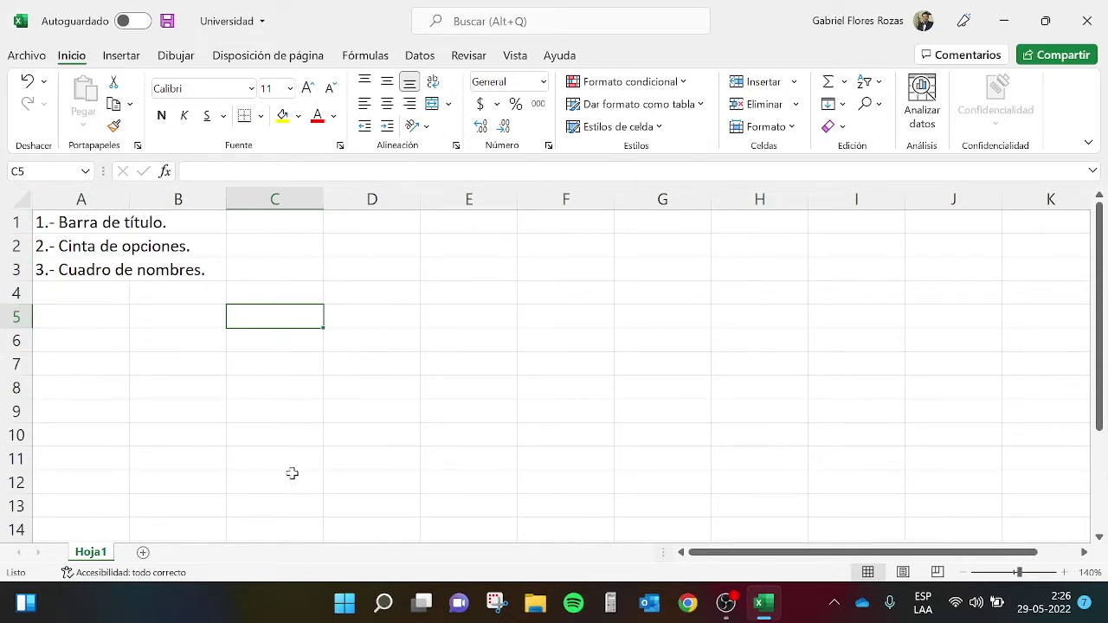
pyautogui.click(355, 322)
pyautogui.click(281, 318)
pyautogui.click(1064, 572)
pyautogui.click(1064, 572)
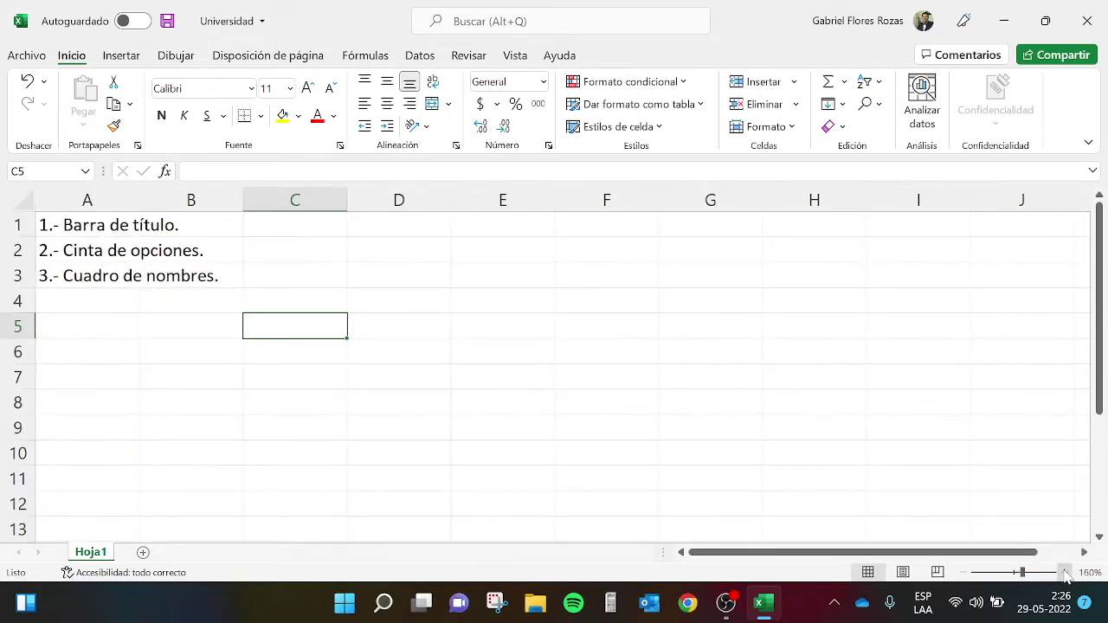
pyautogui.click(1065, 573)
pyautogui.click(1065, 573)
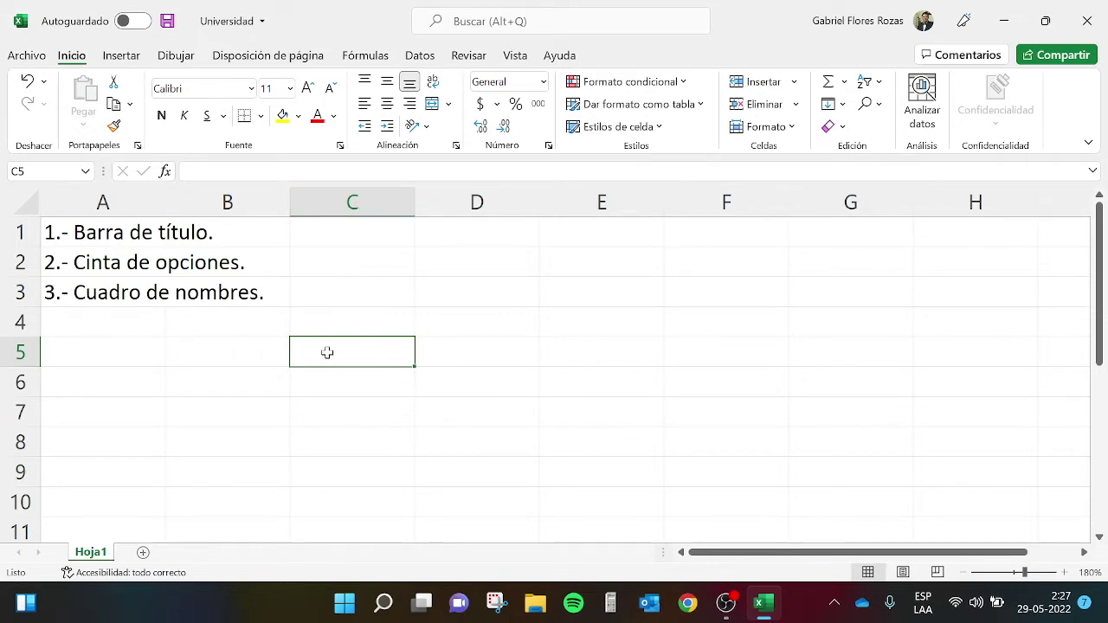
# Try to name cell C5 Total through the name box, and select cells E3 and F8
pyautogui.click(17, 172)
pyautogui.write('Total')
pyautogui.click(627, 287)
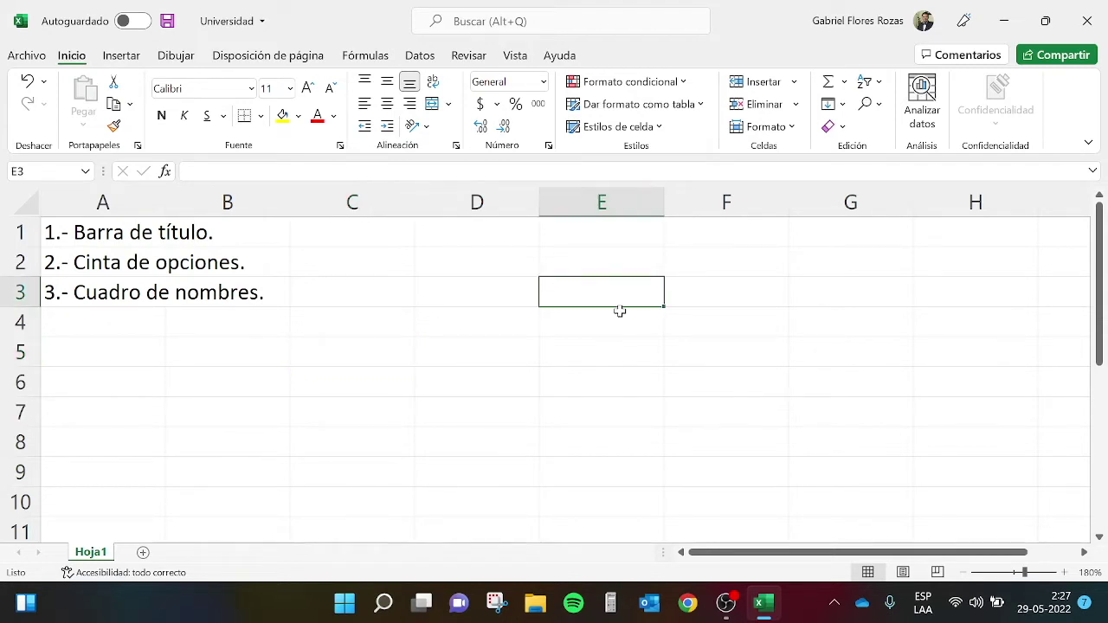
pyautogui.click(718, 430)
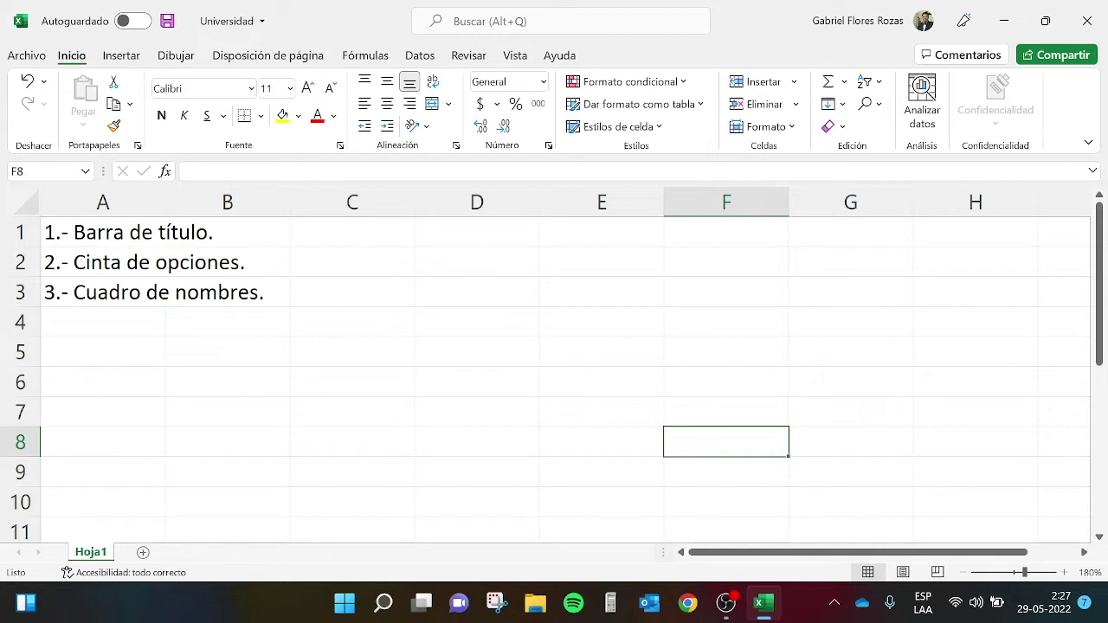
# Enter "4.- Barra de acceso rápido." in cell A4
pyautogui.click(86, 320)
pyautogui.write('4')
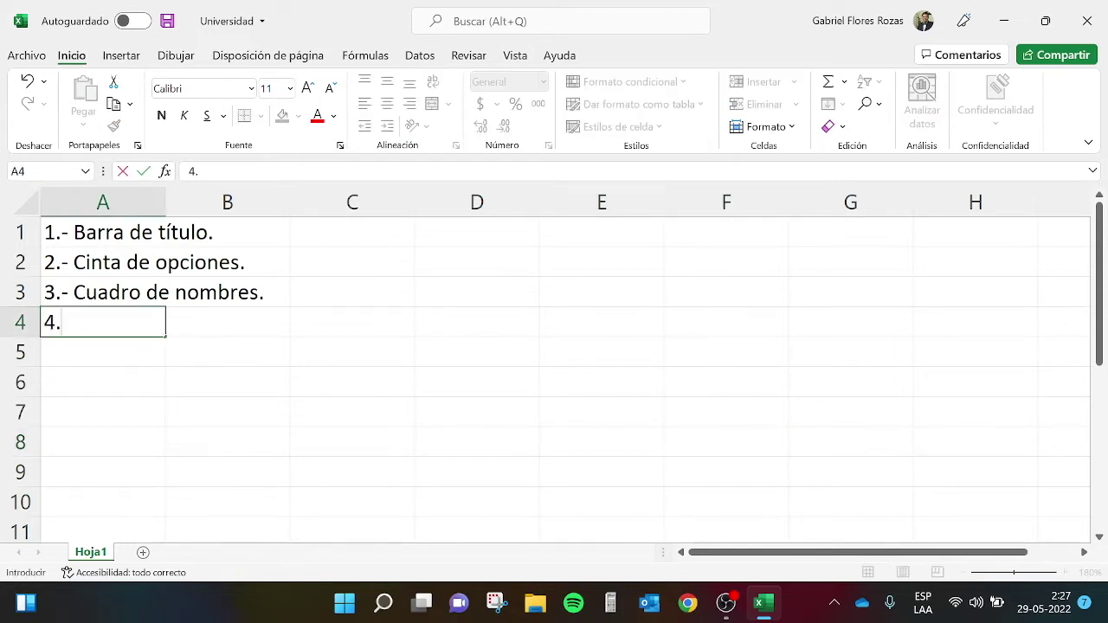
pyautogui.write('.- Barra de acceso rápido.')
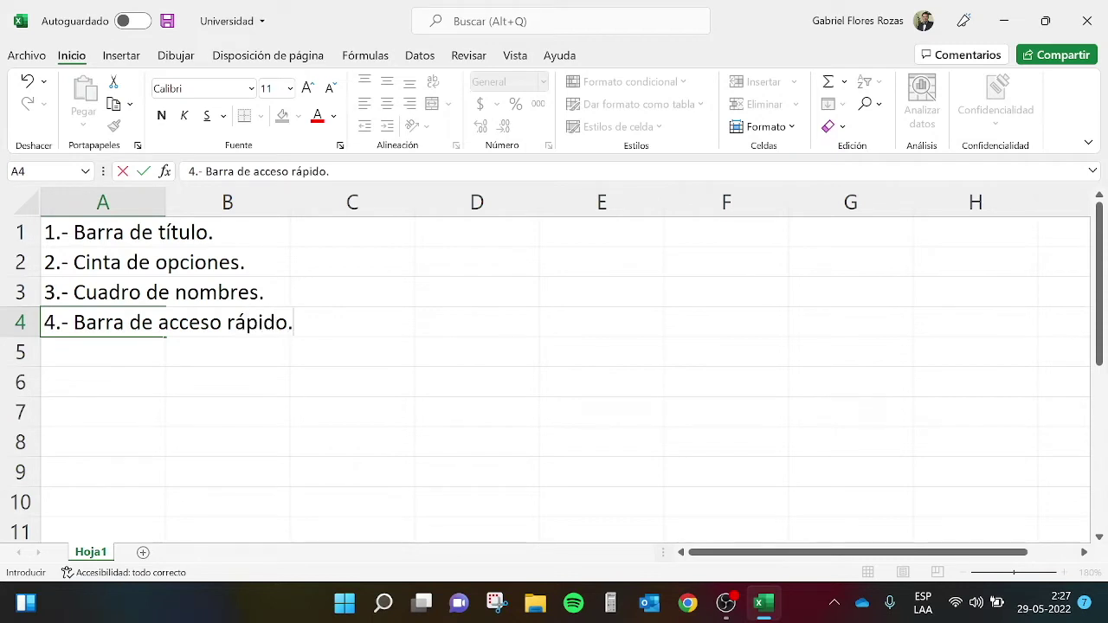
pyautogui.press('Return')
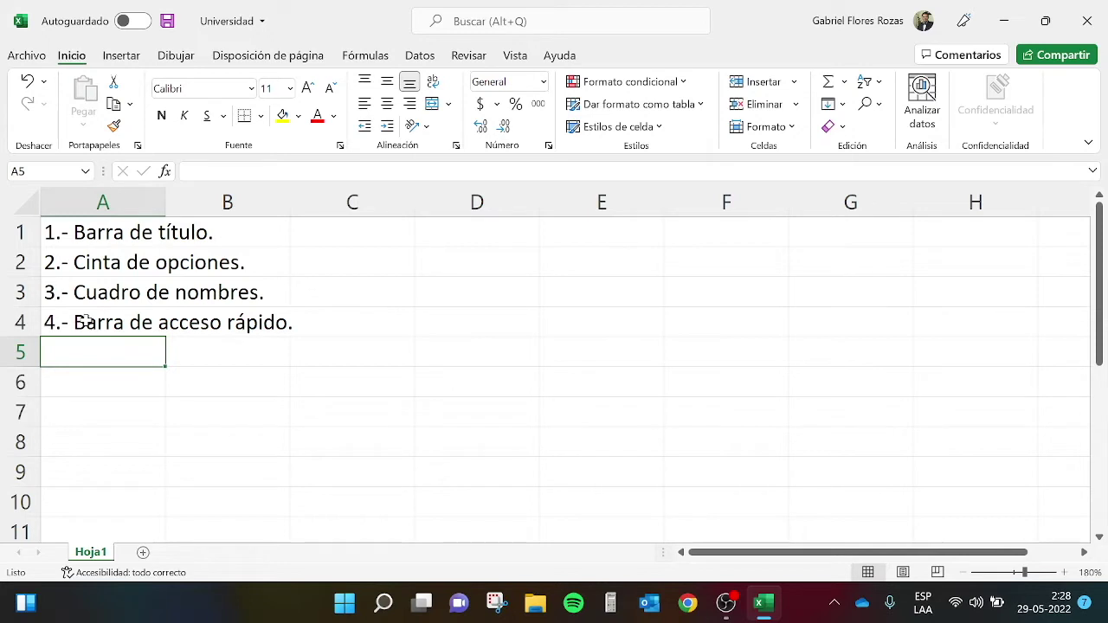
# Save the workbook with the Guardar command and dismiss the window's context options
pyautogui.click(170, 21)
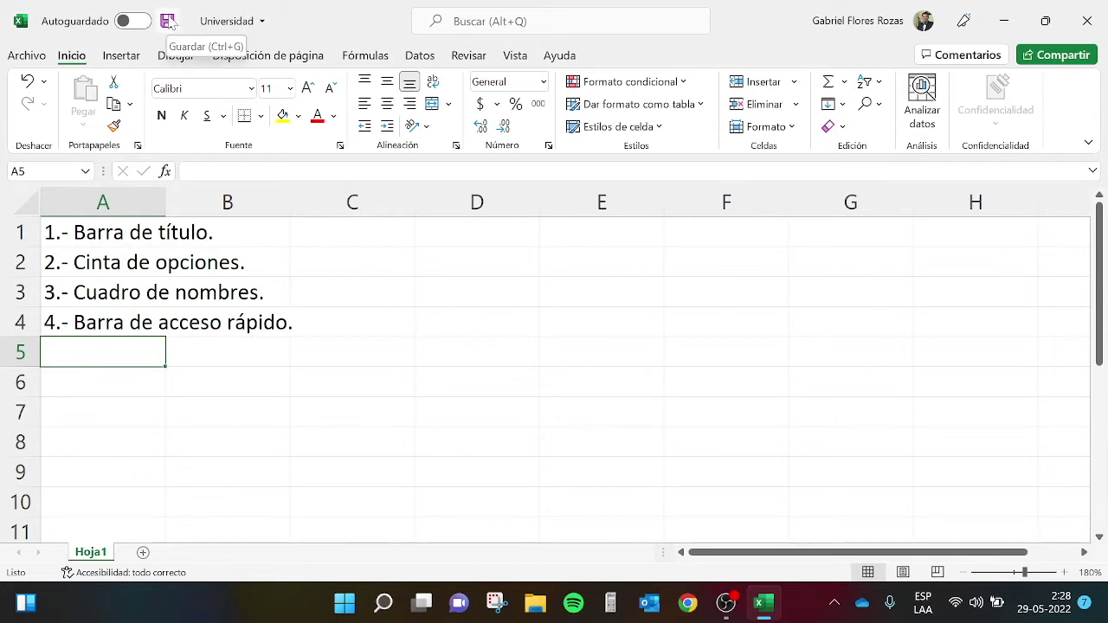
pyautogui.click(170, 22)
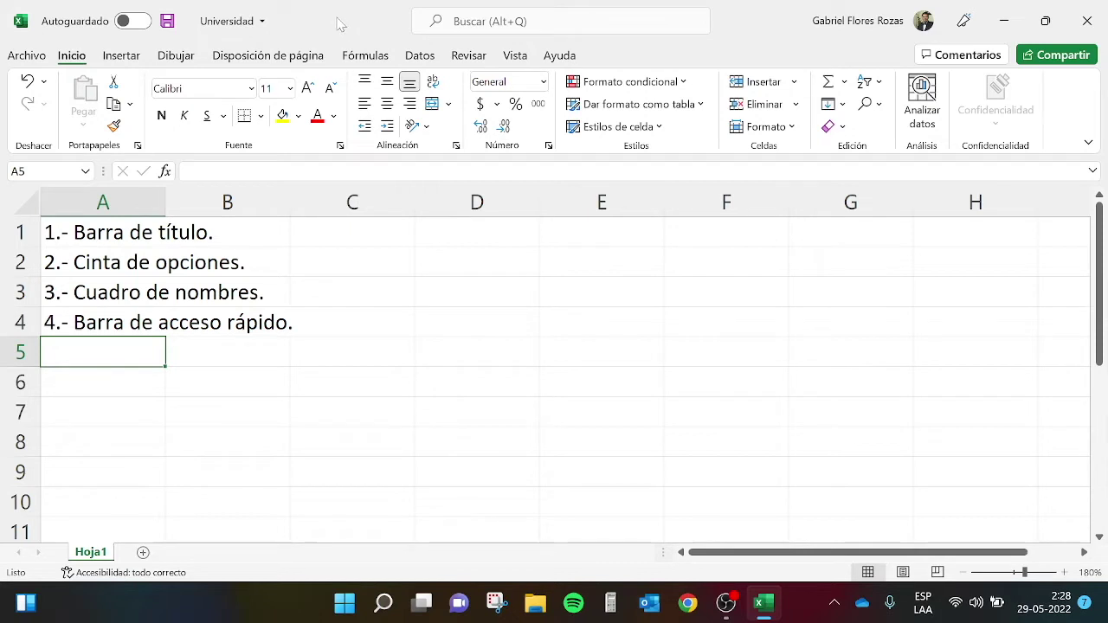
pyautogui.rightClick(308, 21)
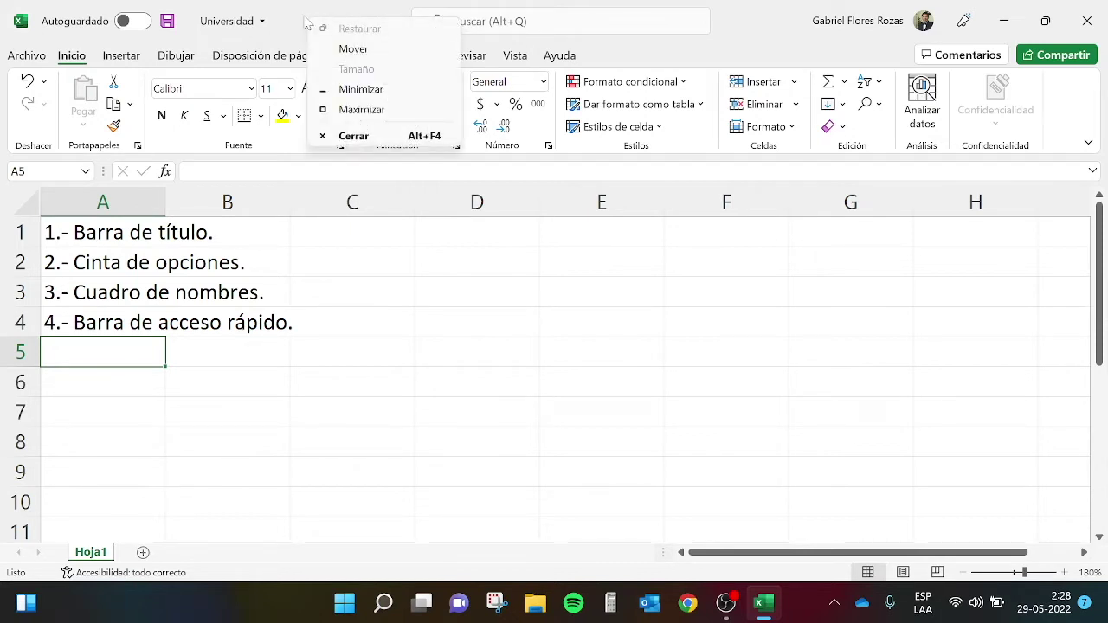
pyautogui.click(294, 23)
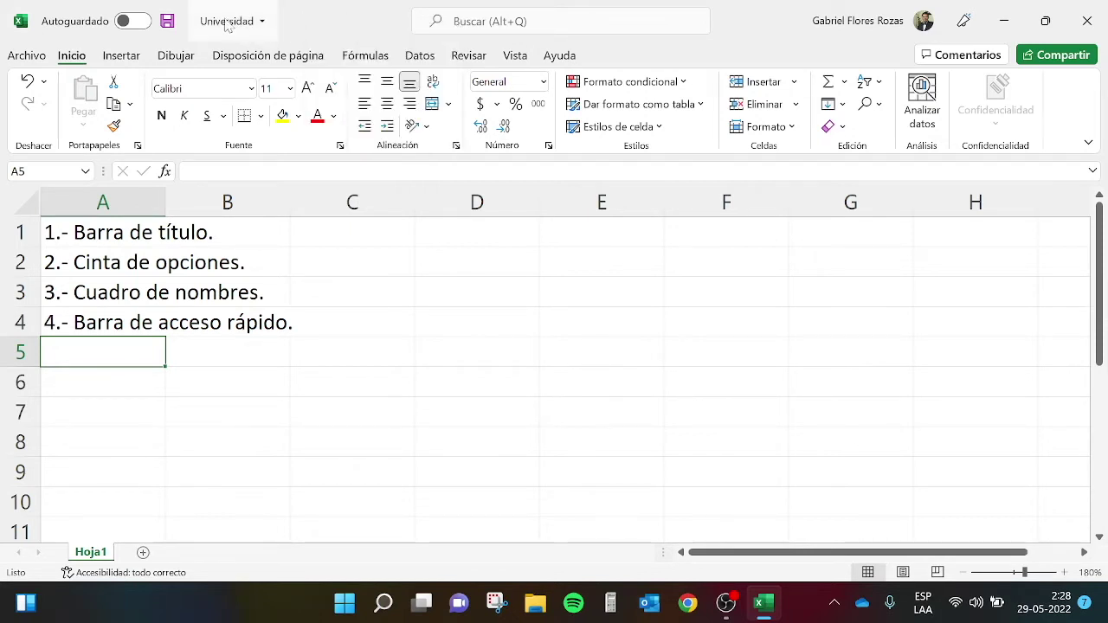
# Show the Quick Access Toolbar below the ribbon, hide it and show it again
pyautogui.rightClick(168, 24)
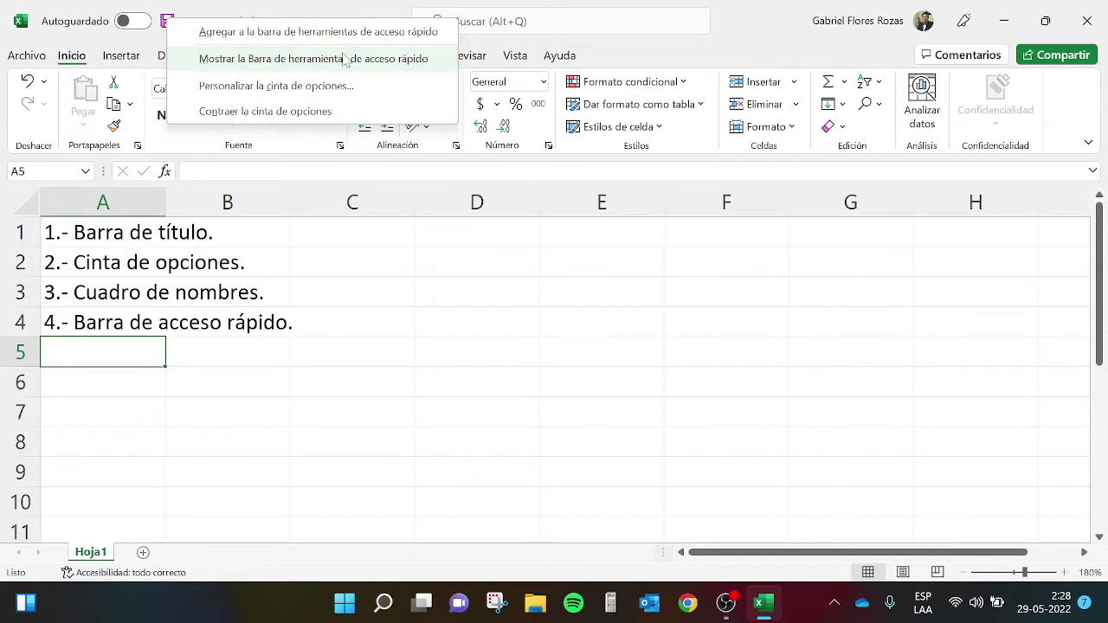
pyautogui.press('Escape')
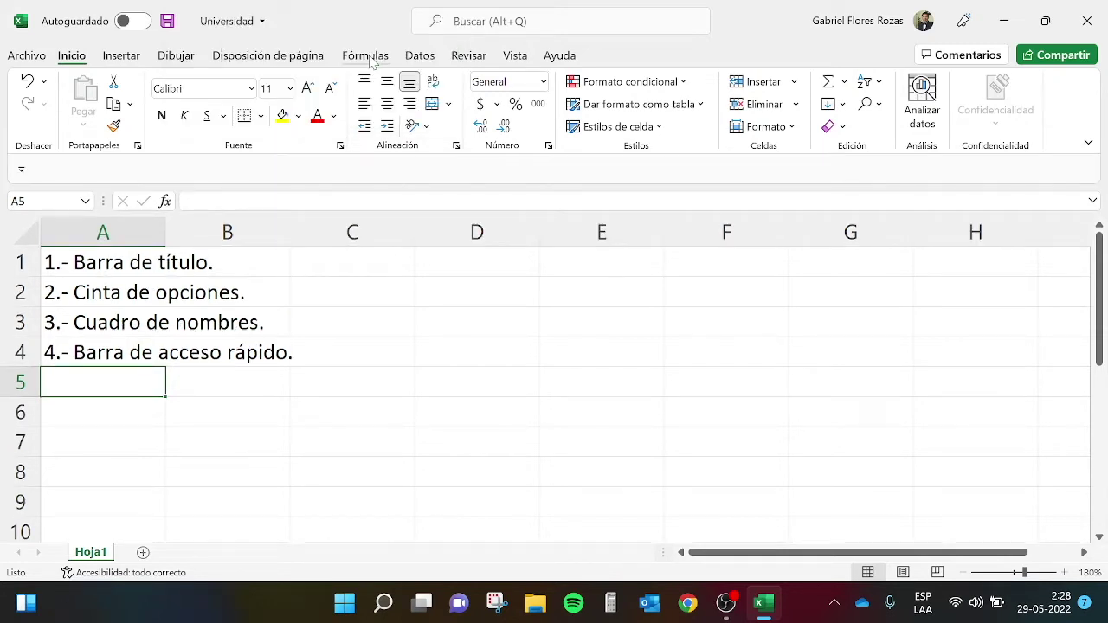
pyautogui.rightClick(168, 21)
pyautogui.click(230, 55)
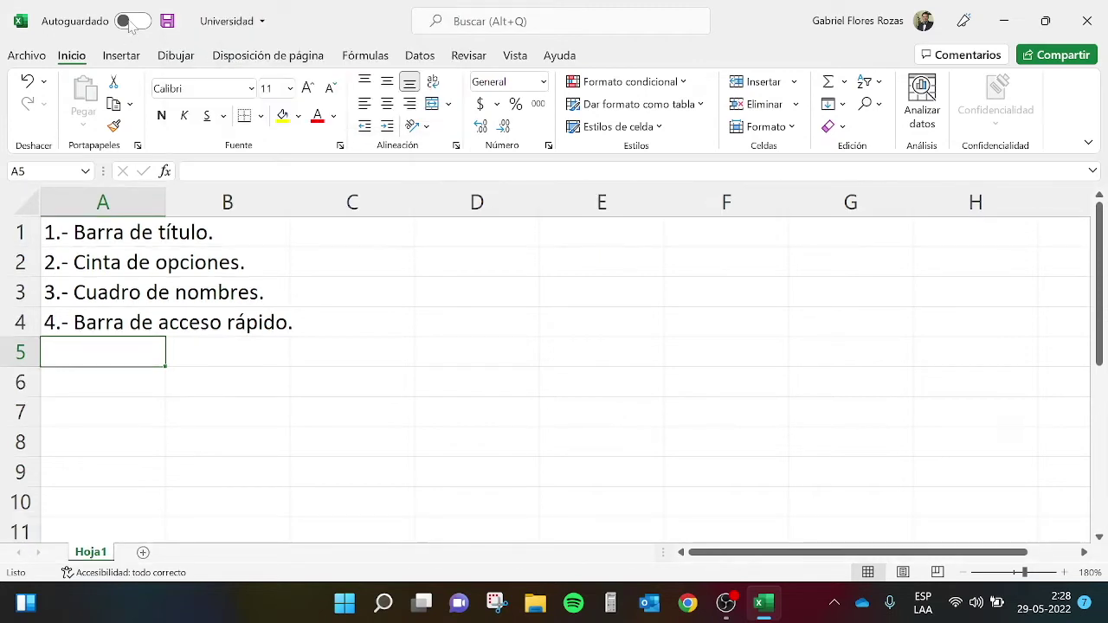
pyautogui.rightClick(168, 21)
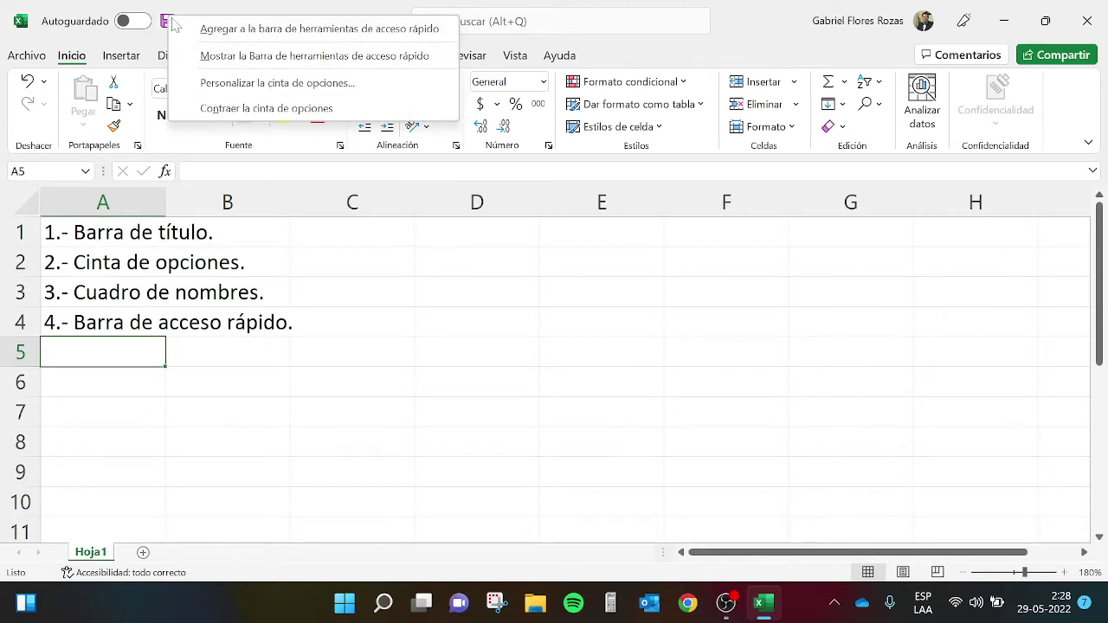
pyautogui.click(240, 54)
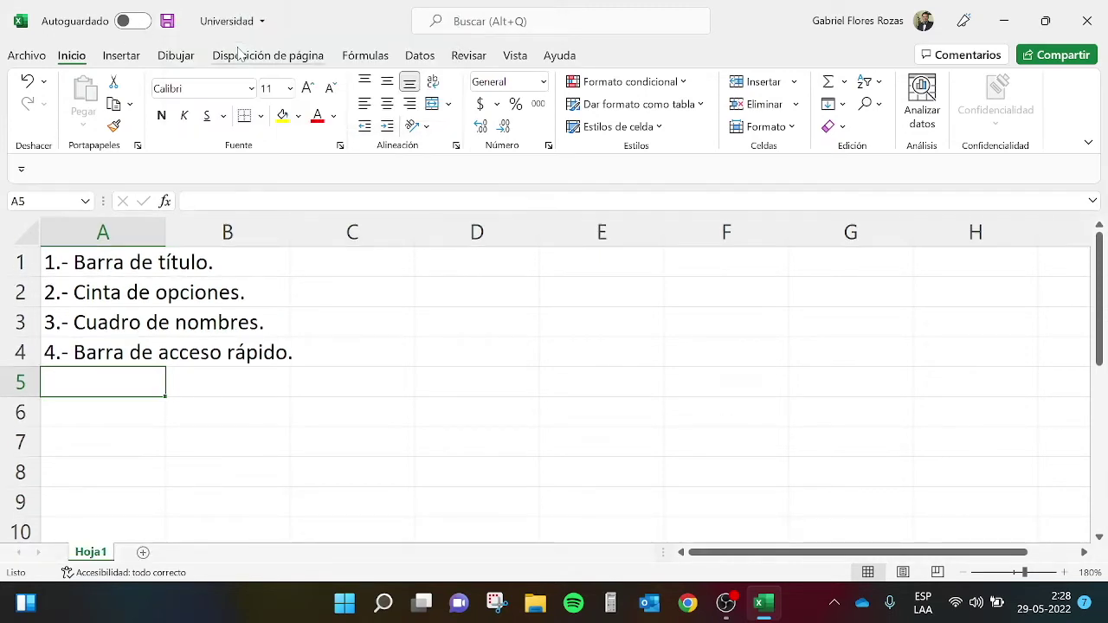
# Add Nuevo, Guardar and Enviar por correo electrónico to the Quick Access Toolbar, and hide the toolbar
pyautogui.click(22, 170)
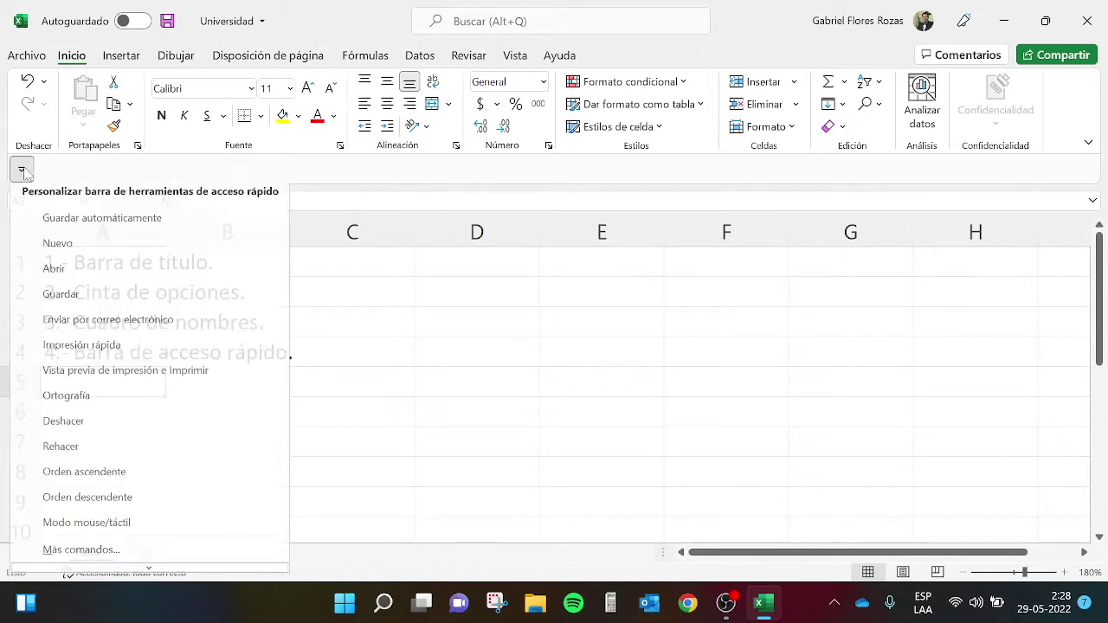
pyautogui.click(61, 257)
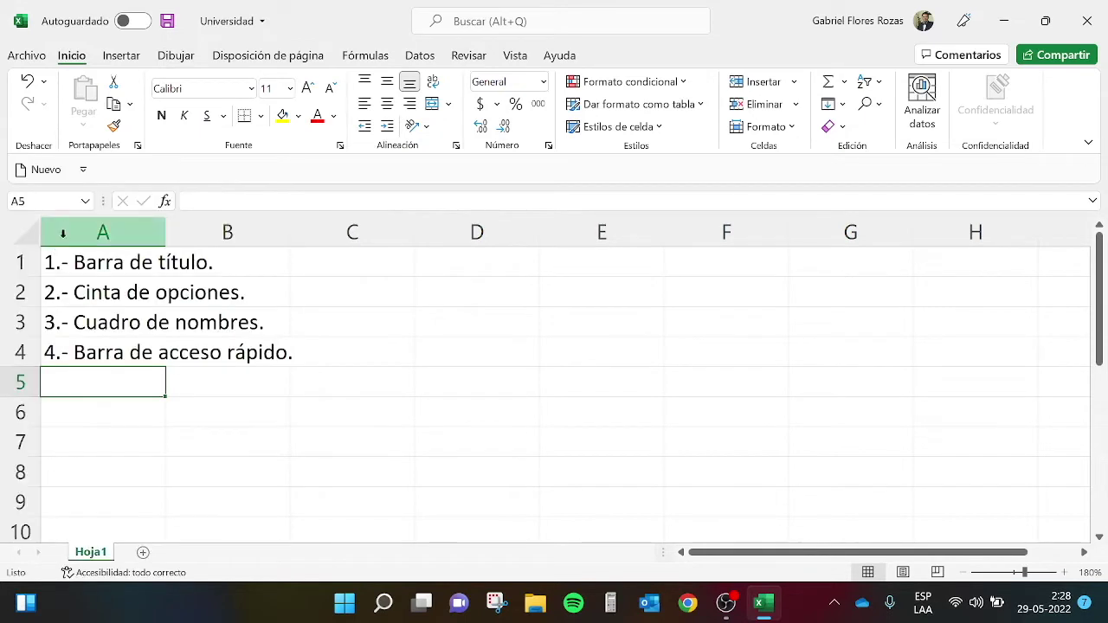
pyautogui.click(83, 172)
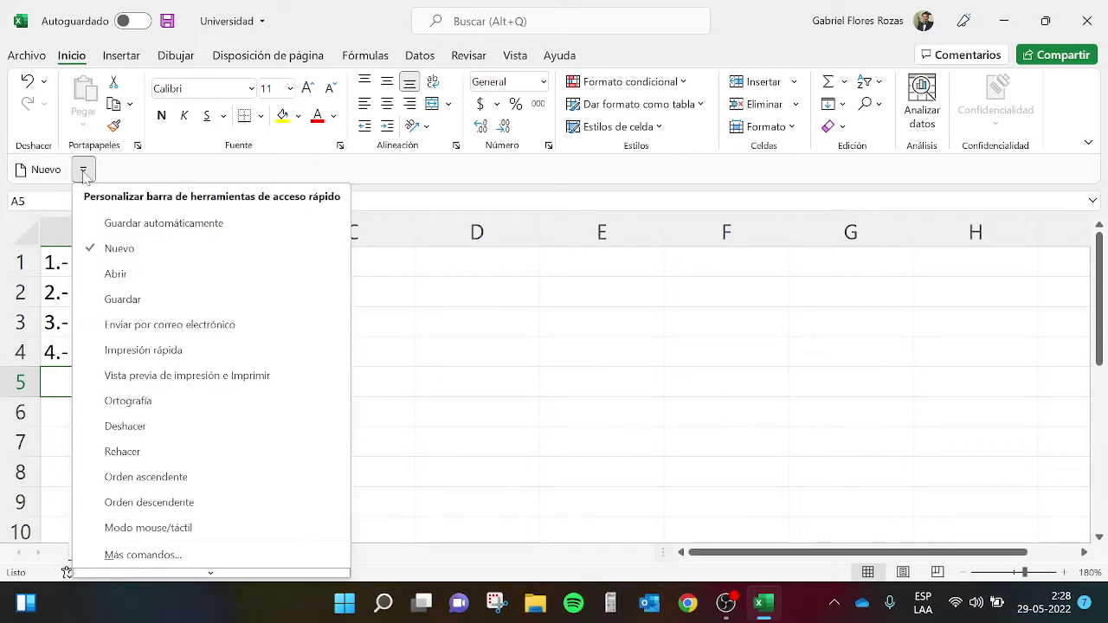
pyautogui.click(129, 300)
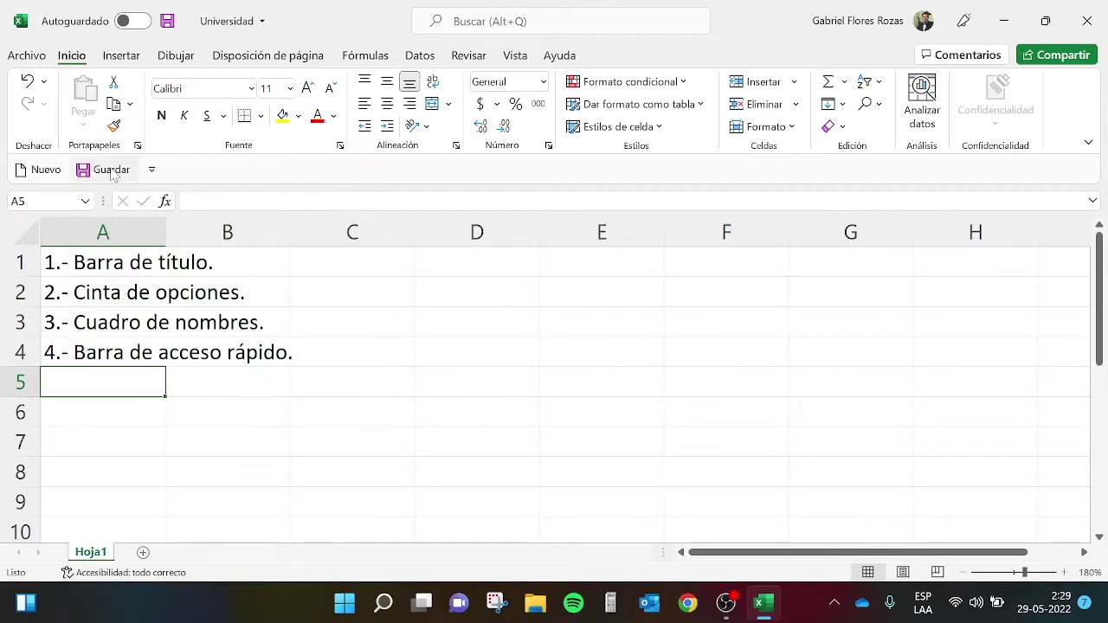
pyautogui.click(152, 170)
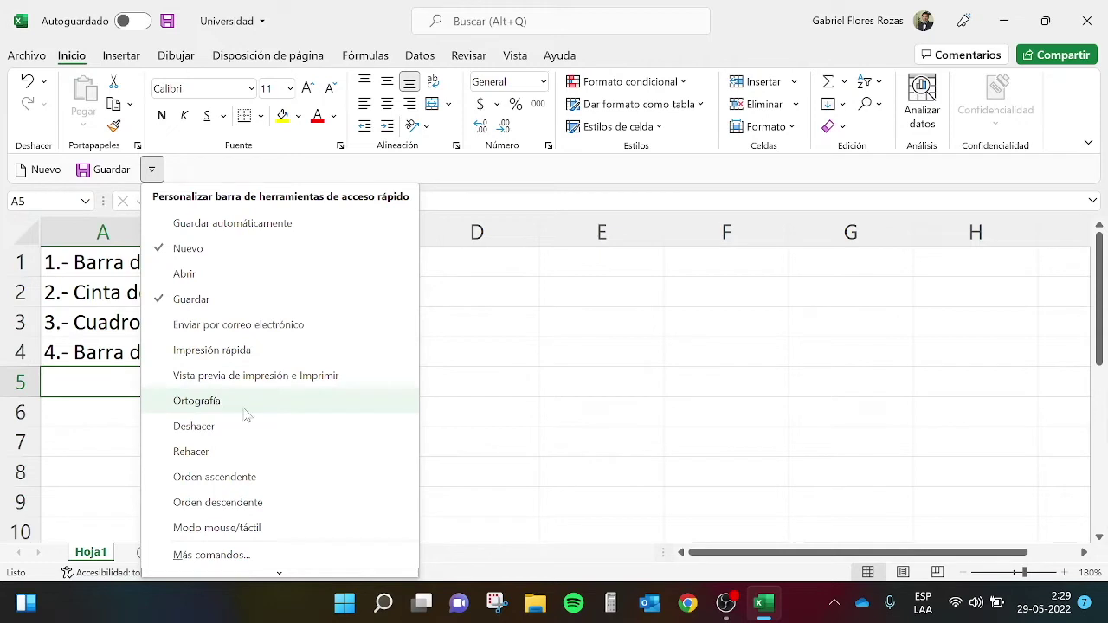
pyautogui.click(223, 327)
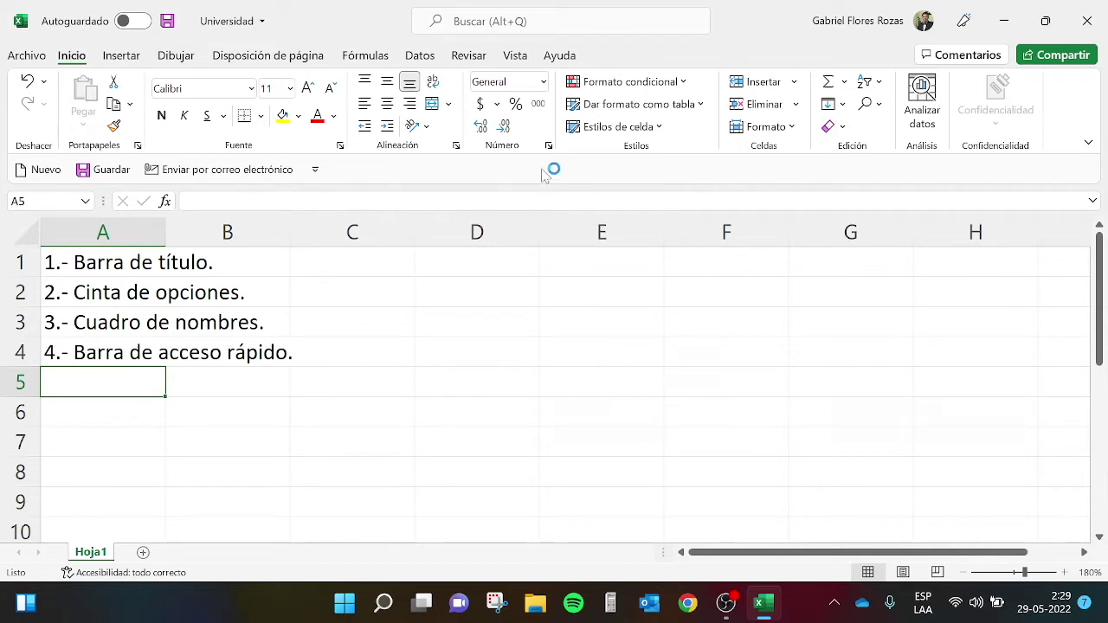
pyautogui.rightClick(171, 23)
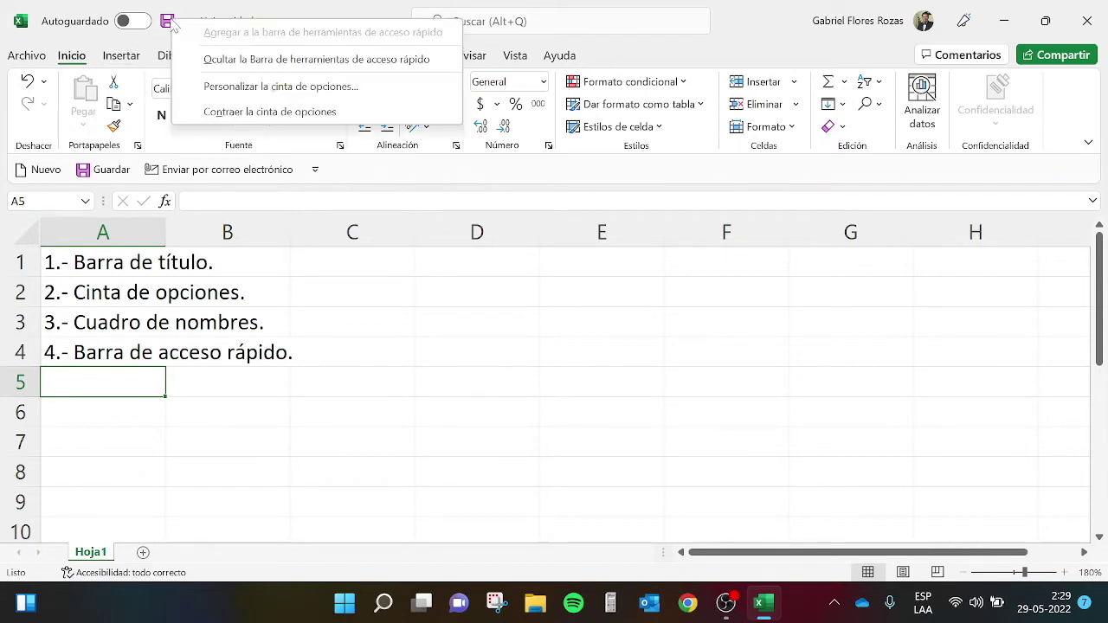
pyautogui.click(241, 61)
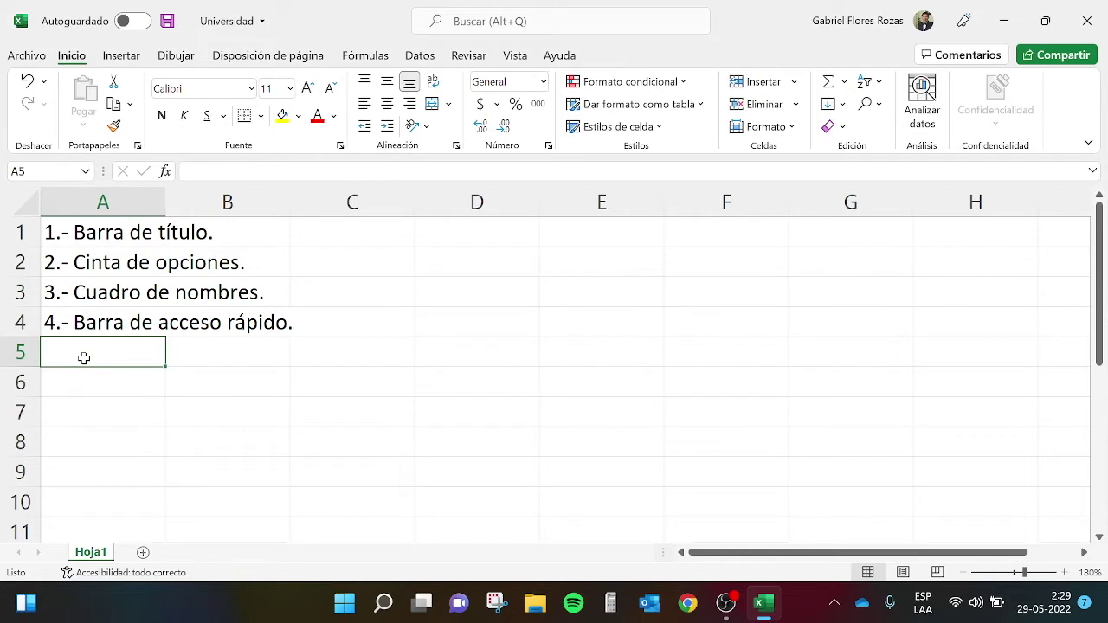
# Enter "5.- Columnas." in cell A5 and "6.- Filas." in cell A6
pyautogui.write('5')
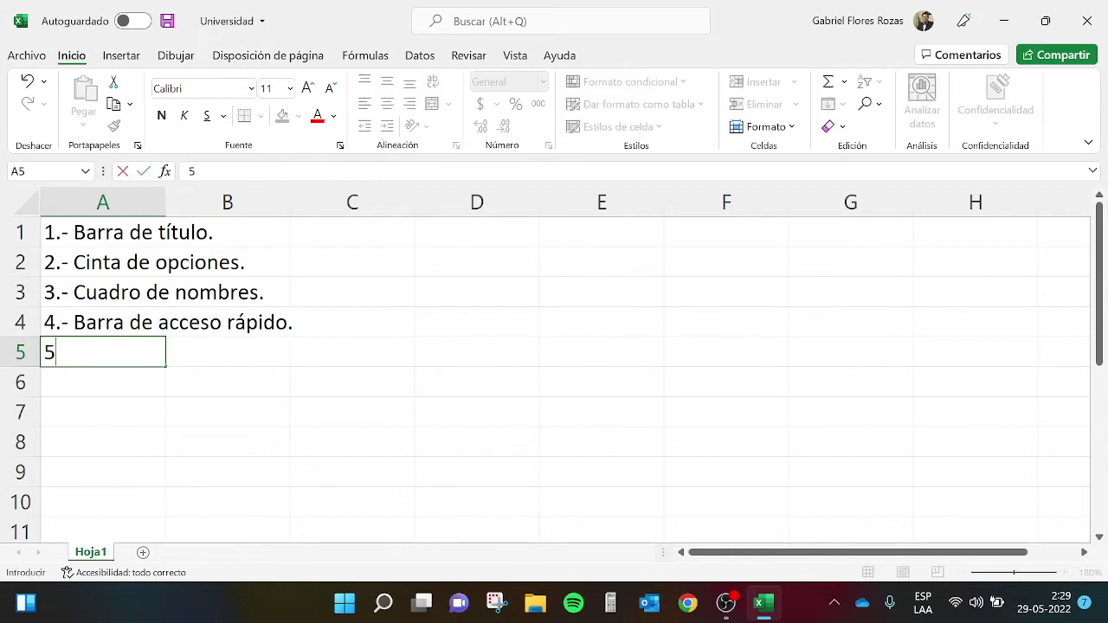
pyautogui.write('.- Columnas.')
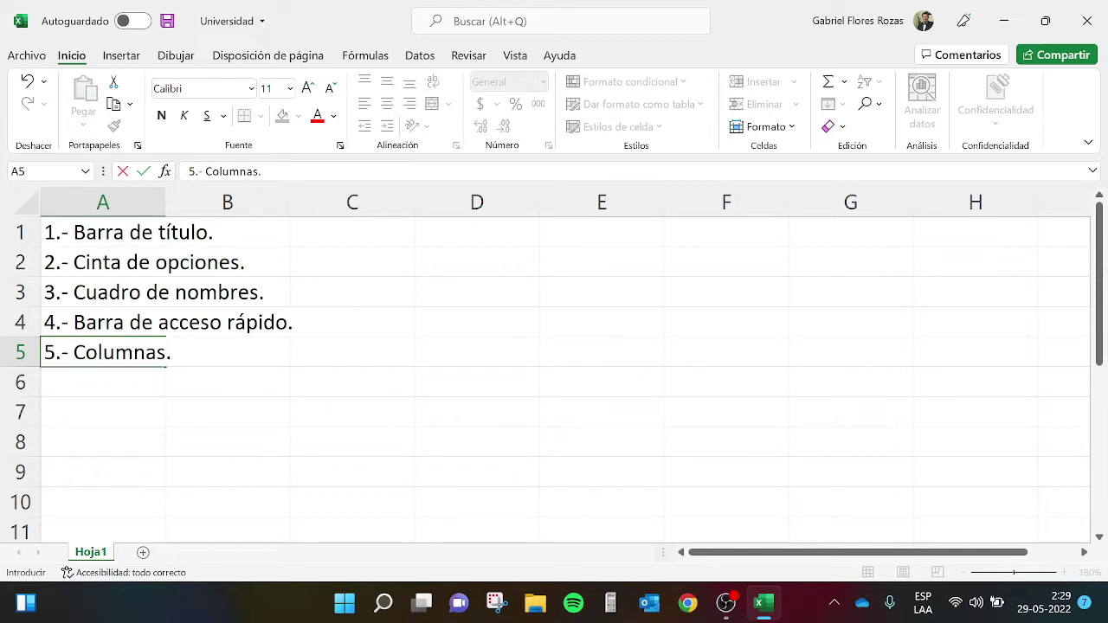
pyautogui.press('Return')
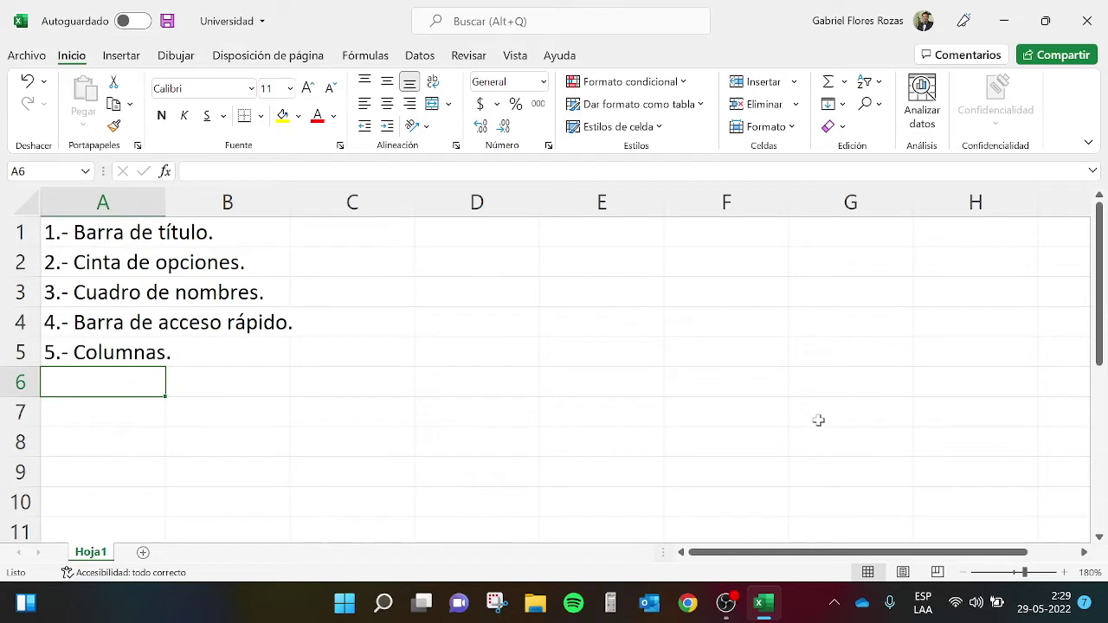
pyautogui.write('6.- Filas.}')
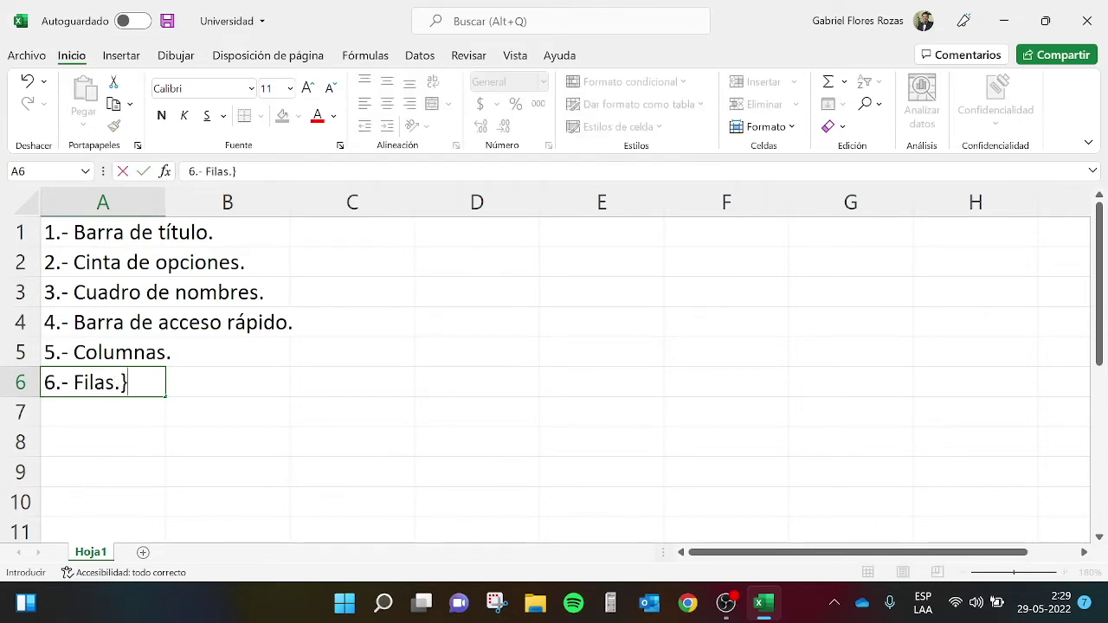
pyautogui.press('BackSpace')
pyautogui.press('Return')
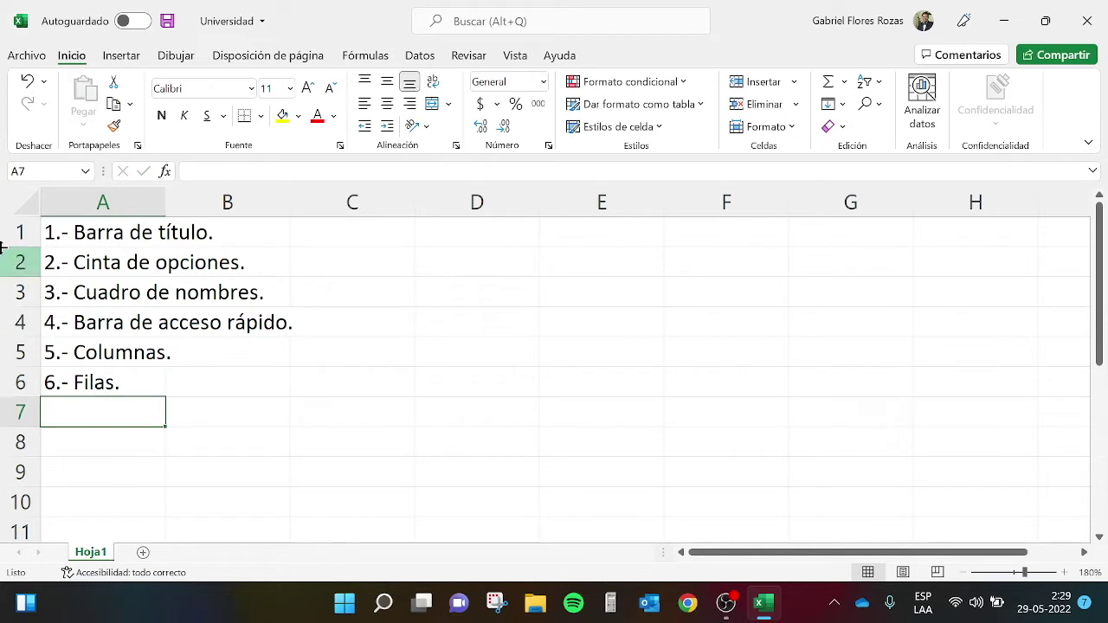
# Select rows 1 to 5 one after another to demonstrate what a row is
pyautogui.moveTo(13, 229); pyautogui.dragTo(20, 235)
pyautogui.click(19, 261)
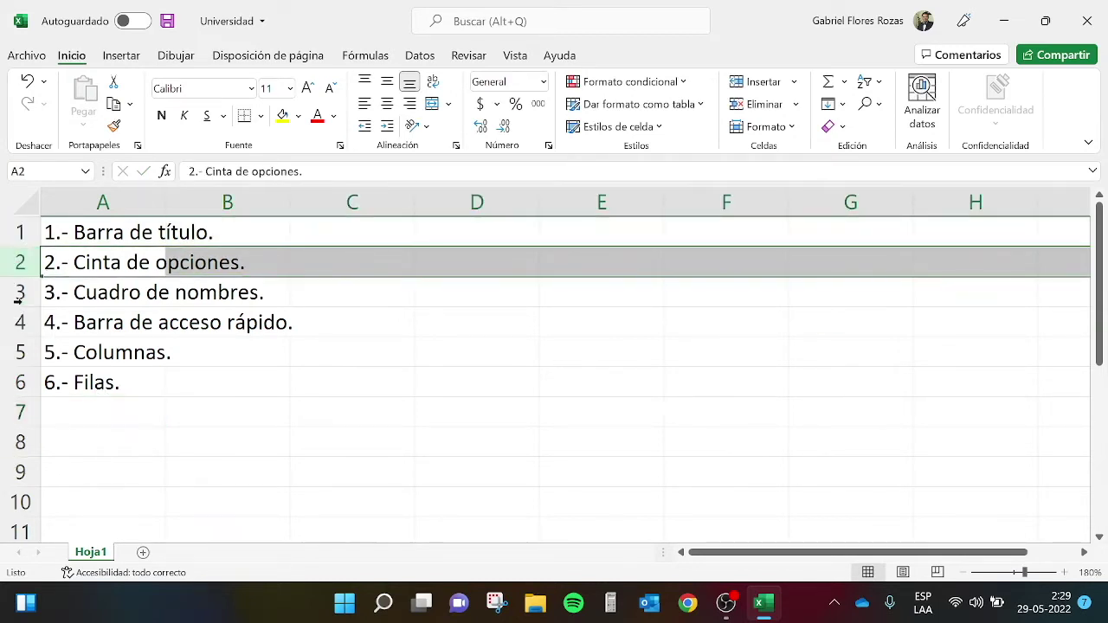
pyautogui.click(16, 293)
pyautogui.click(11, 320)
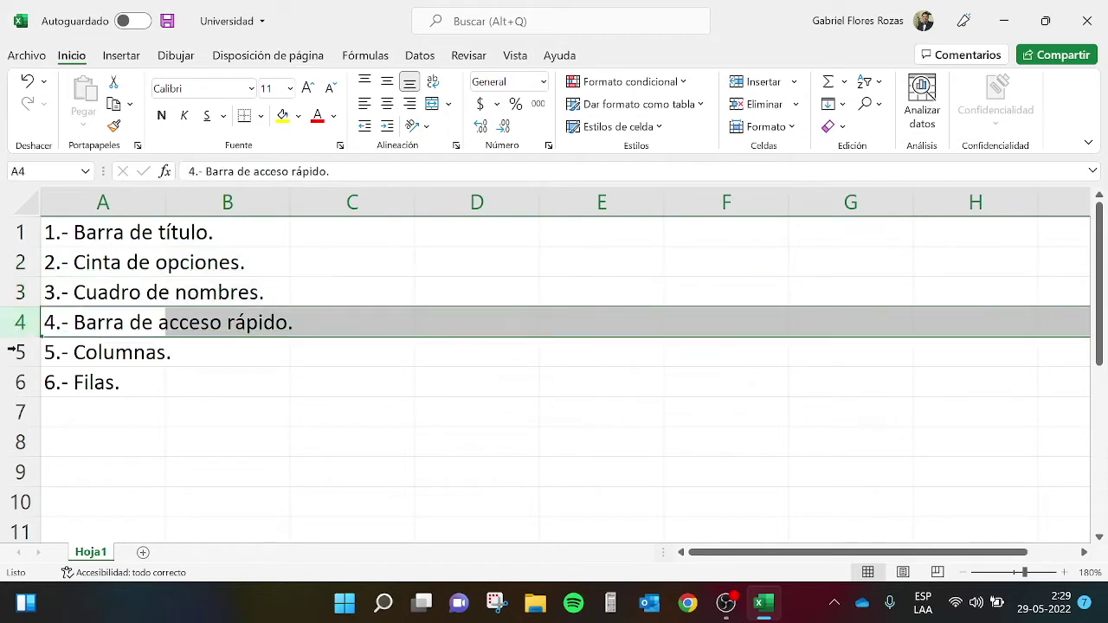
pyautogui.click(16, 353)
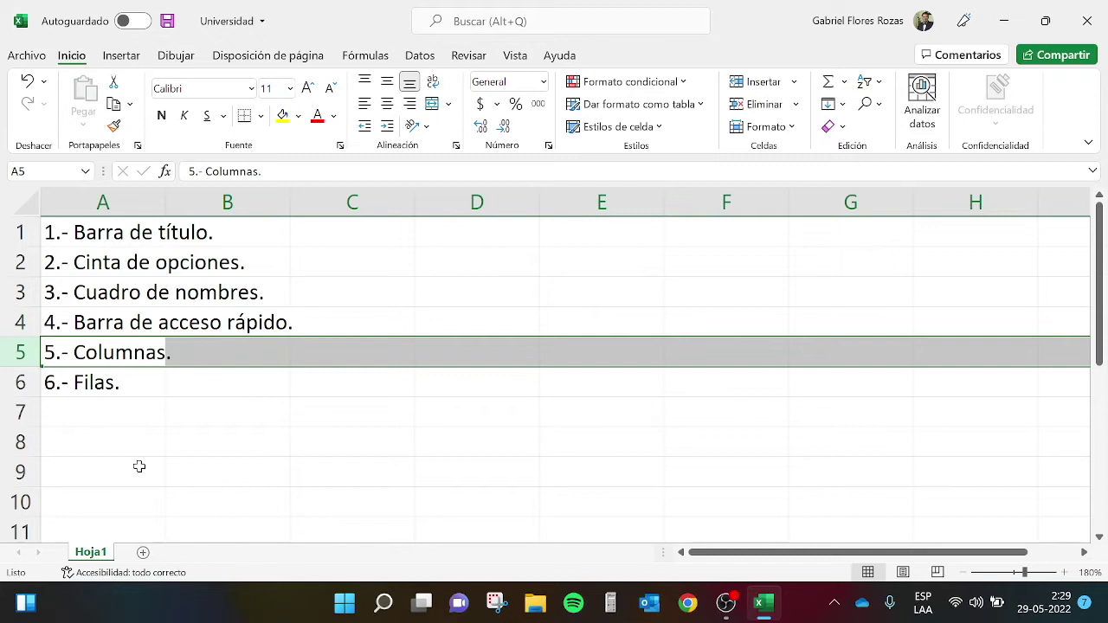
# Enter "7.- J5,K10" in cell A7 as the next item of the list
pyautogui.click(115, 411)
pyautogui.write('7.-')
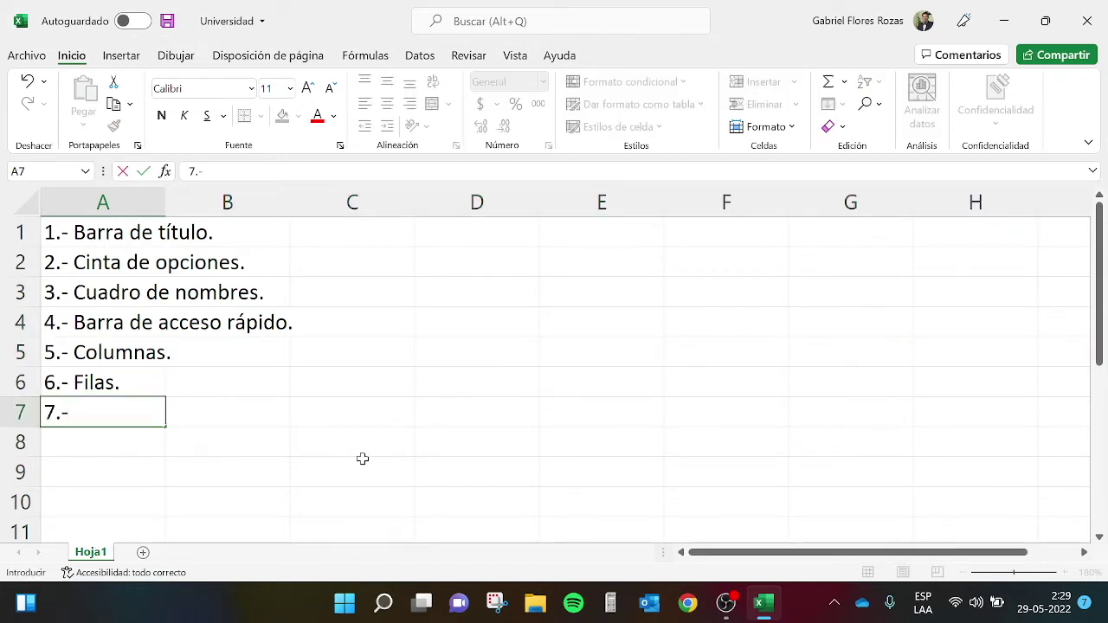
pyautogui.write(' J5,K10')
pyautogui.press('Return')
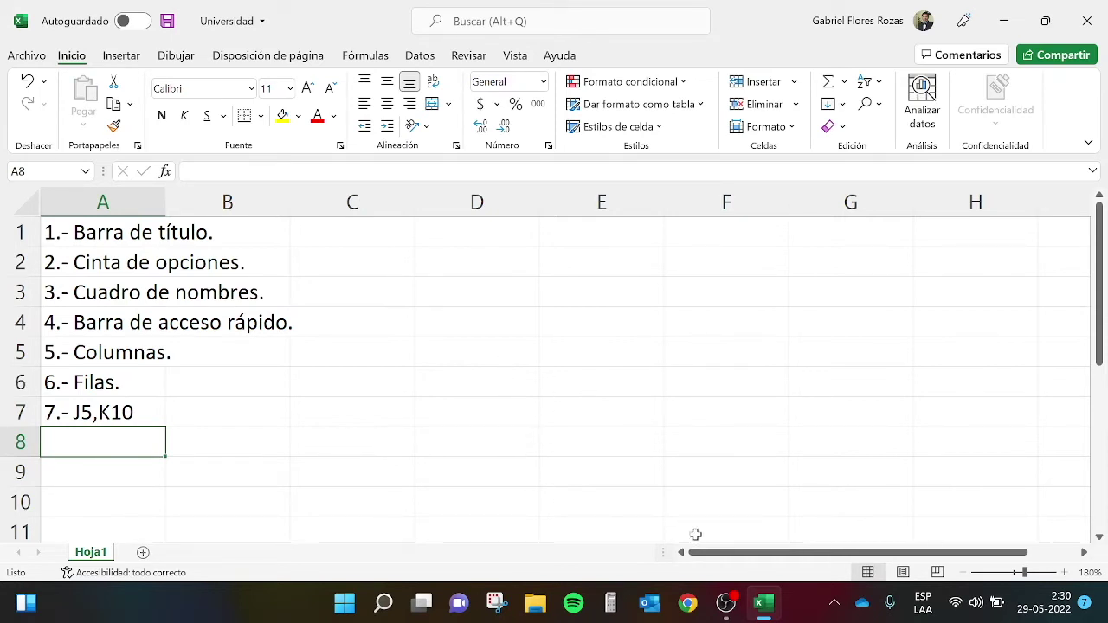
# Locate and select cell J5, followed by cell K10, to demonstrate individual cell references
pyautogui.moveTo(844, 558); pyautogui.dragTo(957, 558)
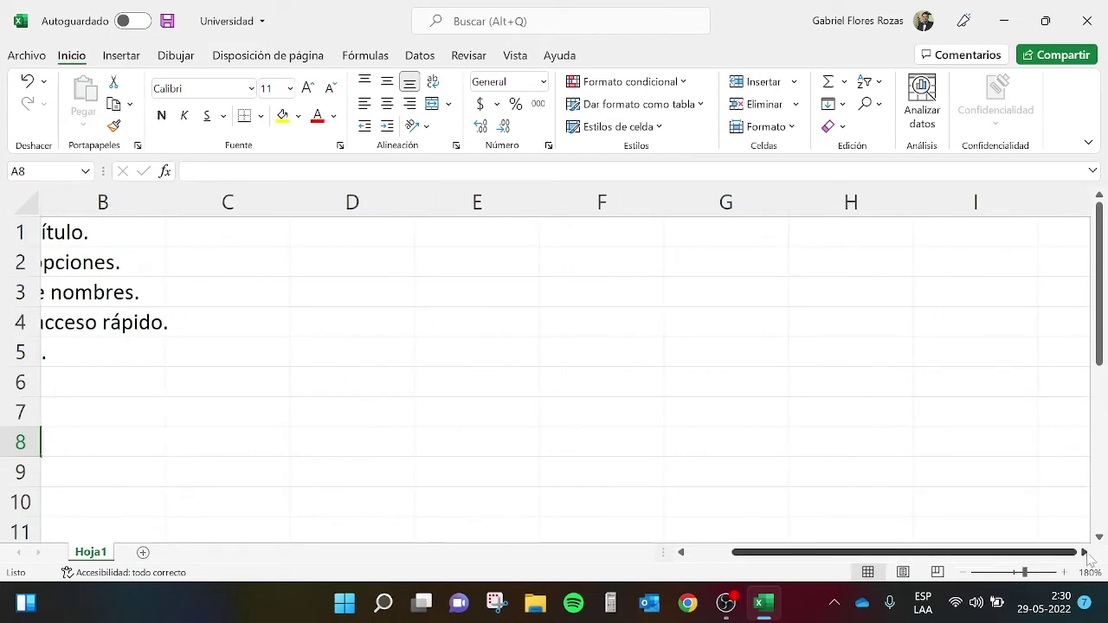
pyautogui.click(1084, 552)
pyautogui.click(979, 333)
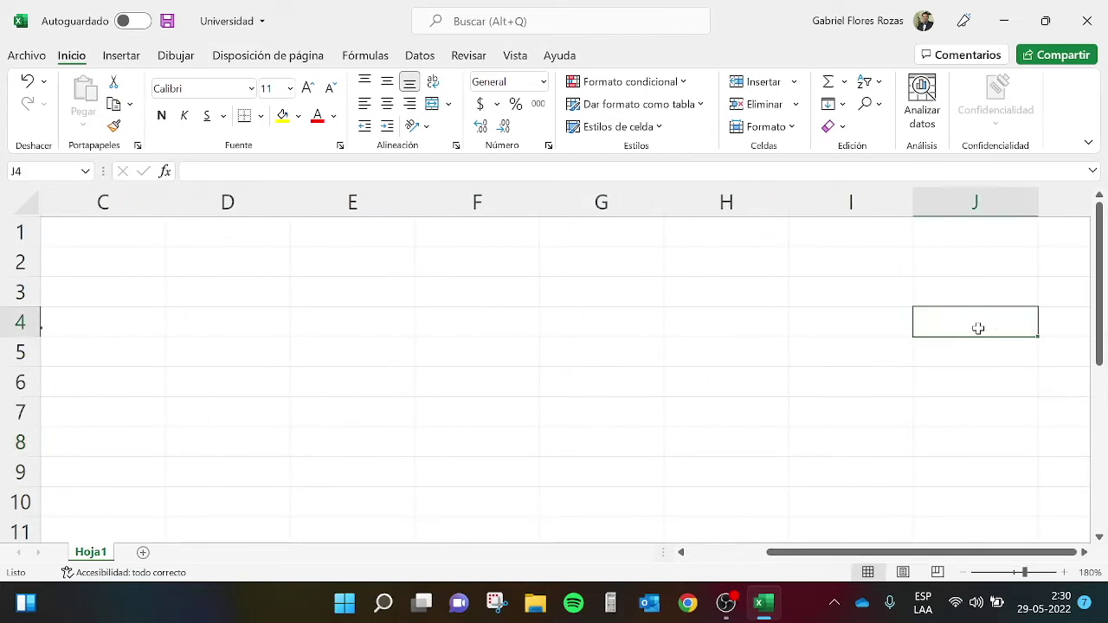
pyautogui.click(973, 357)
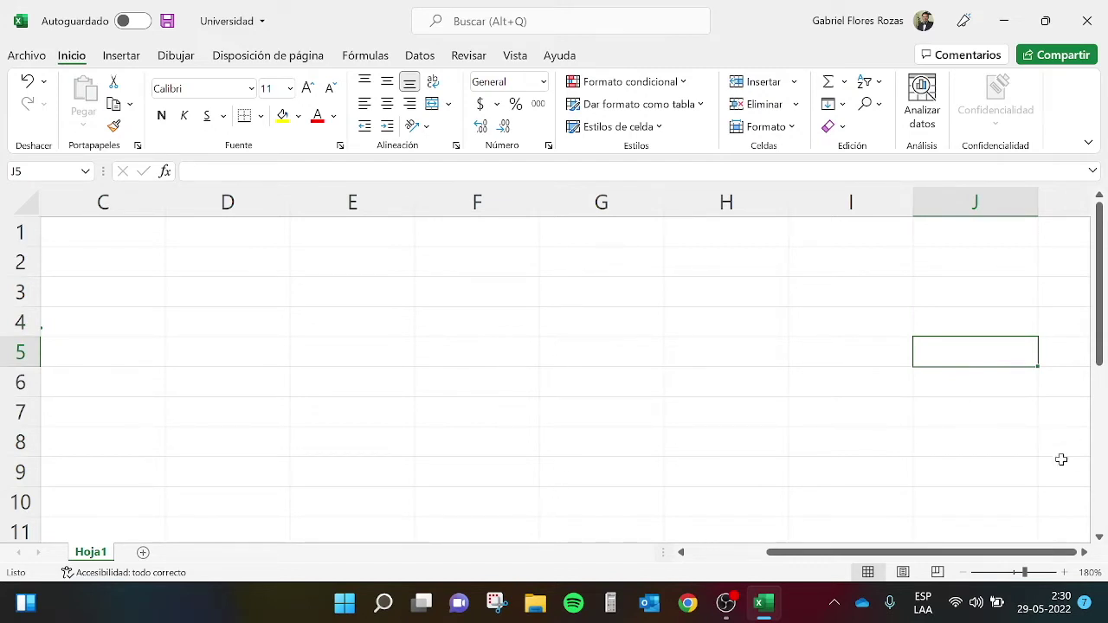
pyautogui.click(1084, 552)
pyautogui.click(1084, 553)
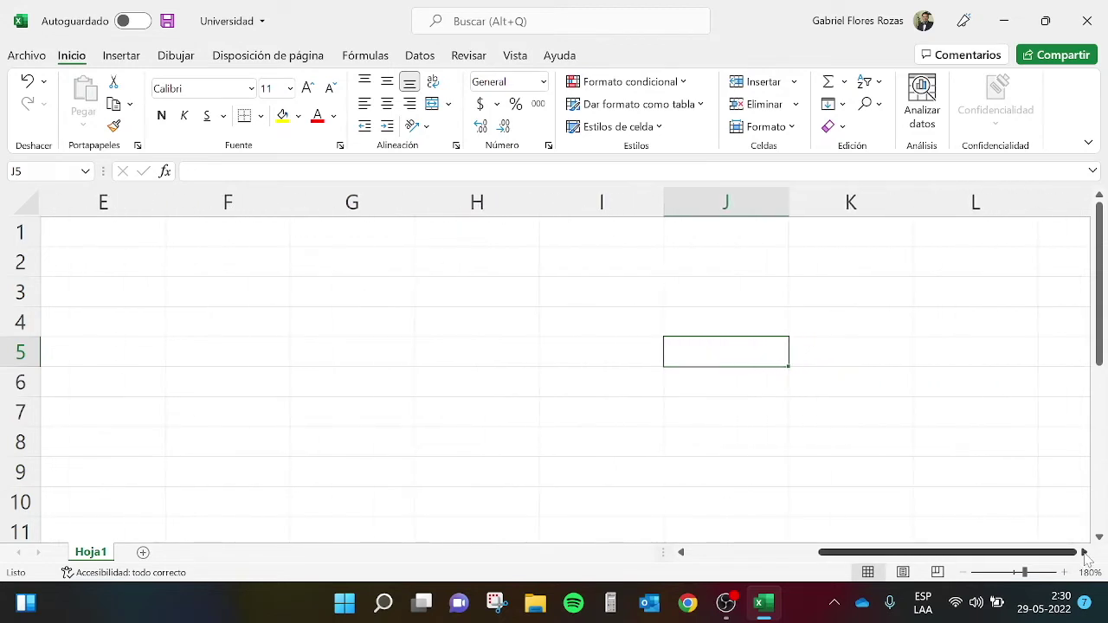
pyautogui.moveTo(1101, 343); pyautogui.dragTo(1101, 394)
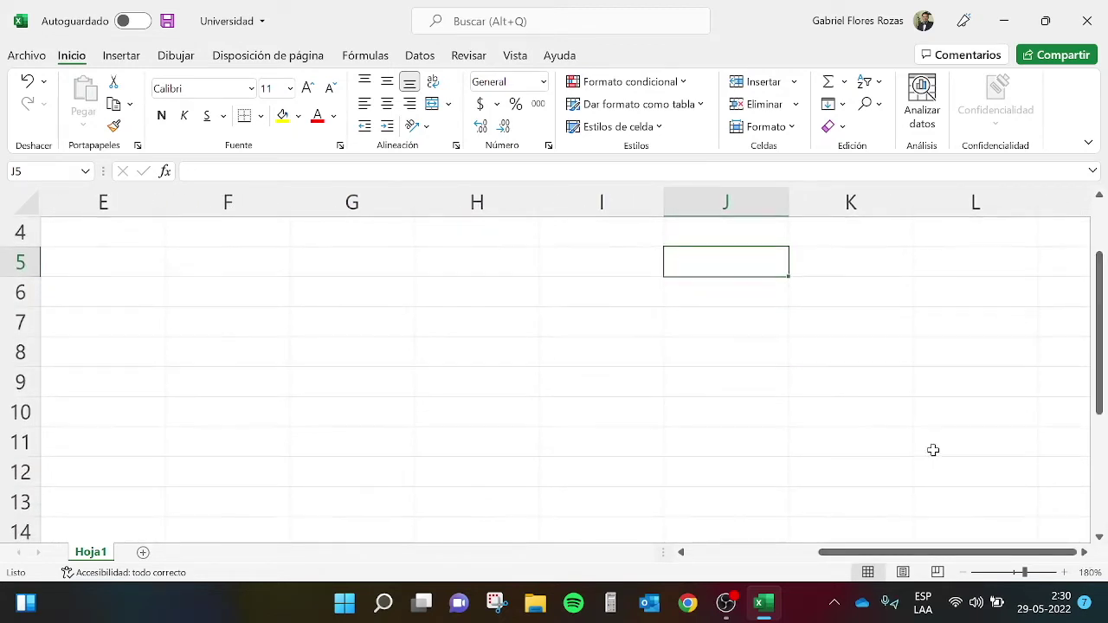
pyautogui.click(878, 364)
pyautogui.click(869, 435)
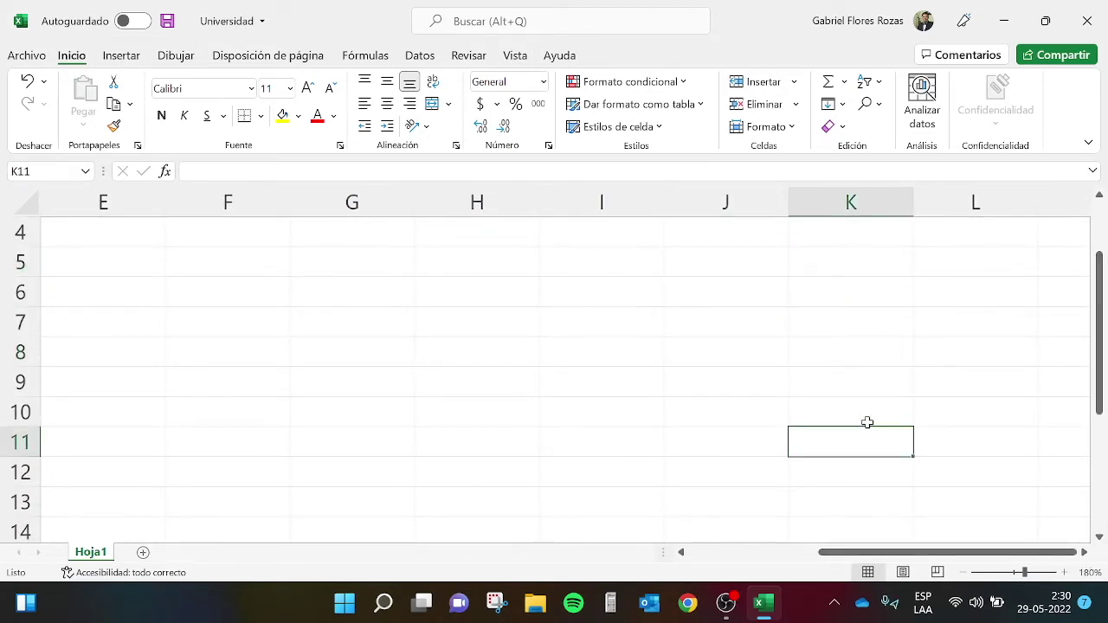
pyautogui.click(867, 422)
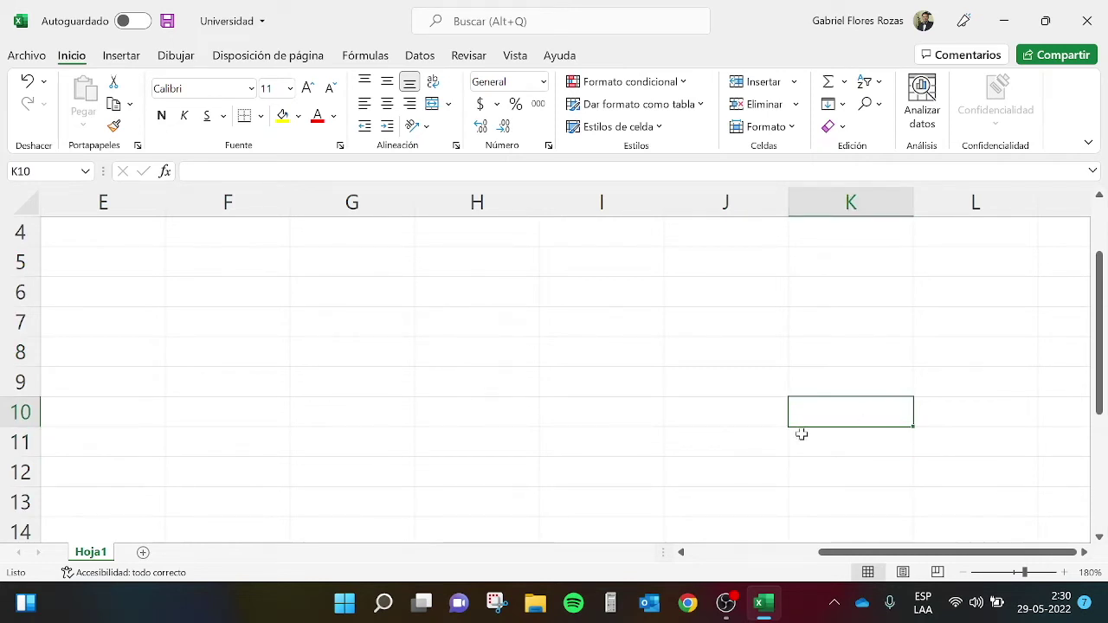
# Enter "8.- B4:C12" in cell A8 as the next item of the list
pyautogui.moveTo(831, 553); pyautogui.dragTo(700, 552)
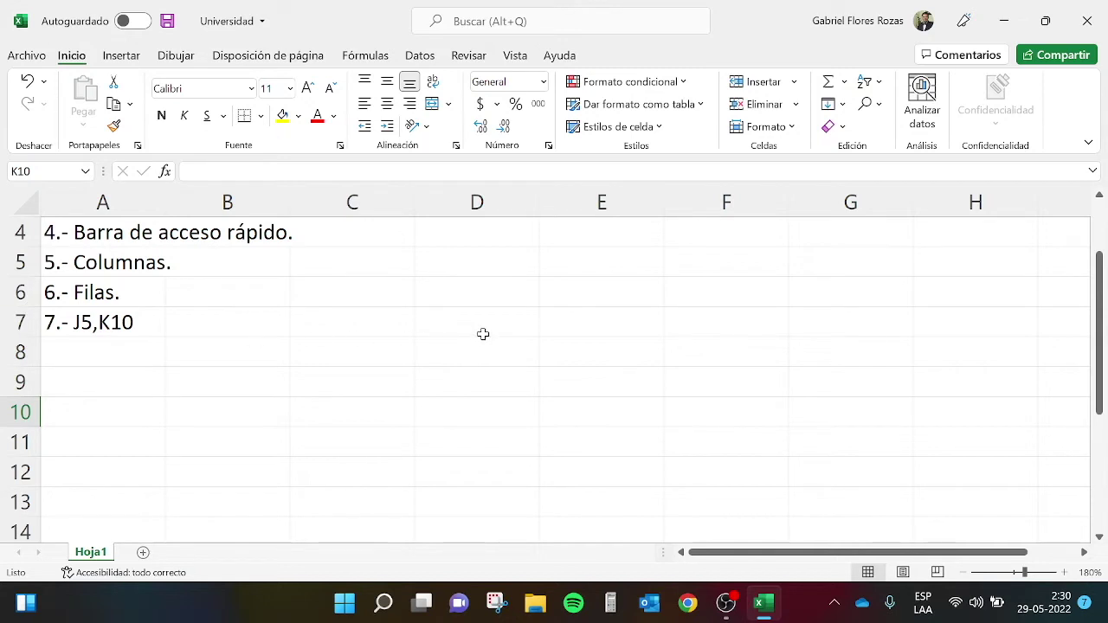
pyautogui.click(74, 344)
pyautogui.write('8.-')
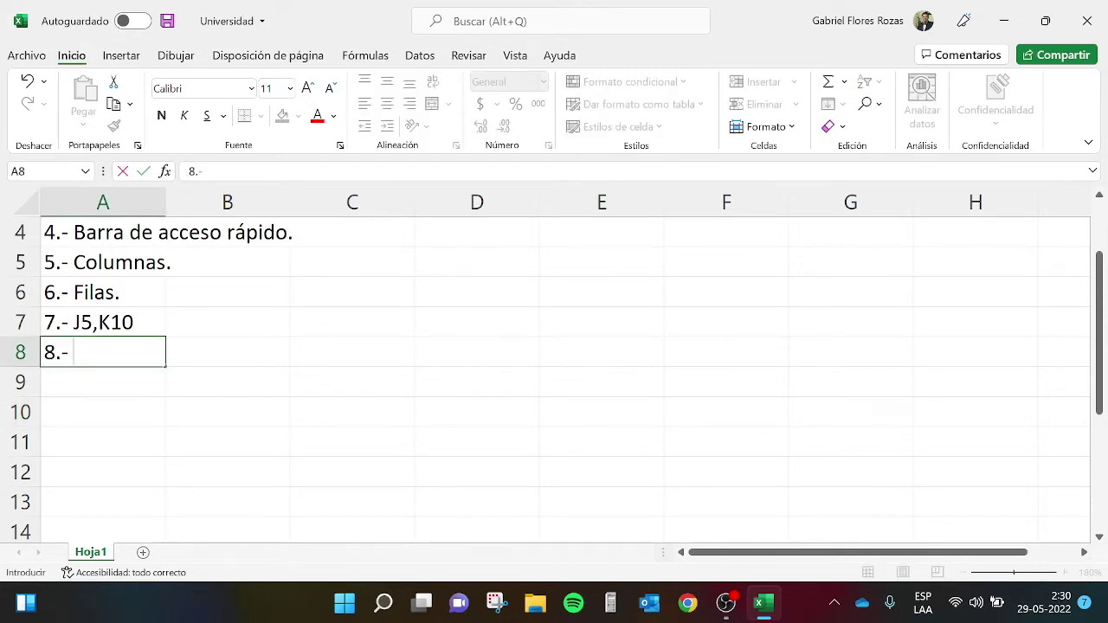
pyautogui.write(' B4:c')
pyautogui.press('BackSpace')
pyautogui.write('C13')
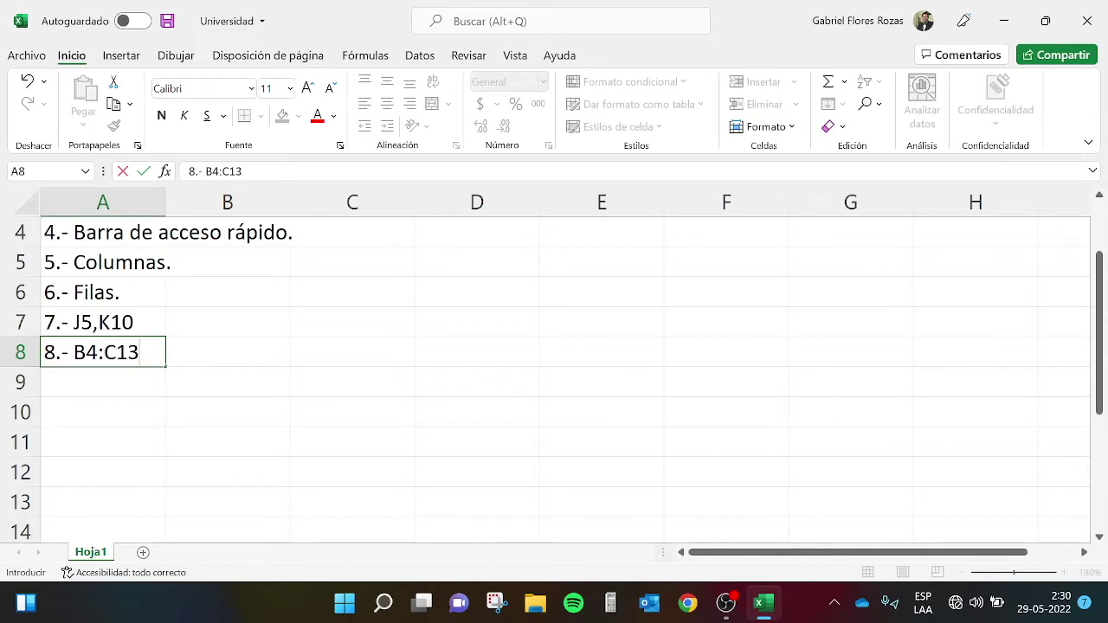
pyautogui.press('BackSpace')
pyautogui.write('2')
pyautogui.press('Return')
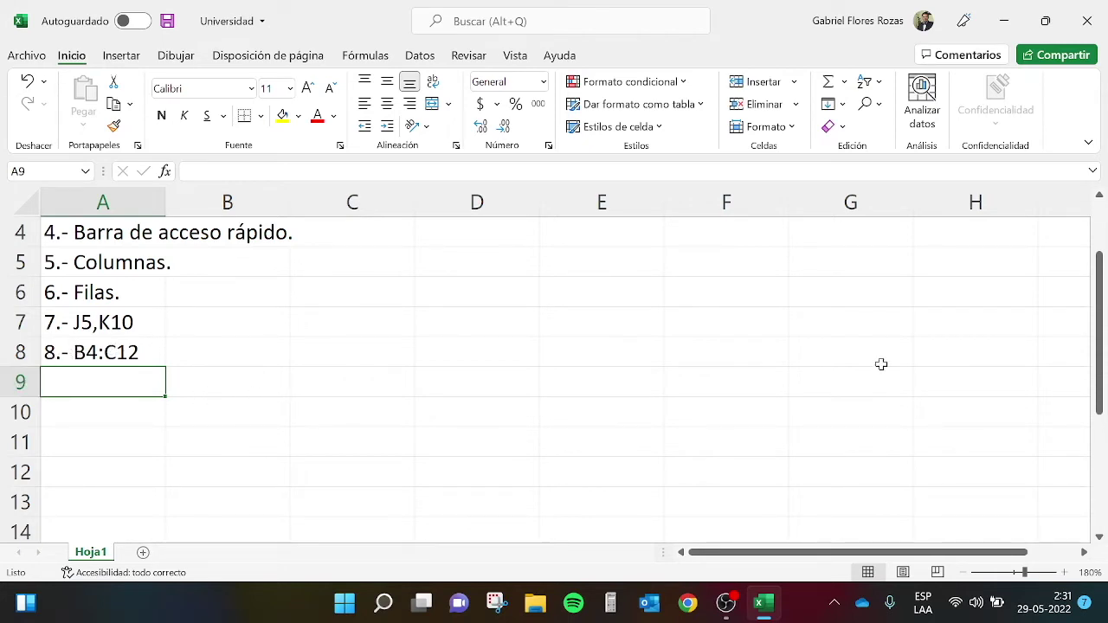
# Select the range B4:C12 to demonstrate a continuous block of cells
pyautogui.click(1100, 196)
pyautogui.click(1099, 196)
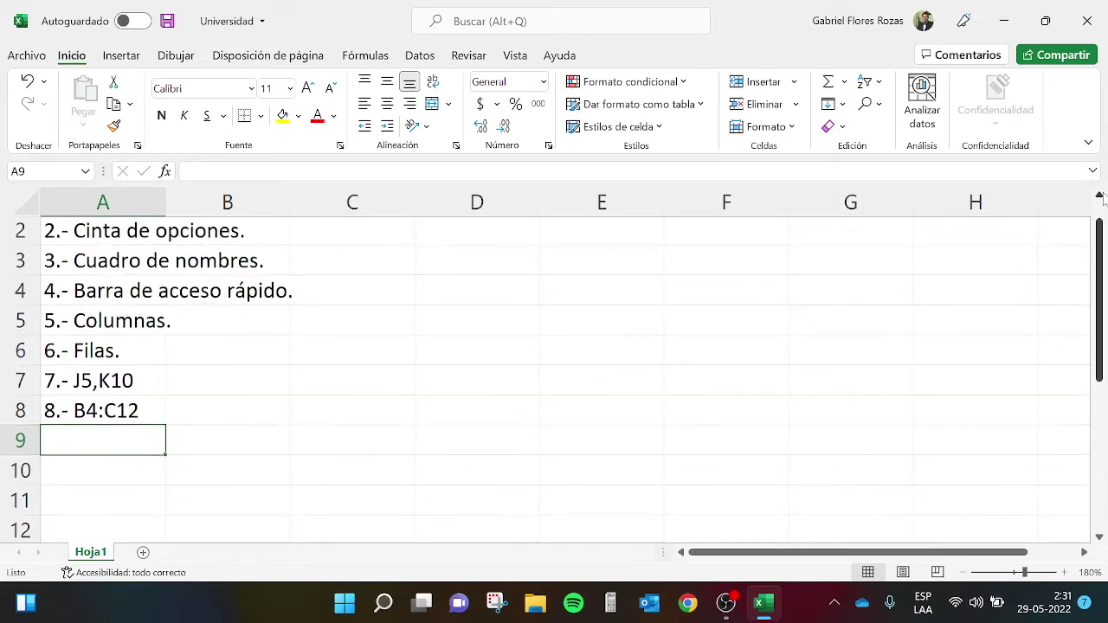
pyautogui.click(1099, 196)
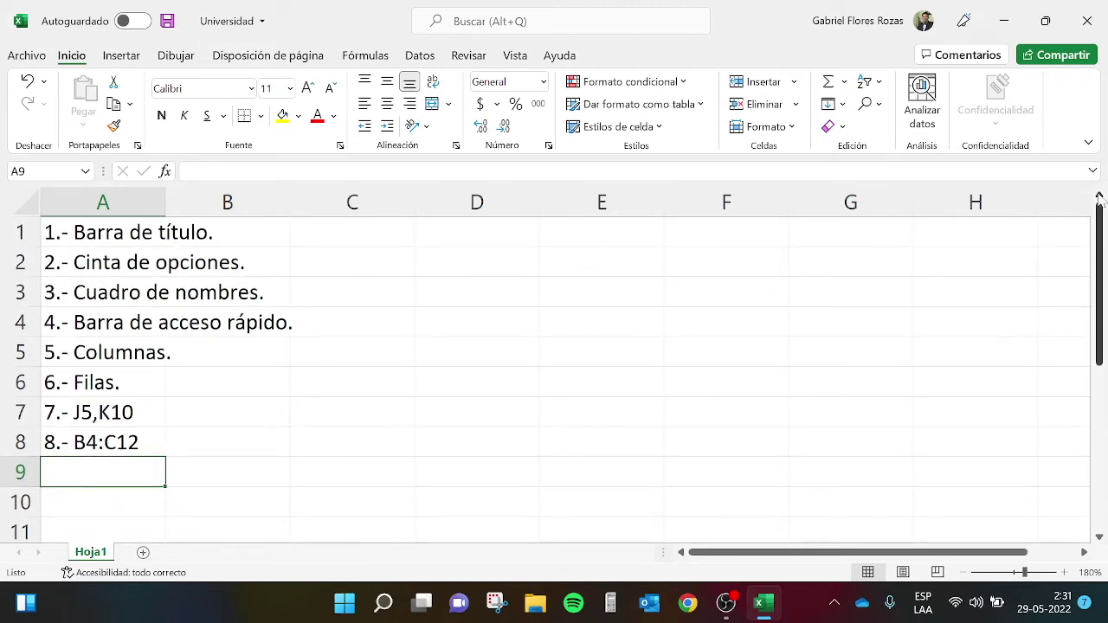
pyautogui.click(965, 573)
pyautogui.click(966, 573)
pyautogui.click(966, 573)
pyautogui.click(966, 573)
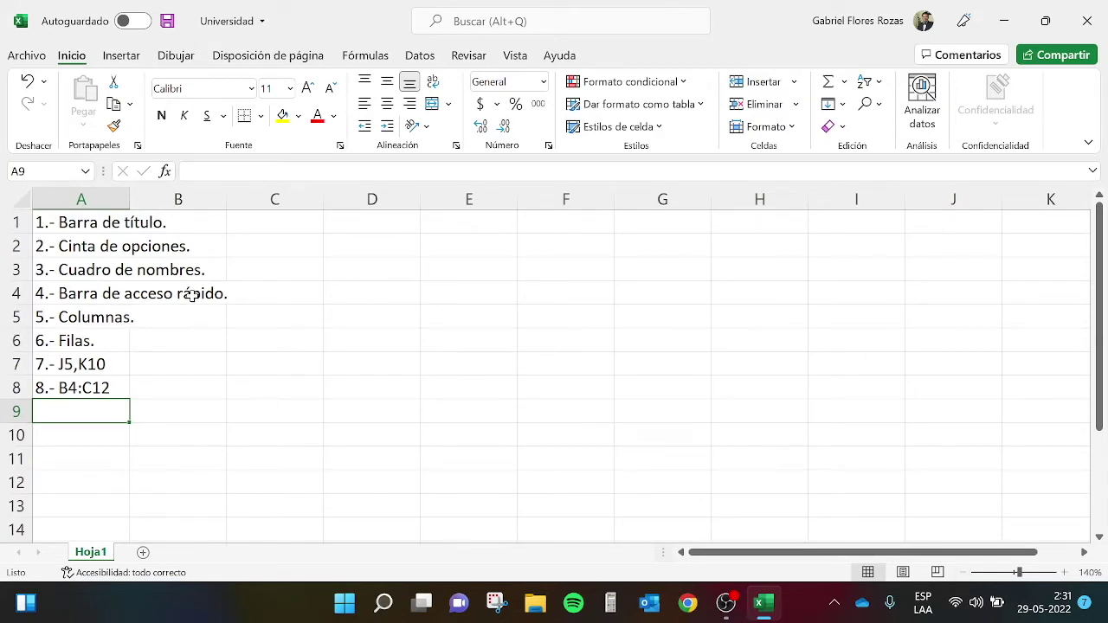
pyautogui.moveTo(182, 291); pyautogui.dragTo(249, 476)
pyautogui.click(363, 430)
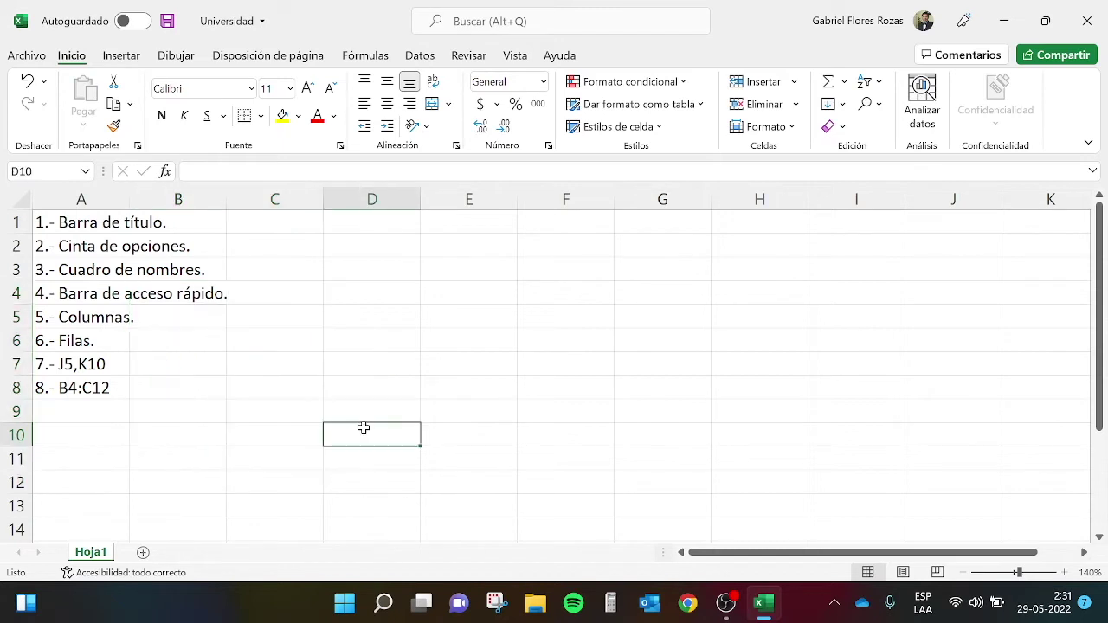
pyautogui.moveTo(162, 294); pyautogui.dragTo(245, 480)
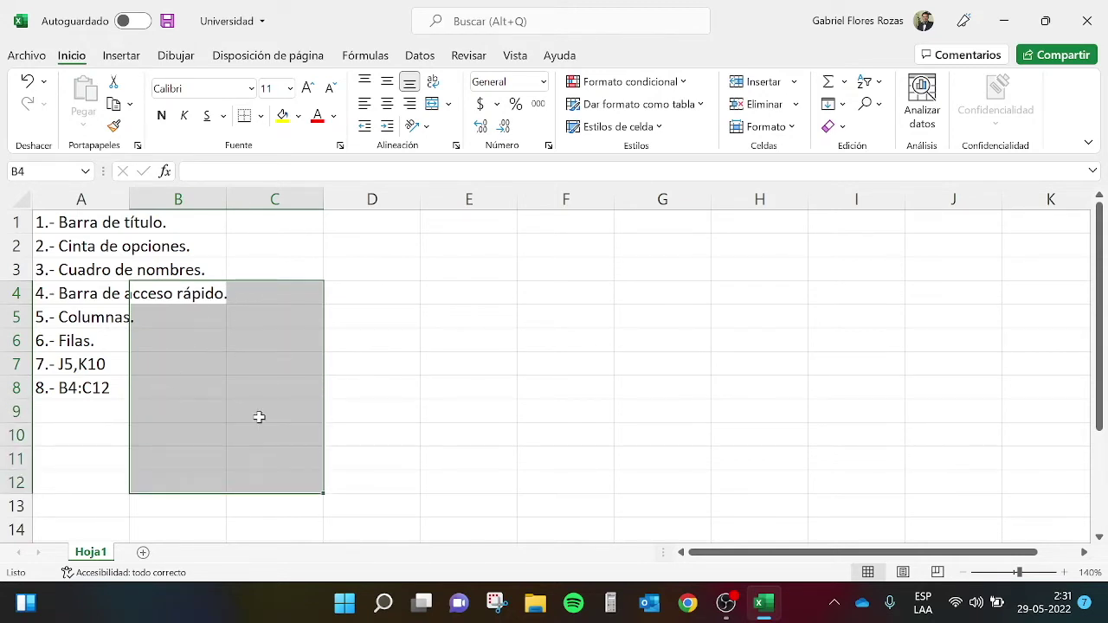
# Enter "9.- Menú contextual." in cell A9 as the next item of the list
pyautogui.click(61, 412)
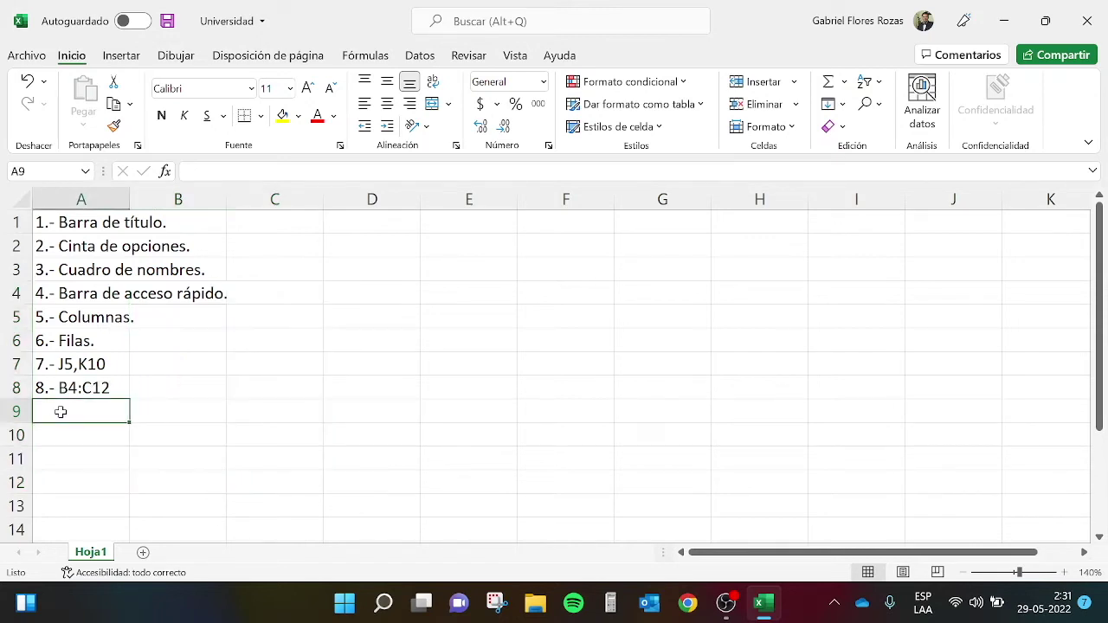
pyautogui.write('9.-')
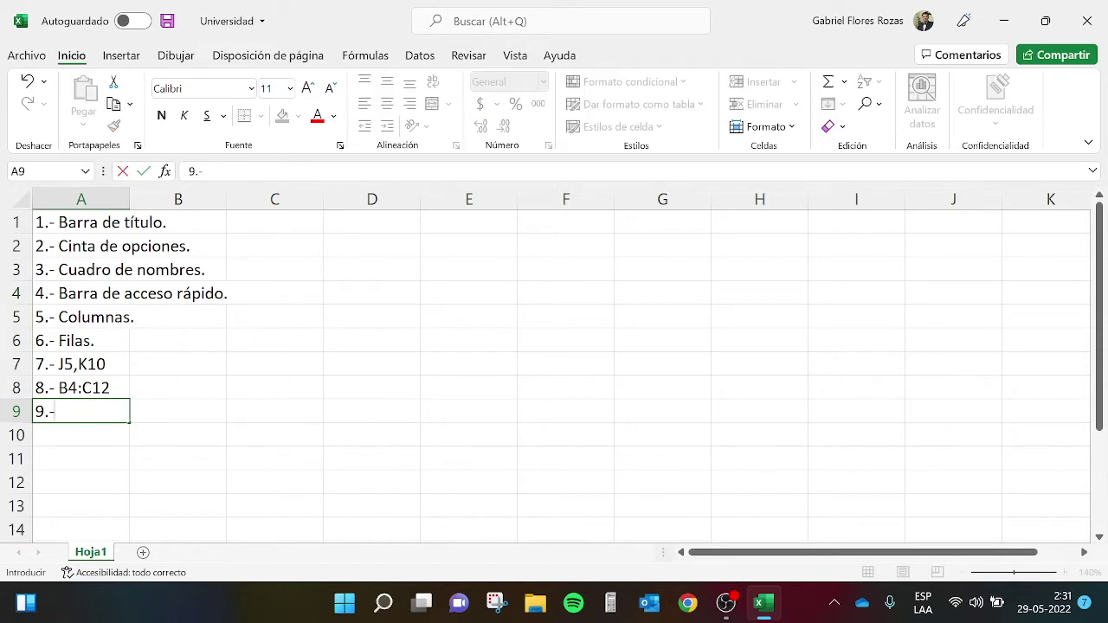
pyautogui.write(' Menú cont')
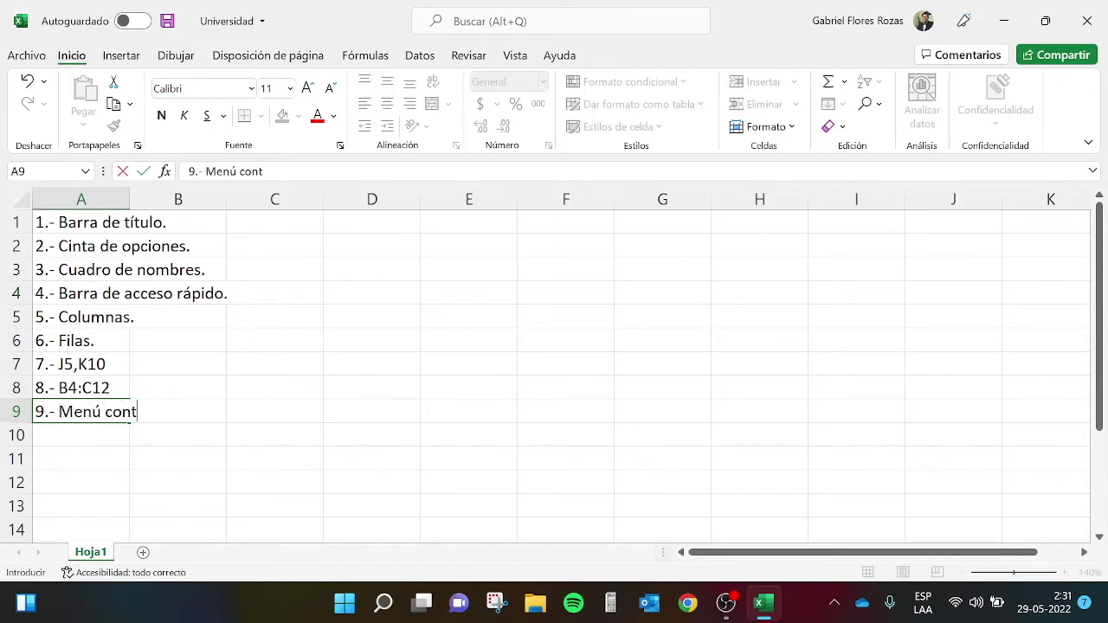
pyautogui.write('extual.')
pyautogui.press('Return')
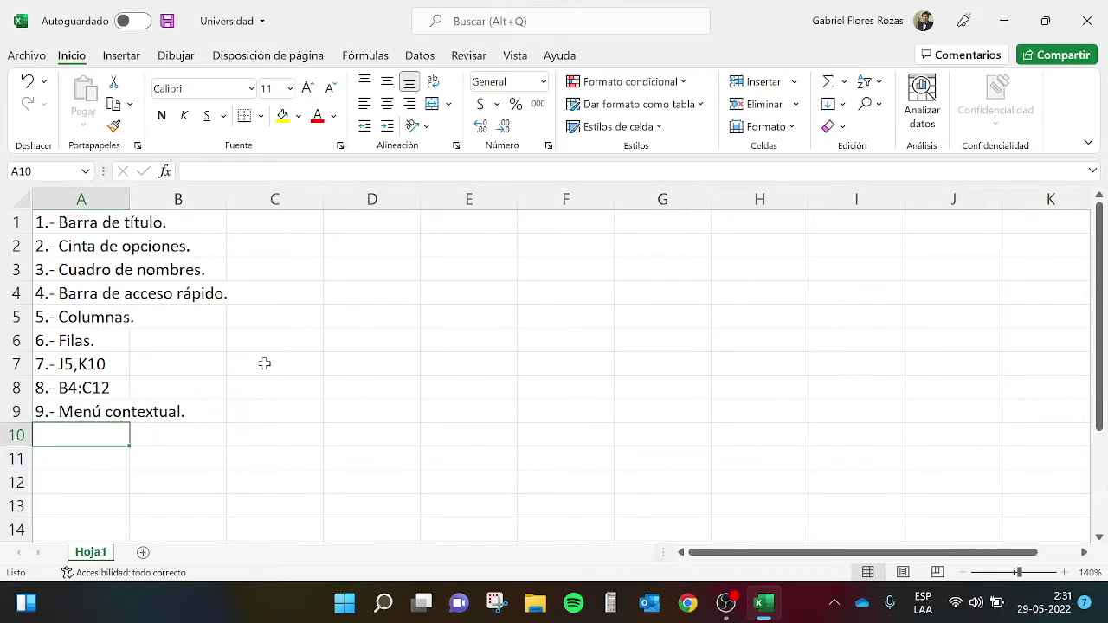
# Display the context menu of cell D4 to examine its commands, and dismiss it
pyautogui.click(504, 334)
pyautogui.click(399, 295)
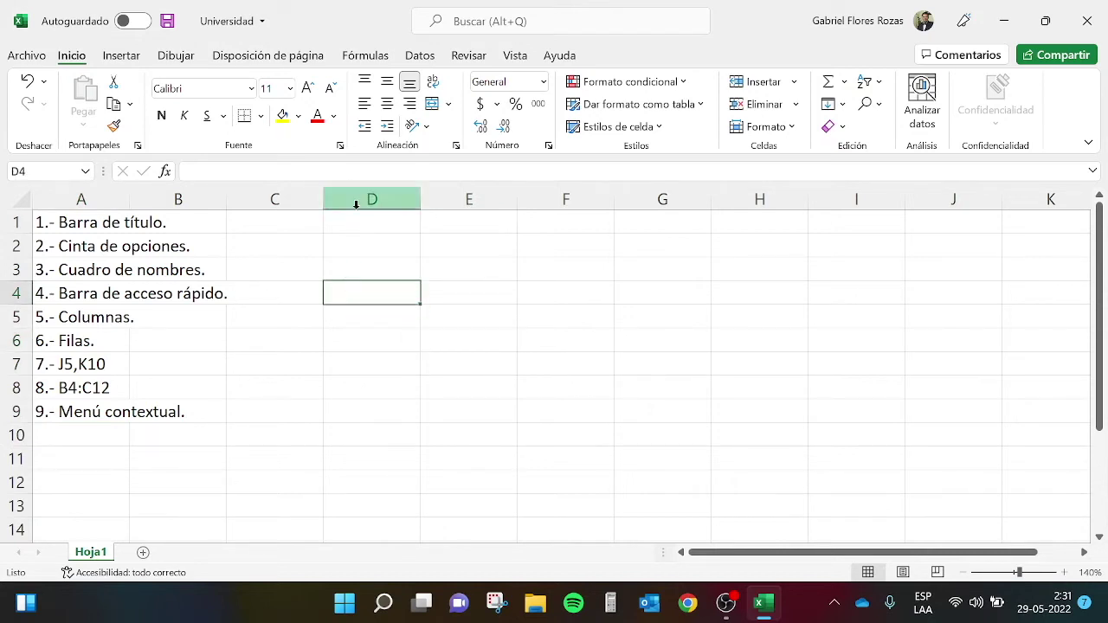
pyautogui.rightClick(369, 291)
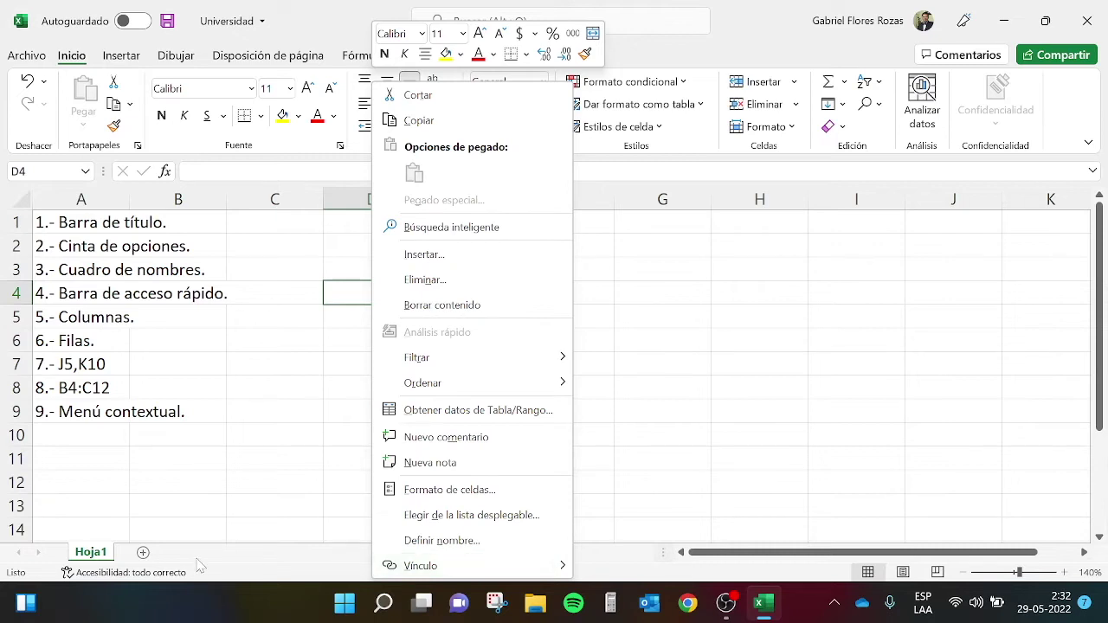
pyautogui.click(86, 446)
# Enter "10.- Insertar función." in cell A10 and look over the list of AutoSum functions
pyautogui.click(84, 437)
pyautogui.write('10')
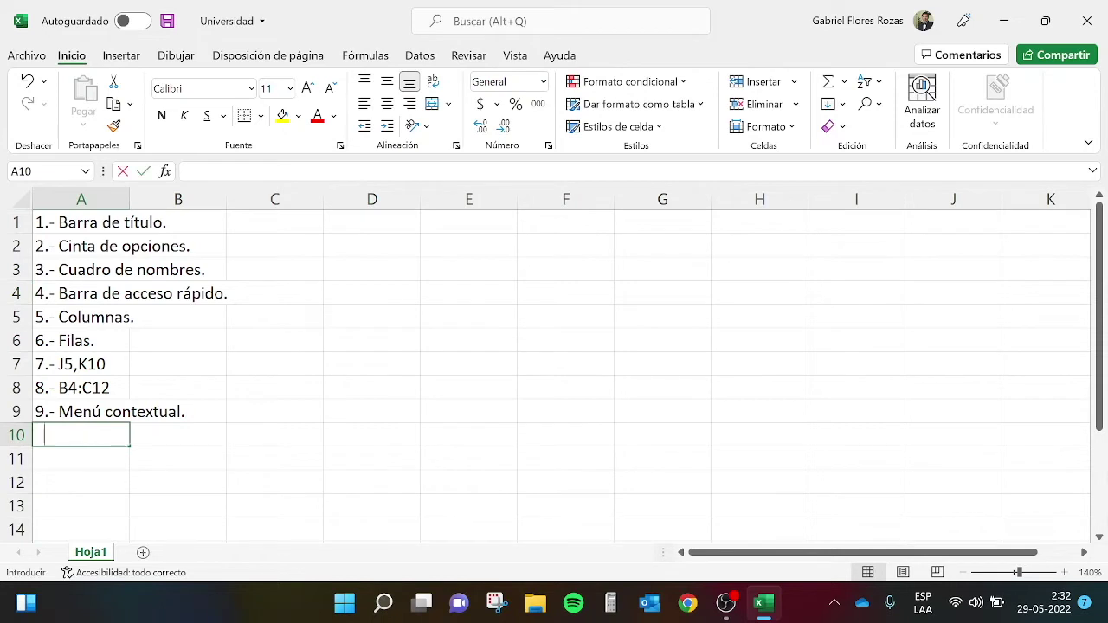
pyautogui.write('.-')
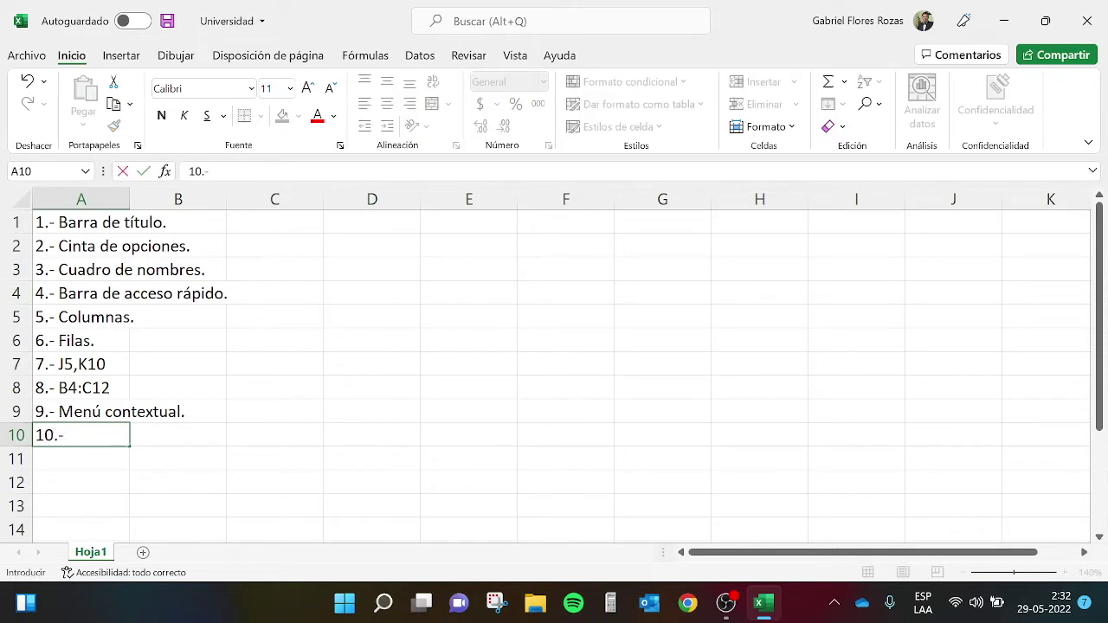
pyautogui.write(' Insertar función.')
pyautogui.press('Return')
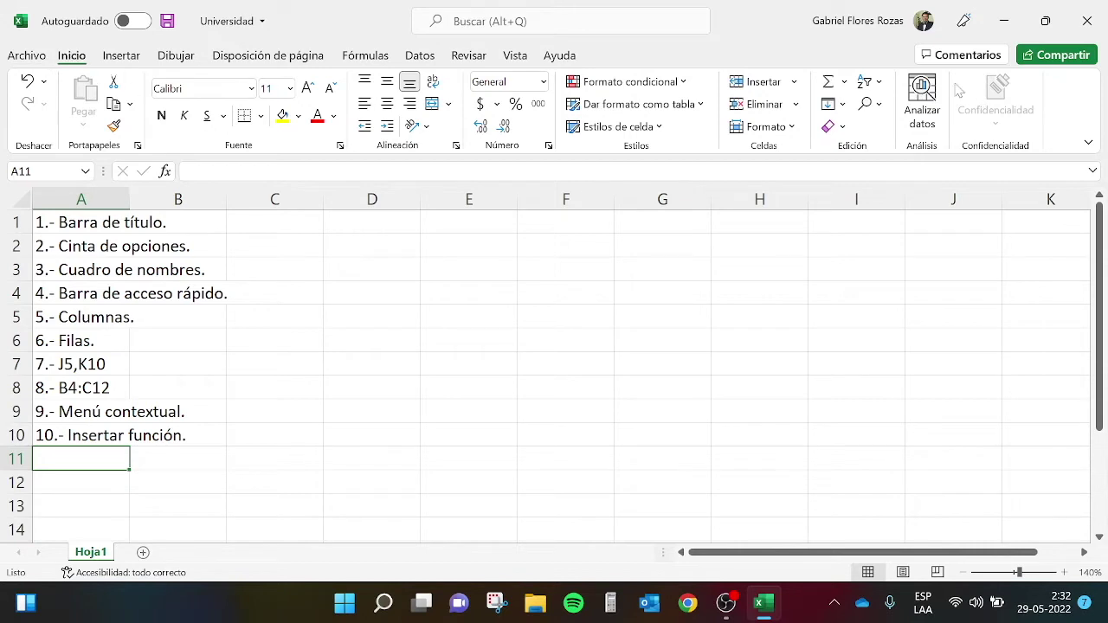
pyautogui.click(844, 84)
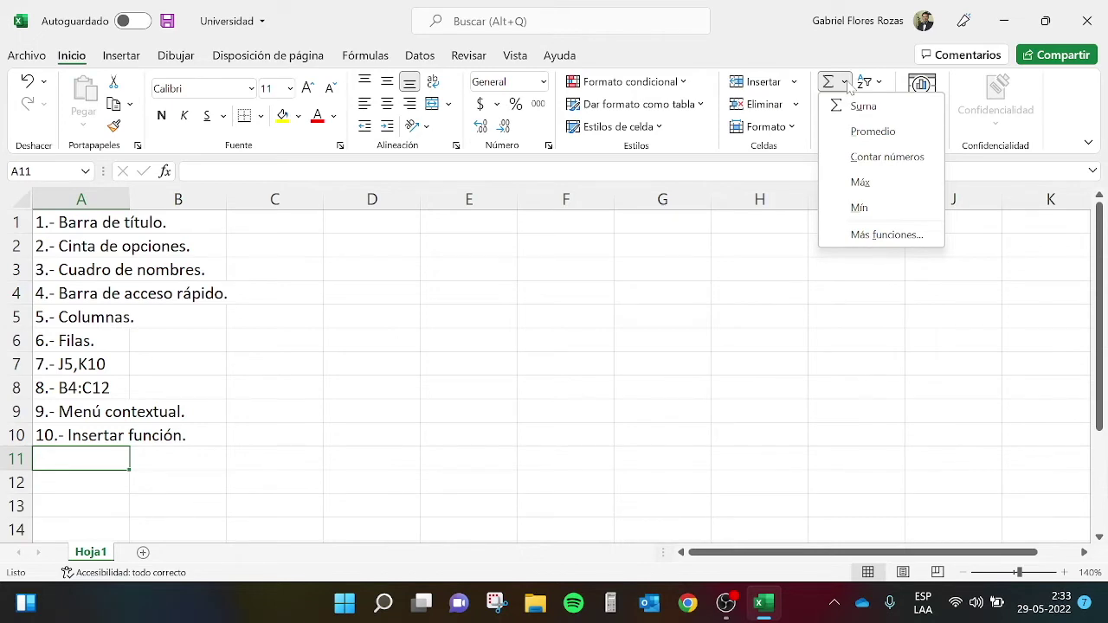
pyautogui.click(568, 246)
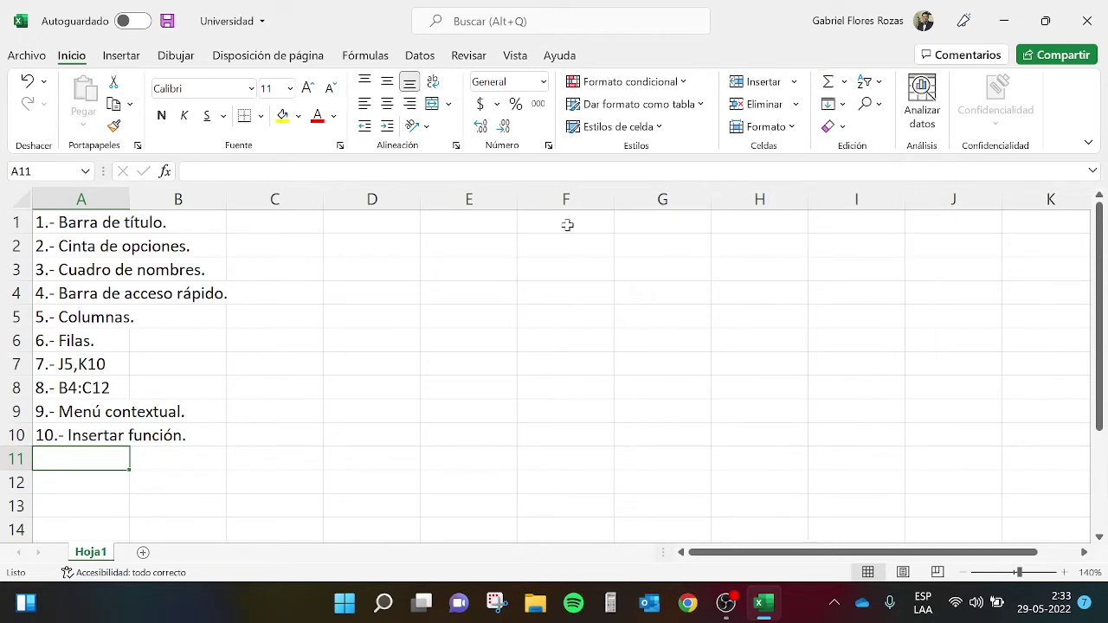
# Enter the sample values 5 in cell F2 and 6 in cell F3
pyautogui.click(567, 241)
pyautogui.write('5')
pyautogui.press('Return')
pyautogui.write('6')
pyautogui.press('Return')
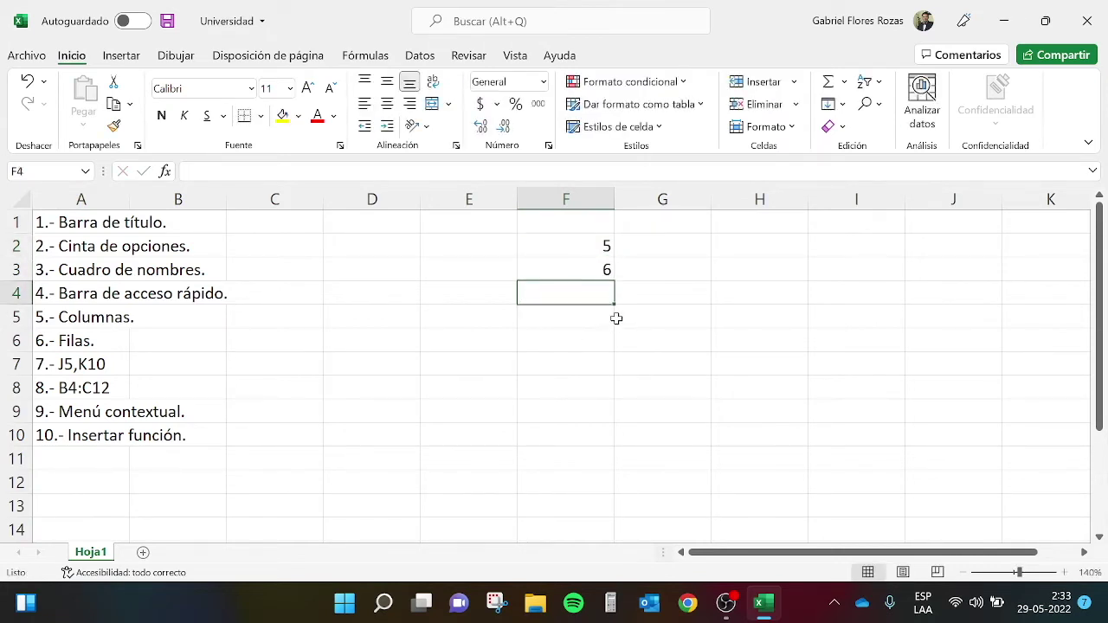
# Insert the AutoSum function Suma in cell F4 to add the range F2:F3
pyautogui.click(844, 82)
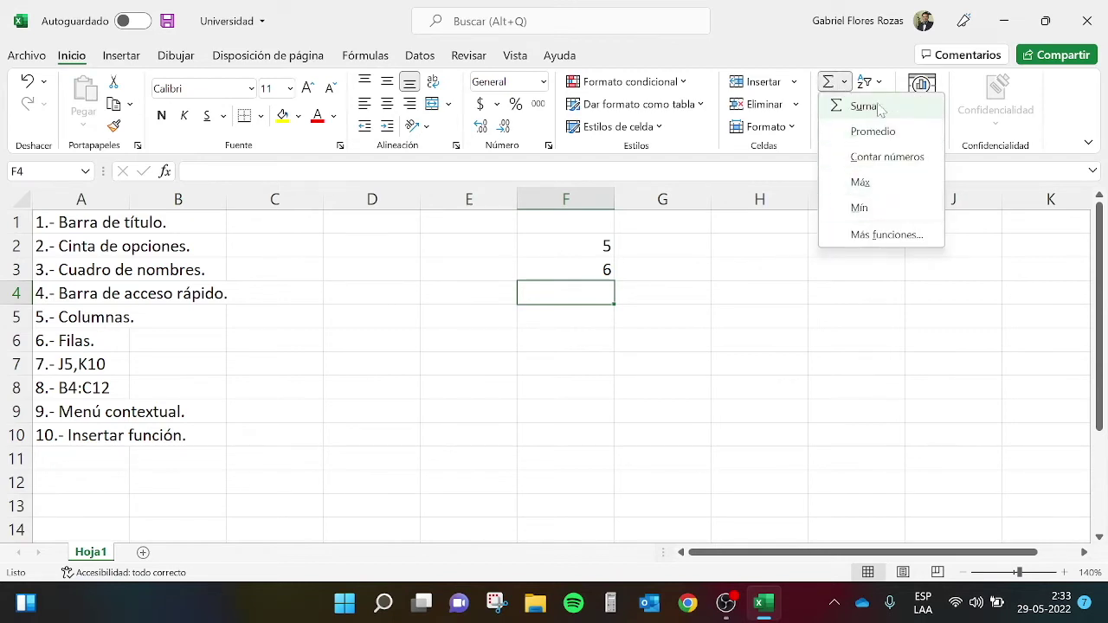
pyautogui.click(871, 112)
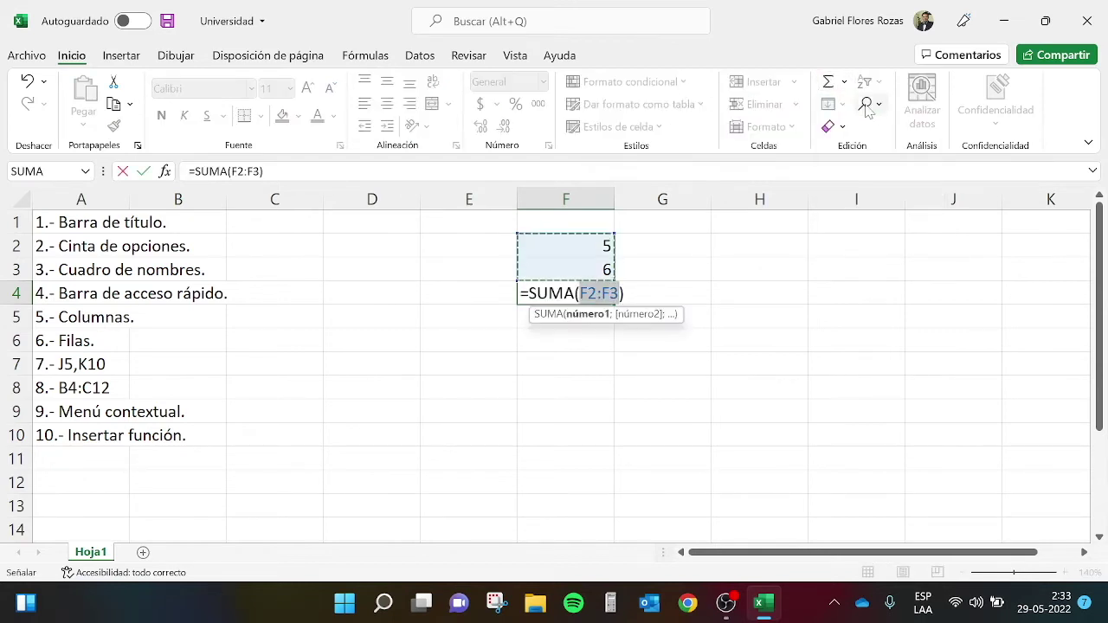
pyautogui.press('Return')
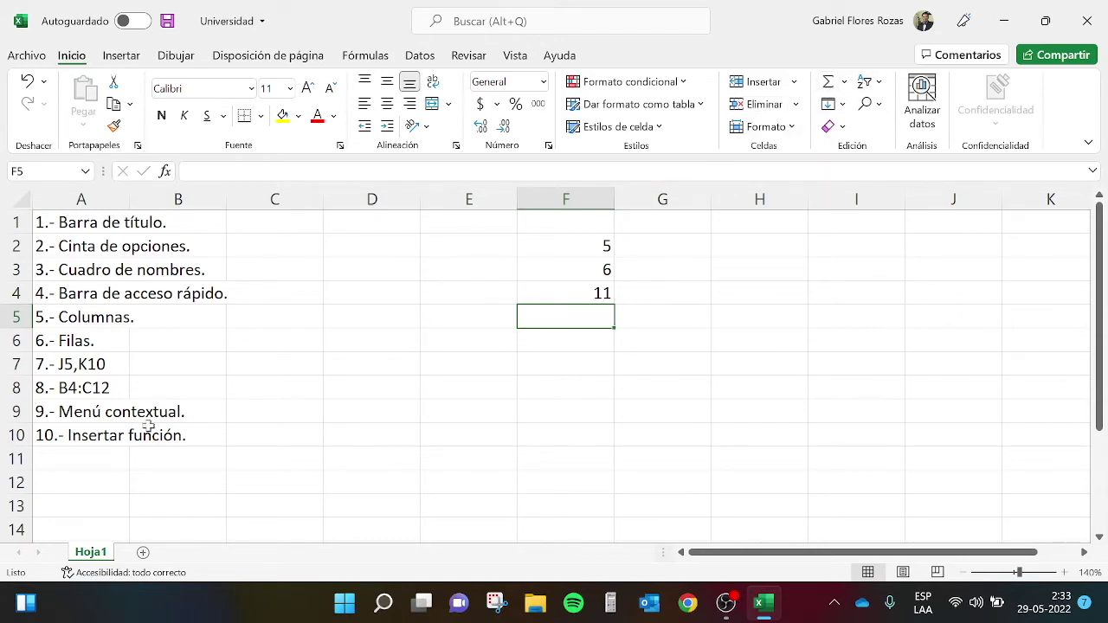
# Enter "11.- Barra de fórmulas." in cell A11 as the next list item and activate the formula bar to demonstrate it
pyautogui.click(80, 458)
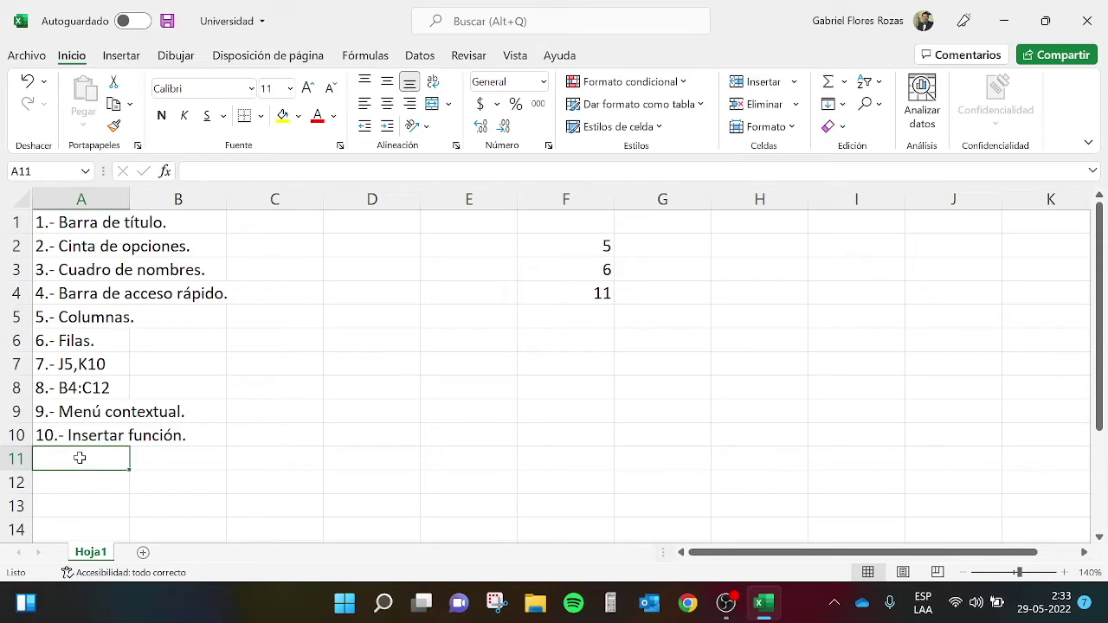
pyautogui.write('11')
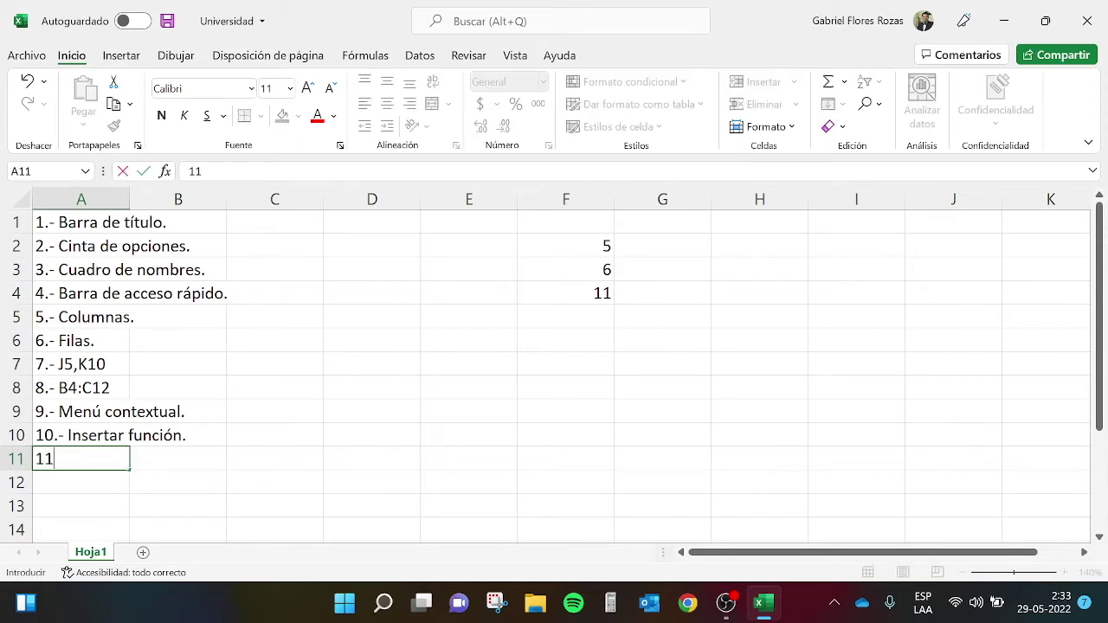
pyautogui.write('.- Barra de fórmulas.')
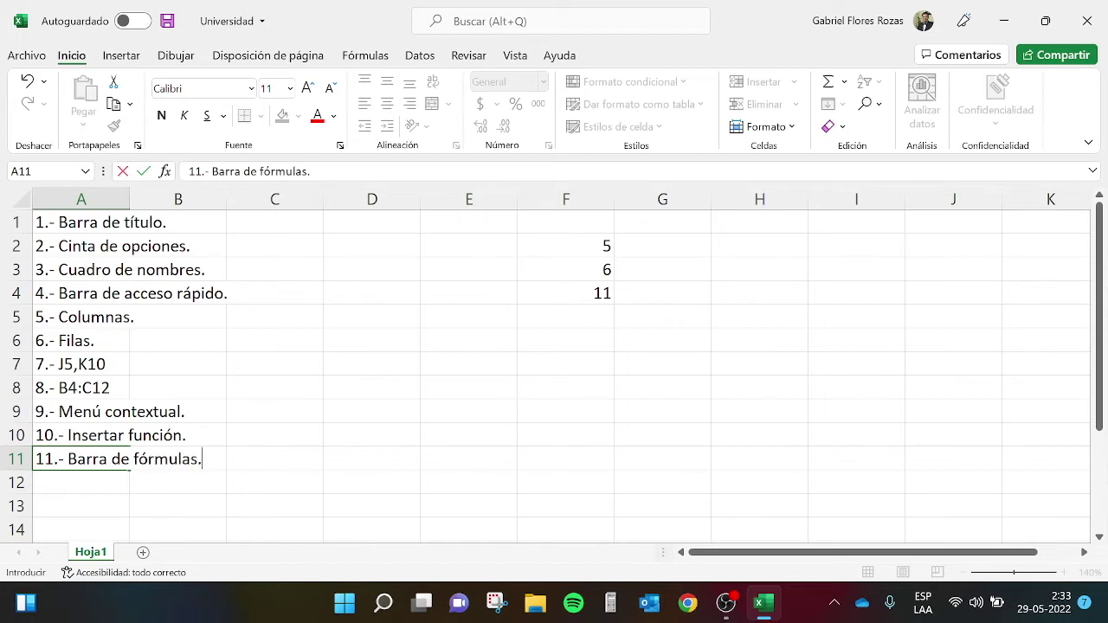
pyautogui.press('Return')
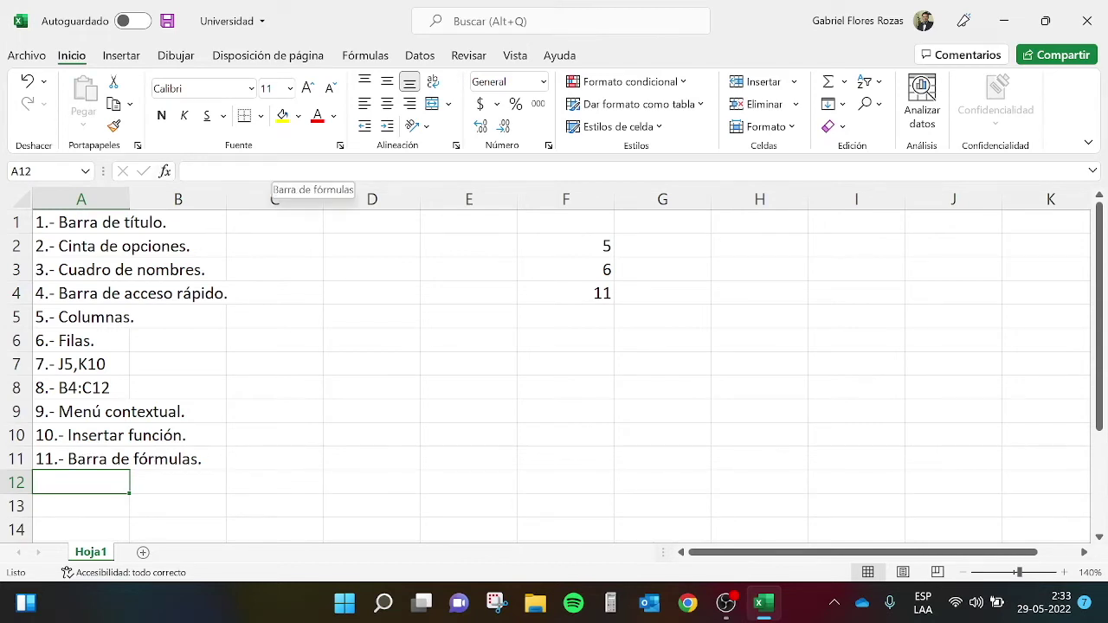
pyautogui.click(272, 171)
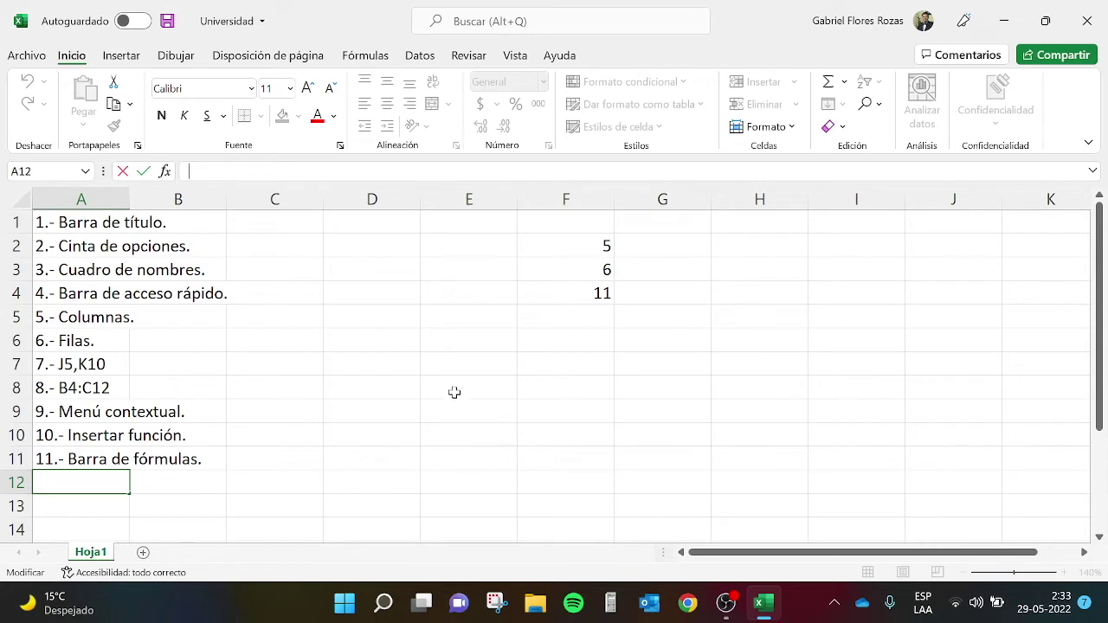
# Enter the sample values 6,0, 5,7 and 6,7 across cells E6, F6 and G6
pyautogui.click(450, 347)
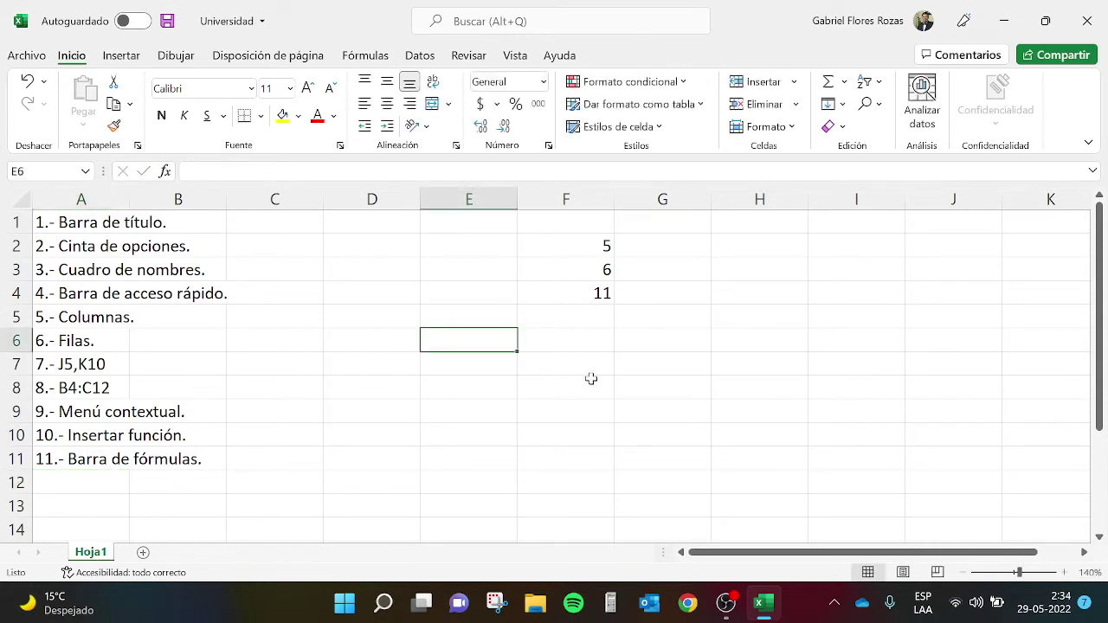
pyautogui.write('6,0')
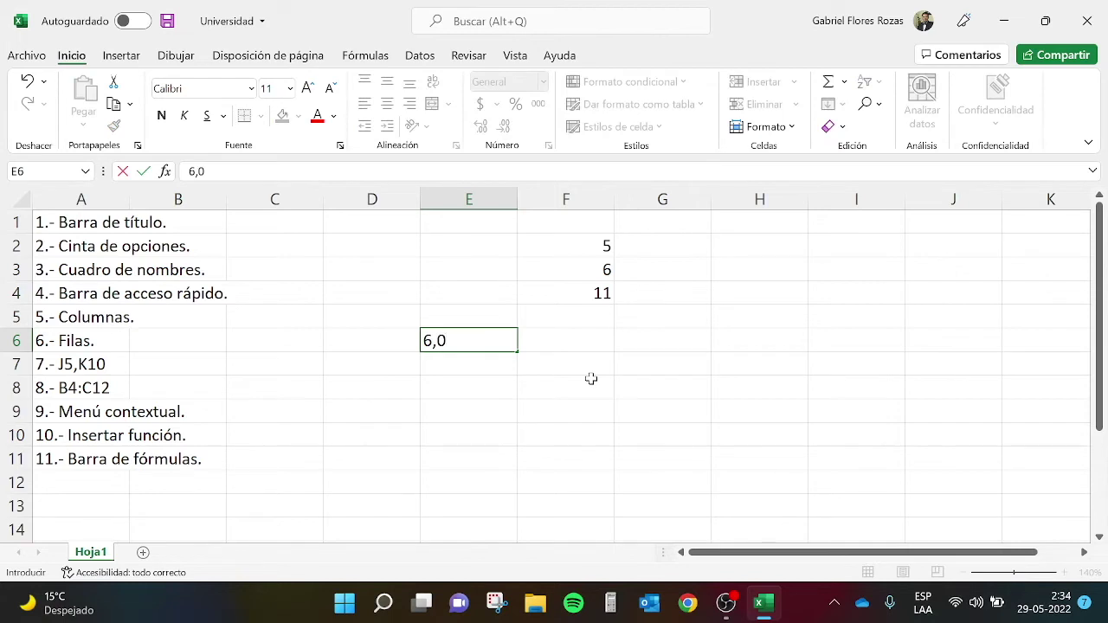
pyautogui.press('Tab')
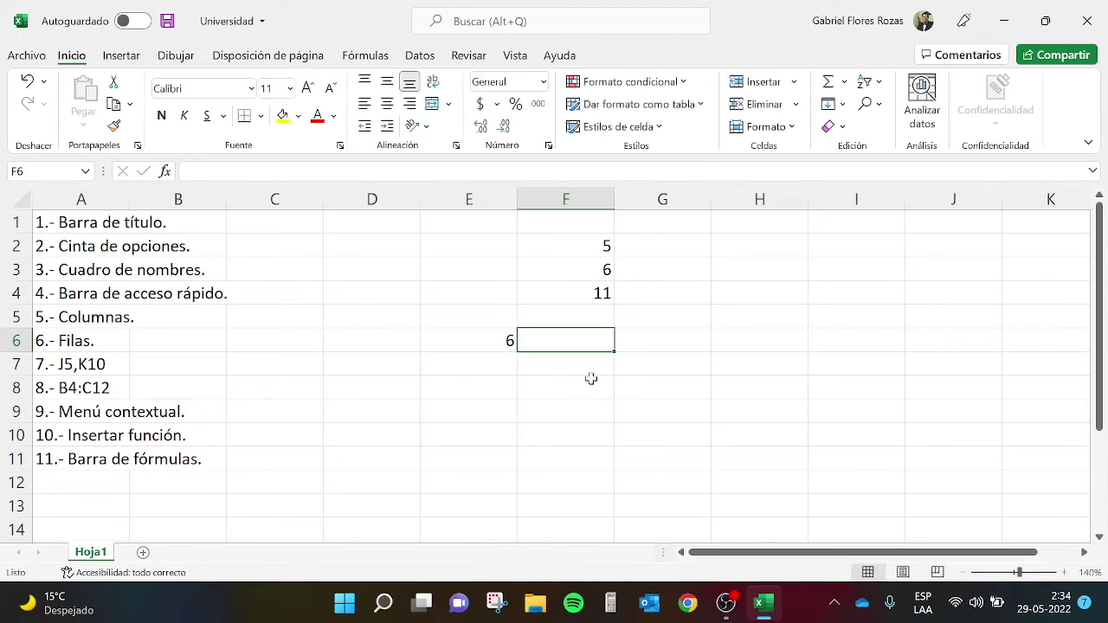
pyautogui.write('5,7')
pyautogui.press('Tab')
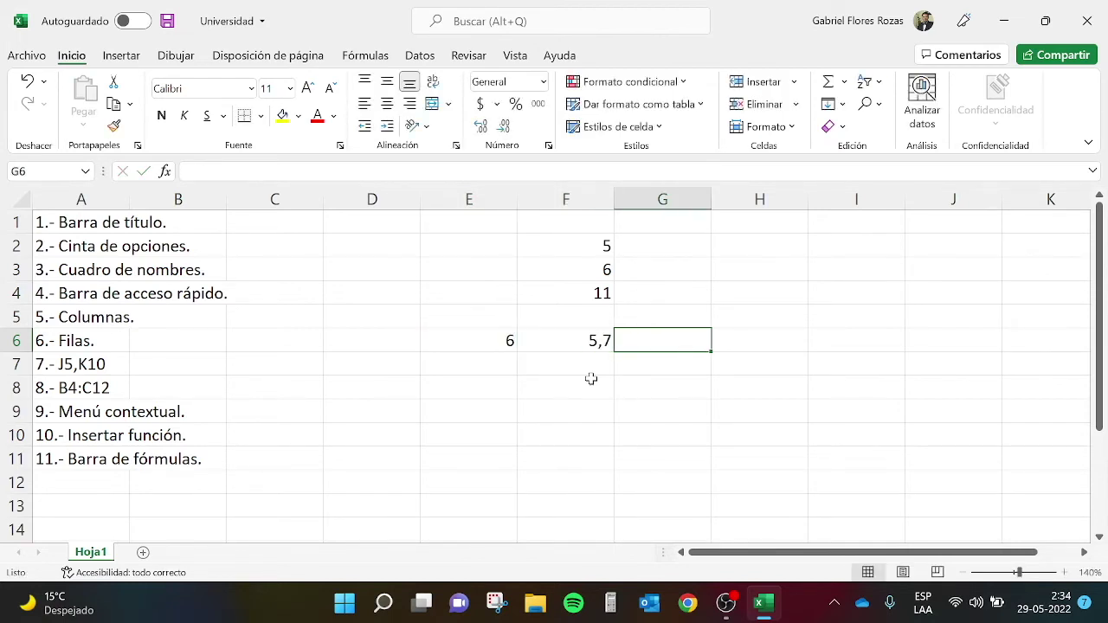
pyautogui.write('6,7')
pyautogui.press('Tab')
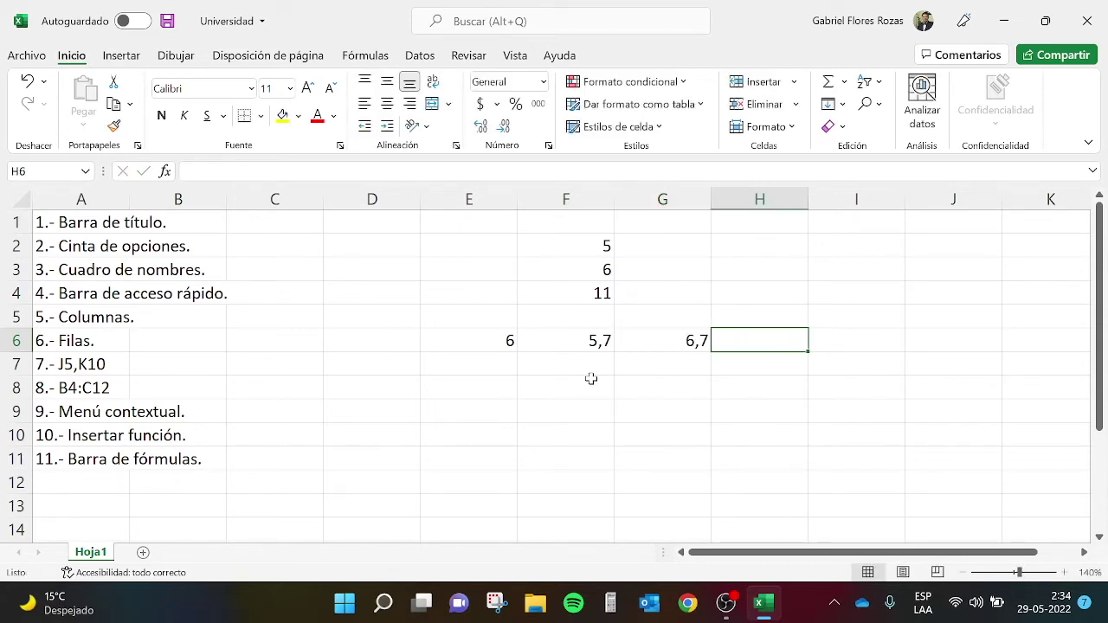
# Fill the range E6:G6 with yellow and cell H6 with standard orange
pyautogui.moveTo(487, 340); pyautogui.dragTo(656, 341)
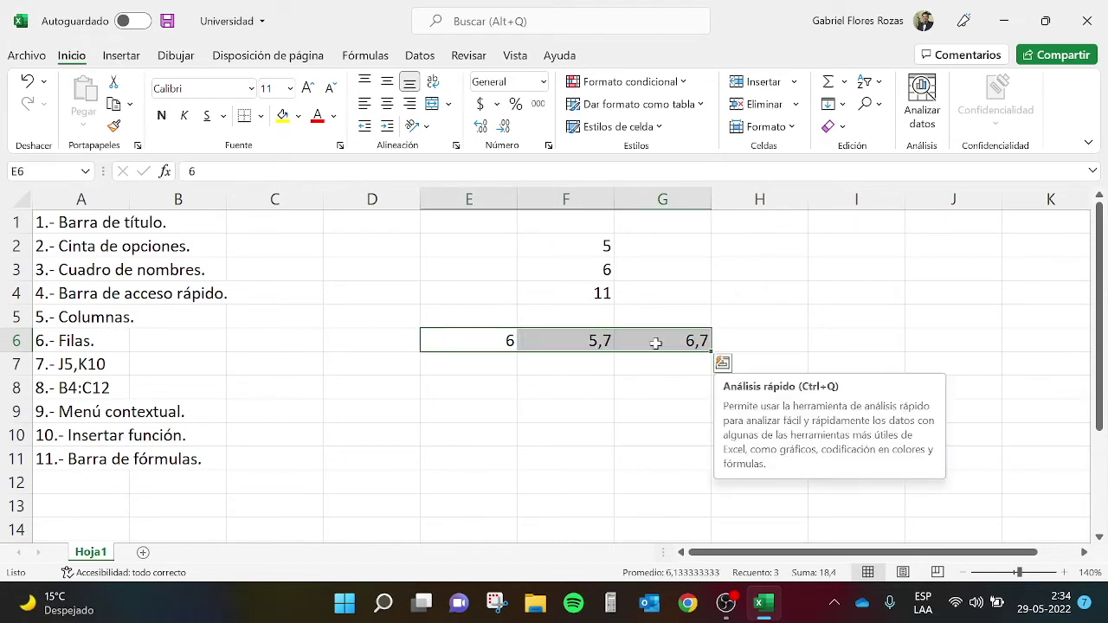
pyautogui.click(283, 118)
pyautogui.click(607, 364)
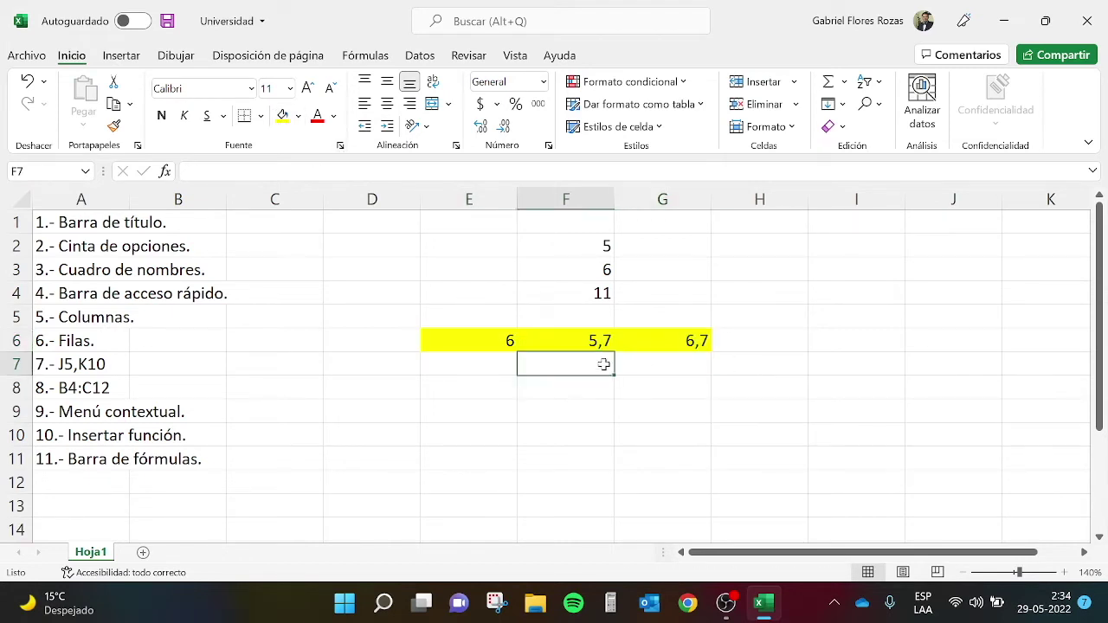
pyautogui.click(767, 343)
pyautogui.click(298, 118)
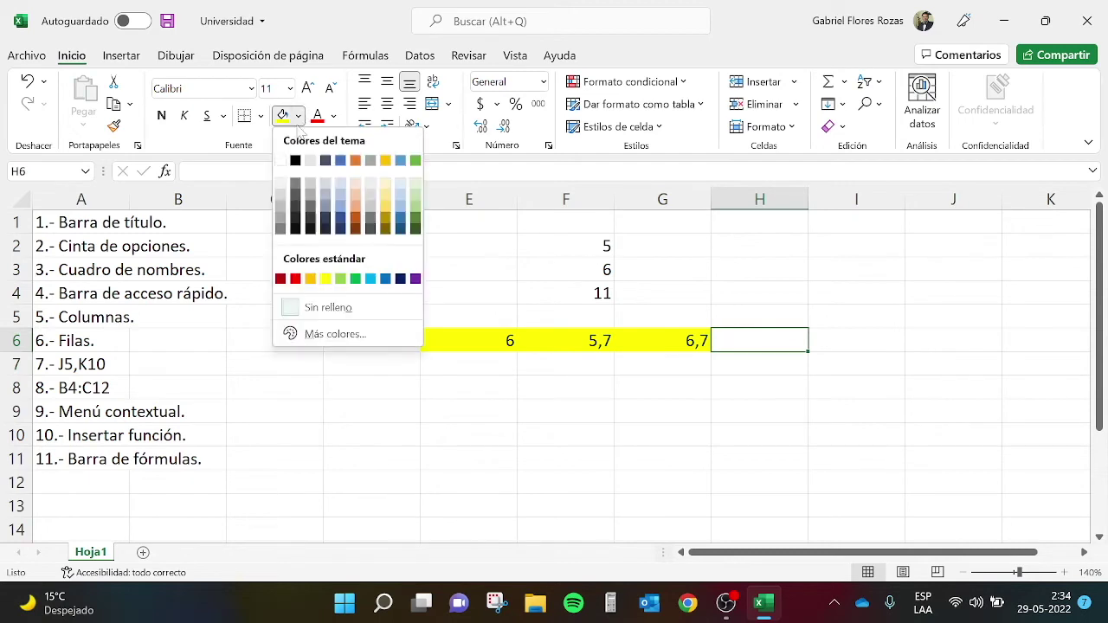
pyautogui.click(310, 278)
pyautogui.click(723, 381)
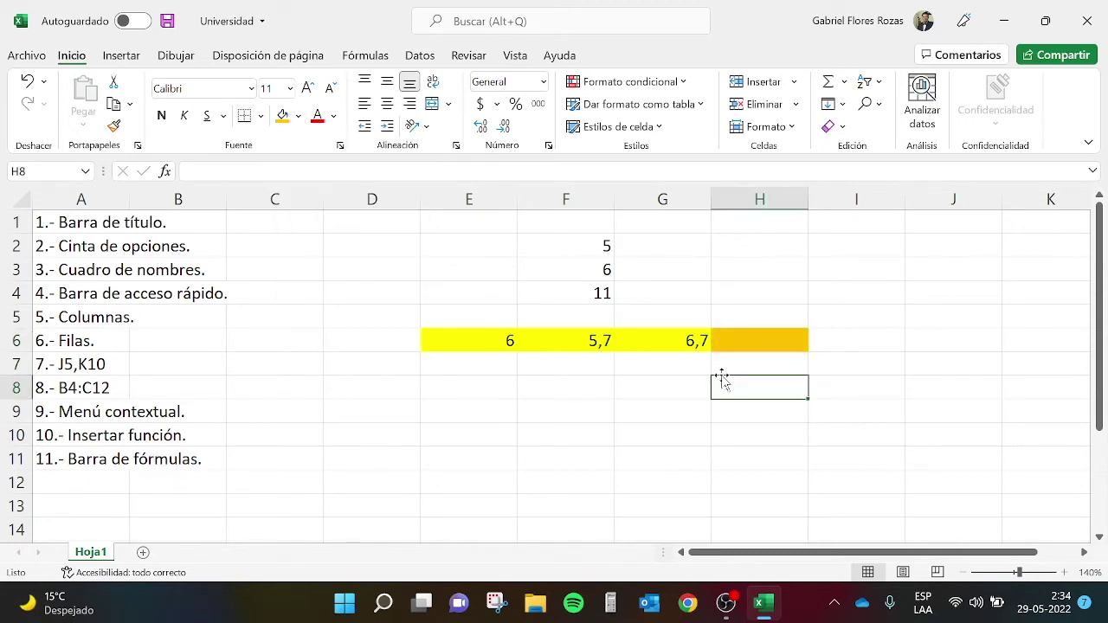
# Enter the formula =PROMEDIO(E6:G6) in cell H6 to average the three values in the row
pyautogui.click(746, 340)
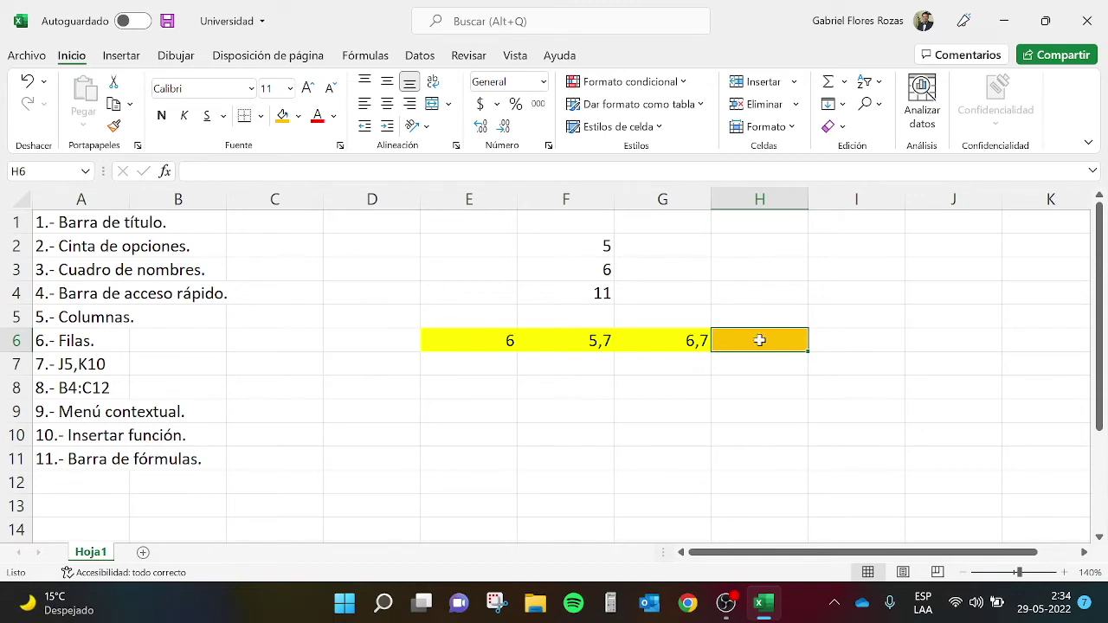
pyautogui.write('=')
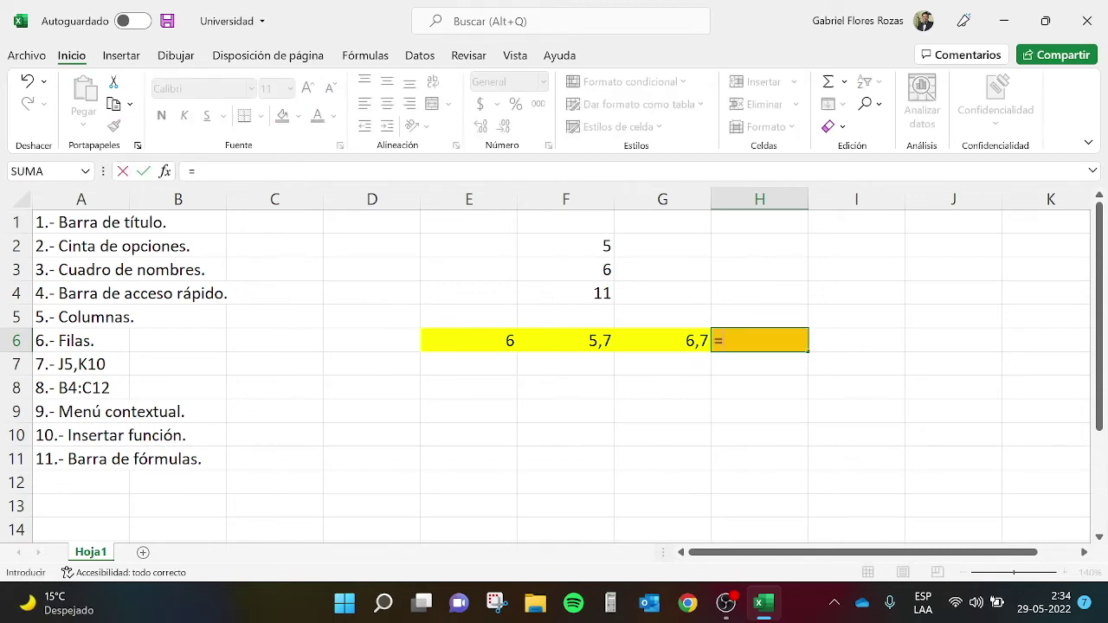
pyautogui.write('PROMEDIO')
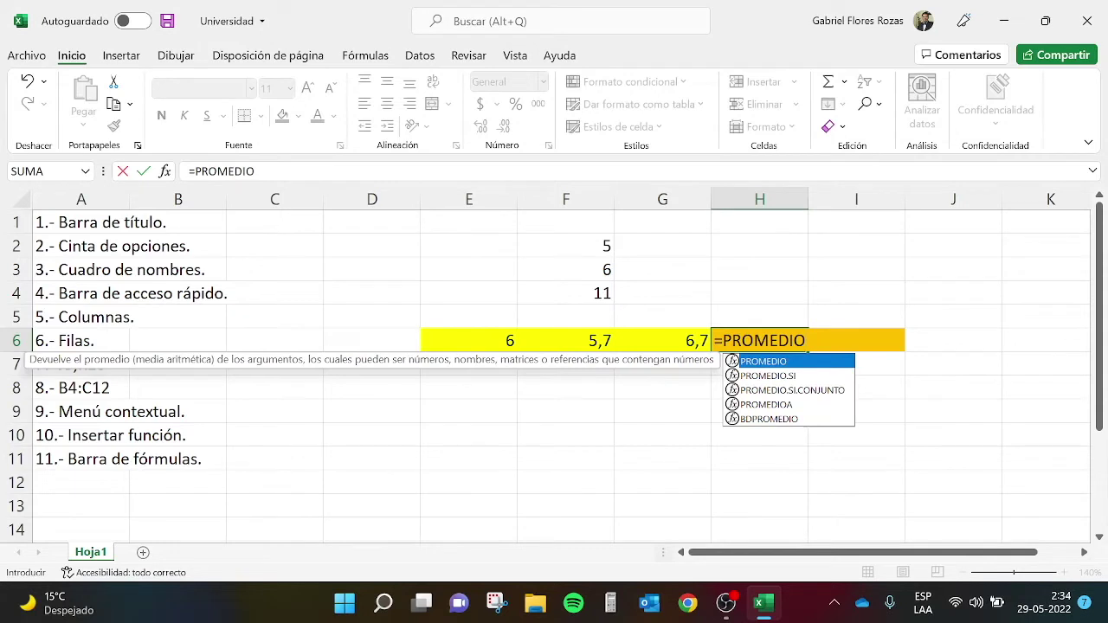
pyautogui.write('(')
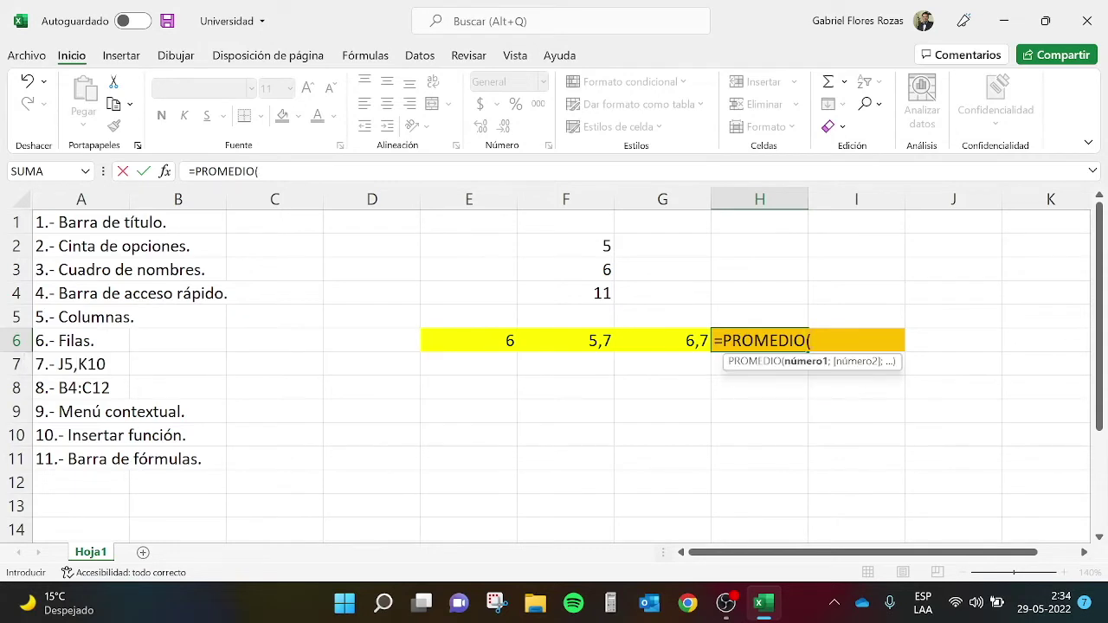
pyautogui.click(462, 341)
pyautogui.moveTo(463, 341); pyautogui.dragTo(659, 342)
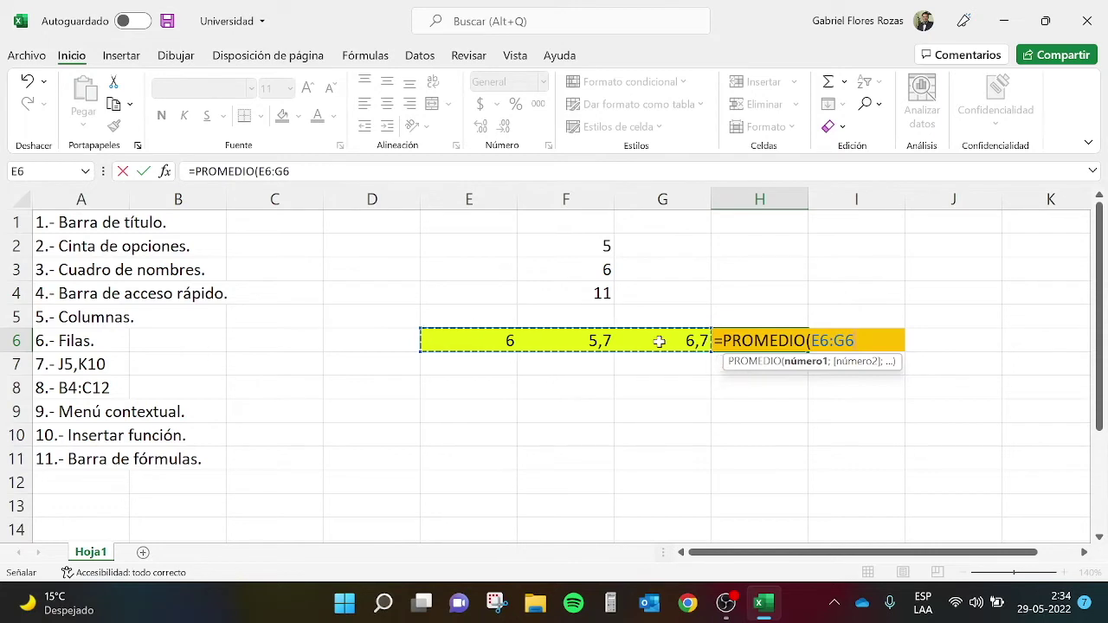
pyautogui.write(')')
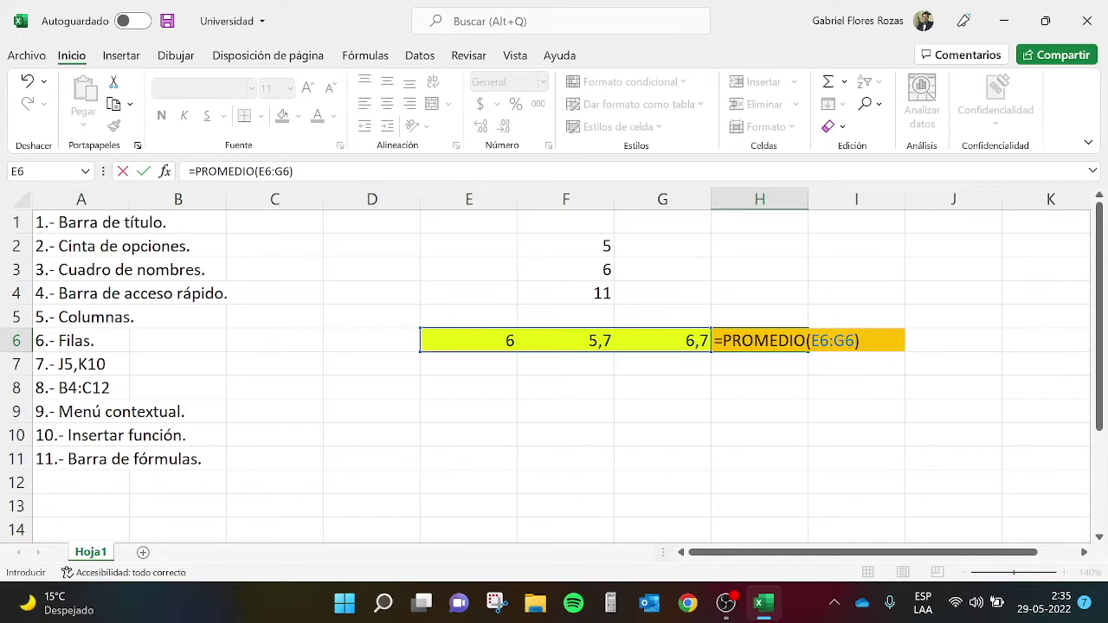
pyautogui.press('Return')
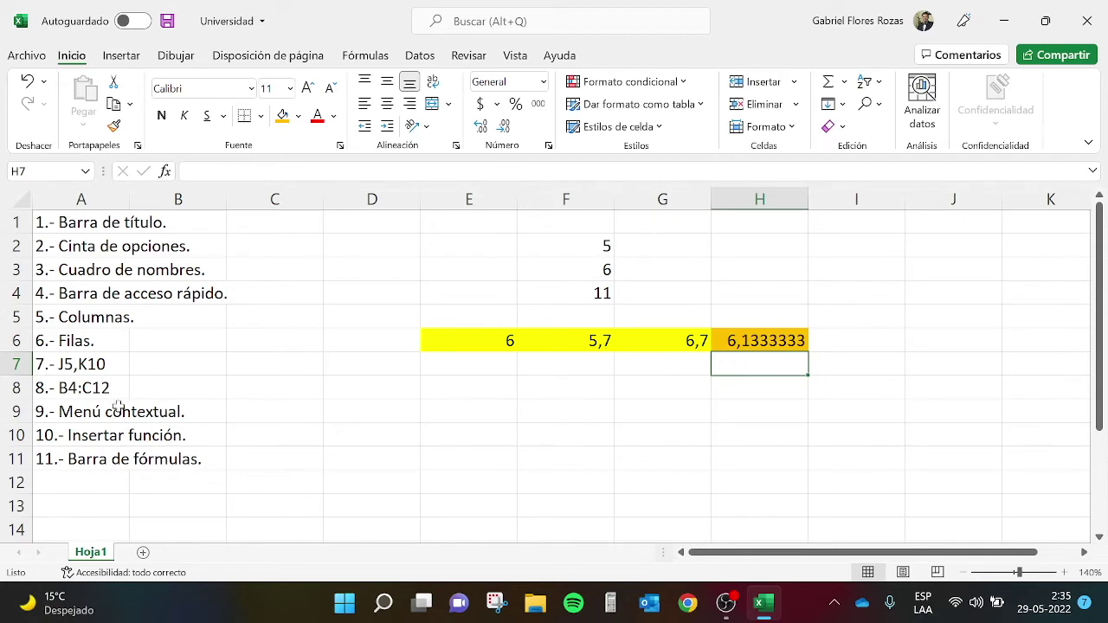
# Enter "12.- Barra de desplazamiento horizontal." in cell A12 as the next item of the list
pyautogui.click(88, 479)
pyautogui.write('12')
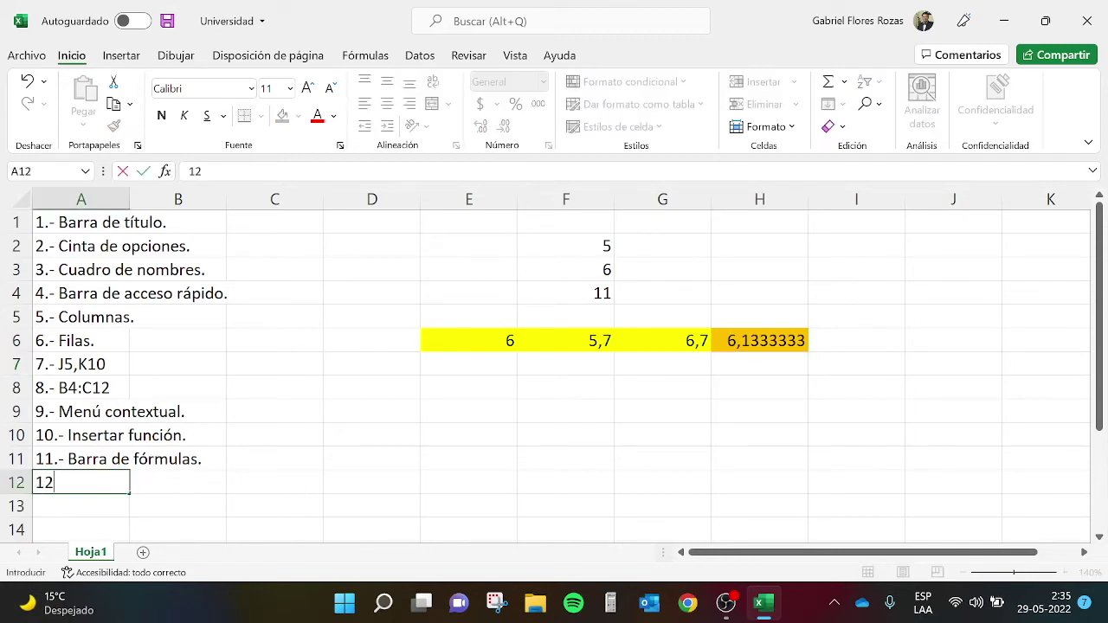
pyautogui.write('.- Barra de')
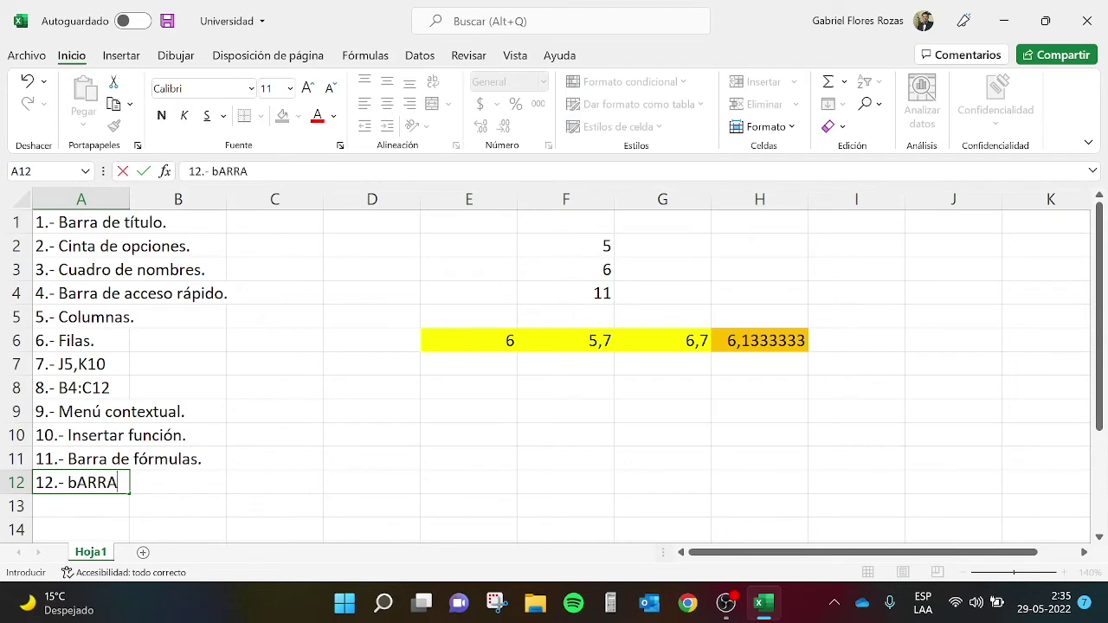
pyautogui.write(' desplaz')
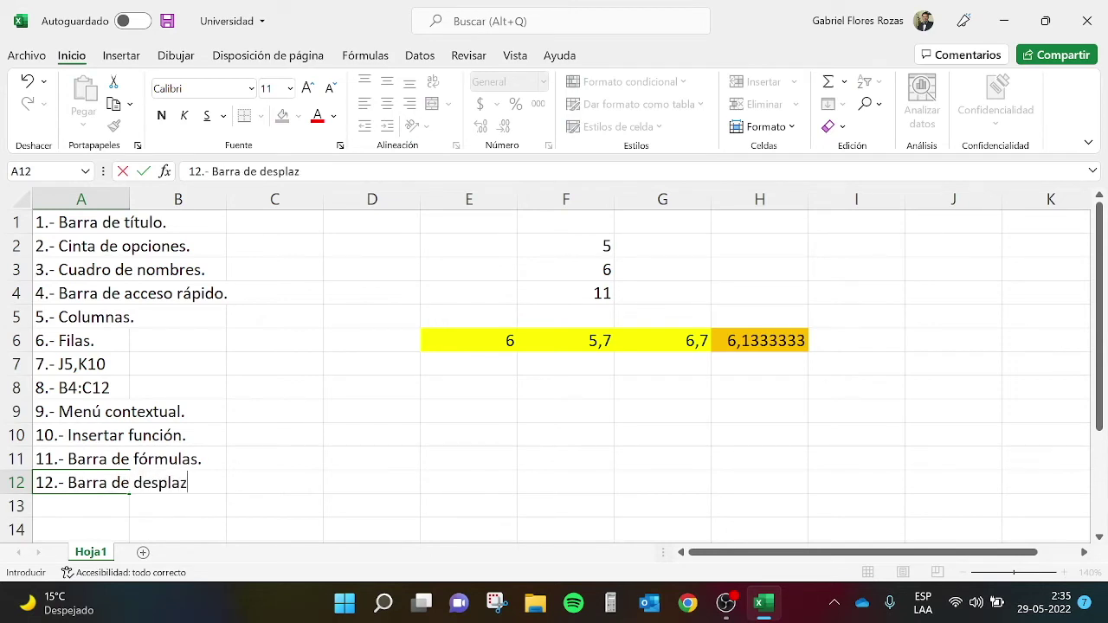
pyautogui.write('amiento horizontalk.')
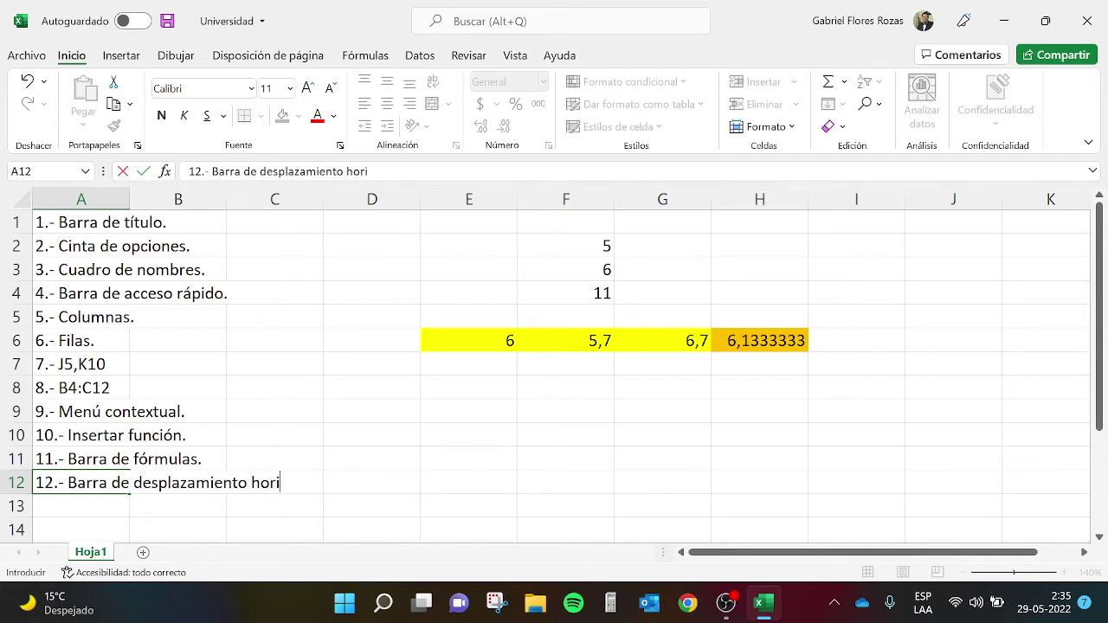
pyautogui.press('BackSpace')
pyautogui.press('BackSpace')
pyautogui.press('Return')
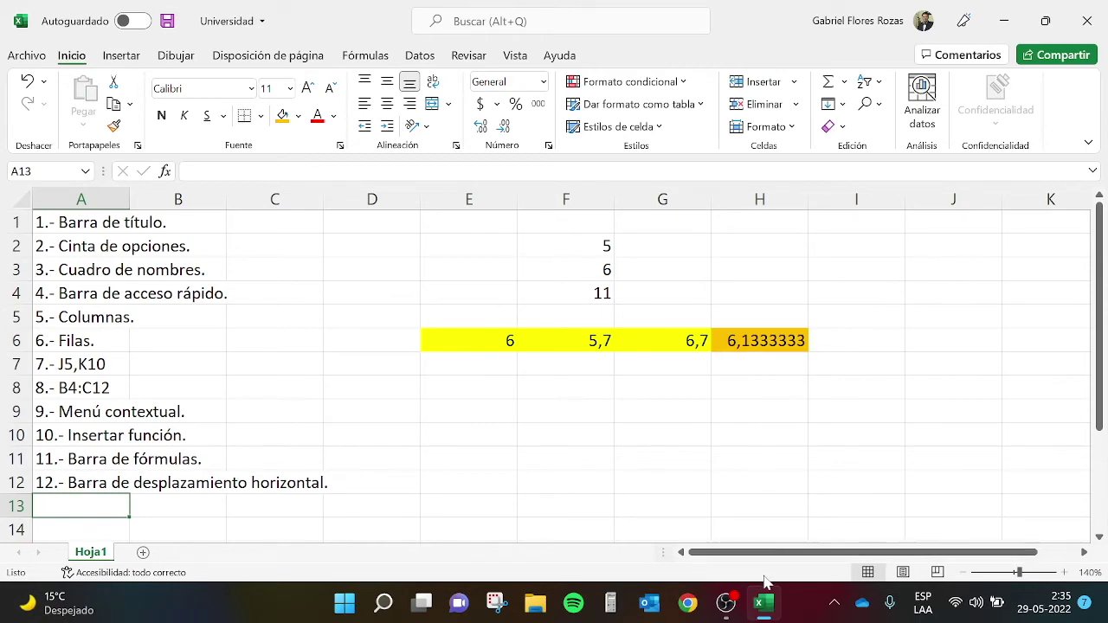
# Scroll the sheet sideways and back to column A to demonstrate the horizontal scroll bar
pyautogui.moveTo(767, 554); pyautogui.dragTo(698, 547)
pyautogui.moveTo(1084, 552); pyautogui.dragTo(1084, 553)
pyautogui.moveTo(681, 553); pyautogui.dragTo(681, 552)
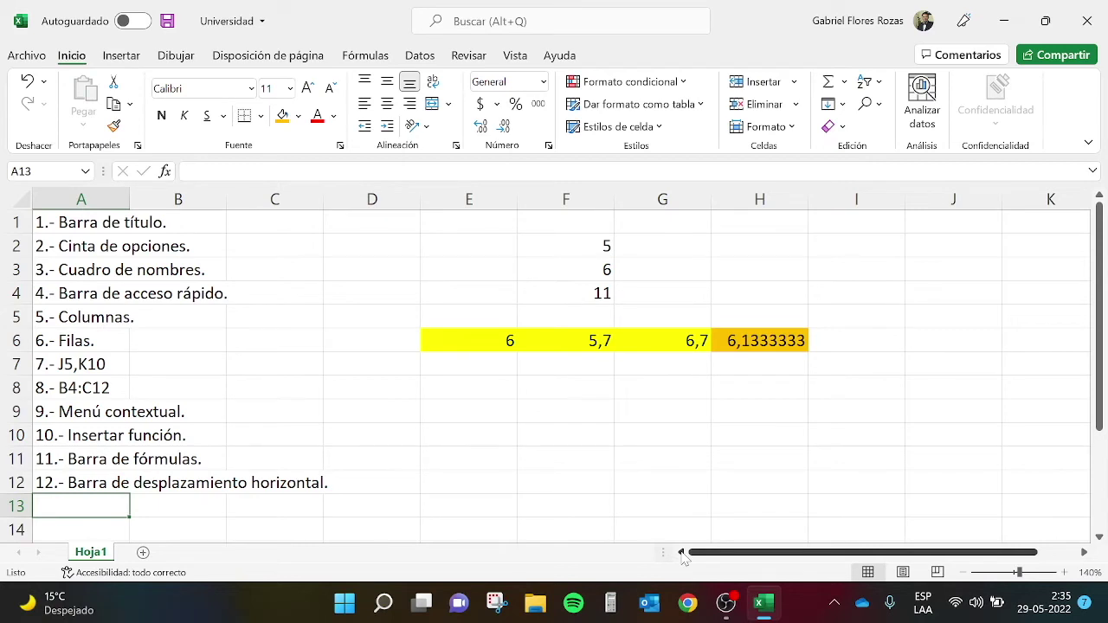
# Enter "13.- Barra de desplazamiento vertical." in cell A13 as the next item of the list
pyautogui.write('13')
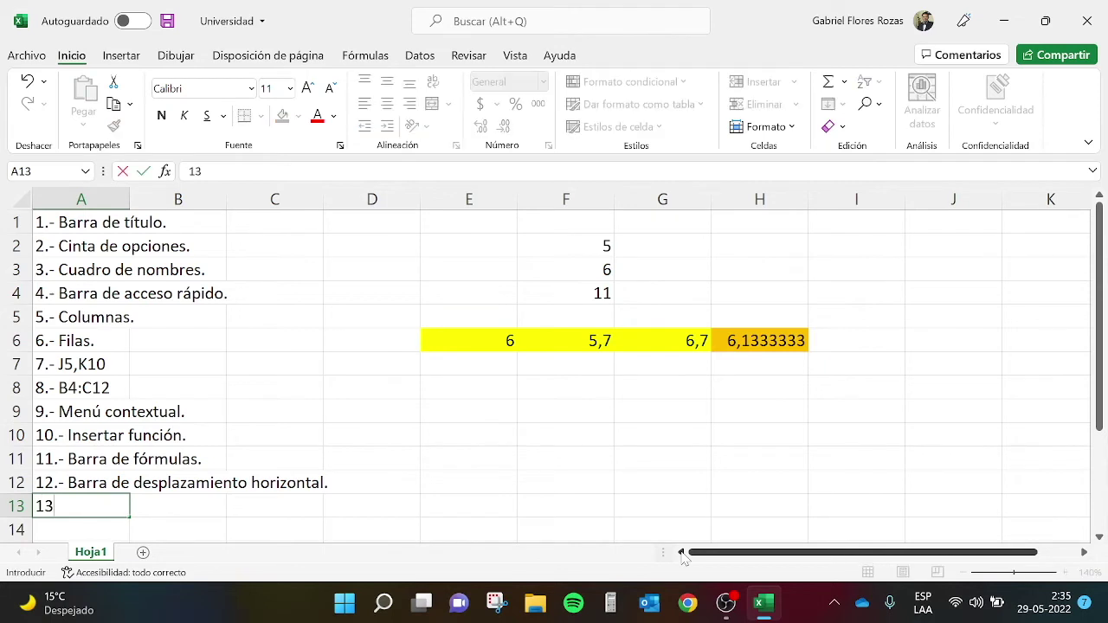
pyautogui.write('.- Barra de de')
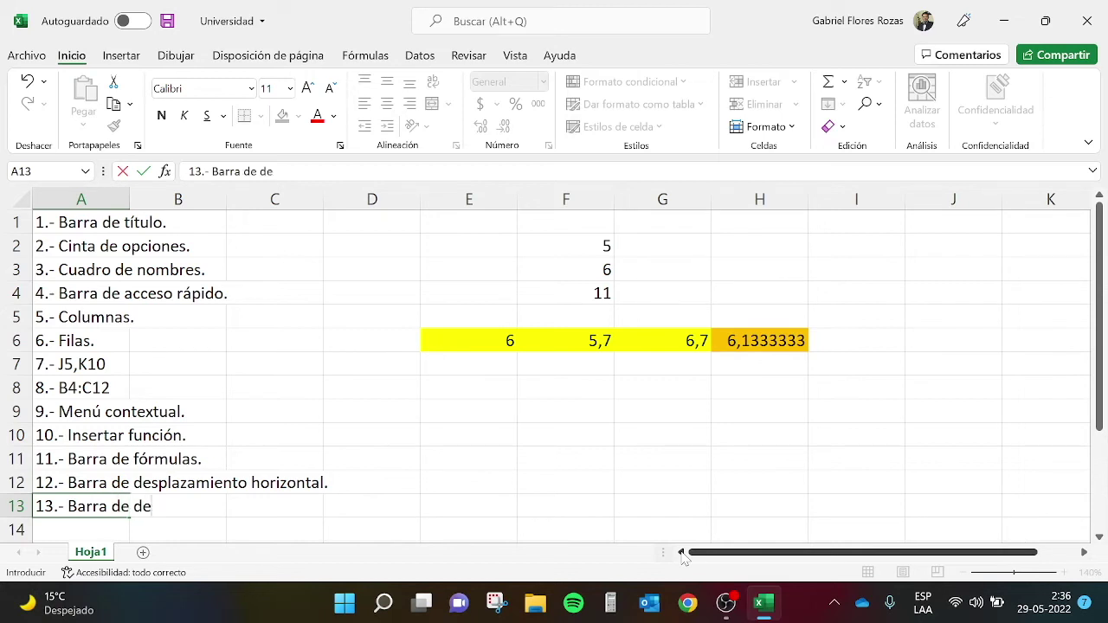
pyautogui.write('splazamiento')
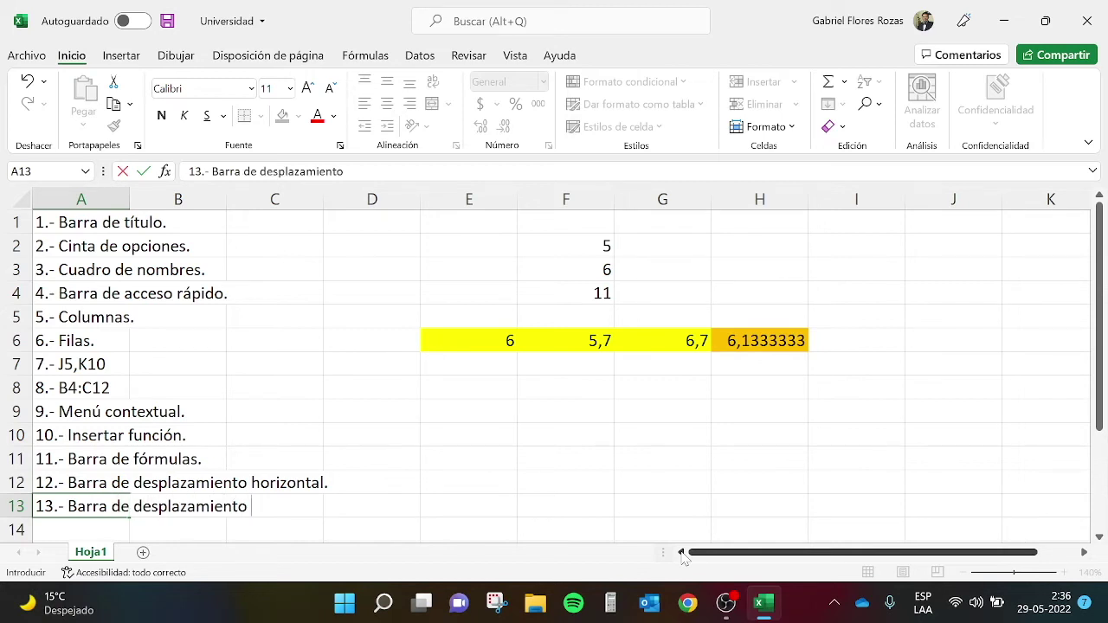
pyautogui.write(' vertical.')
pyautogui.press('Return')
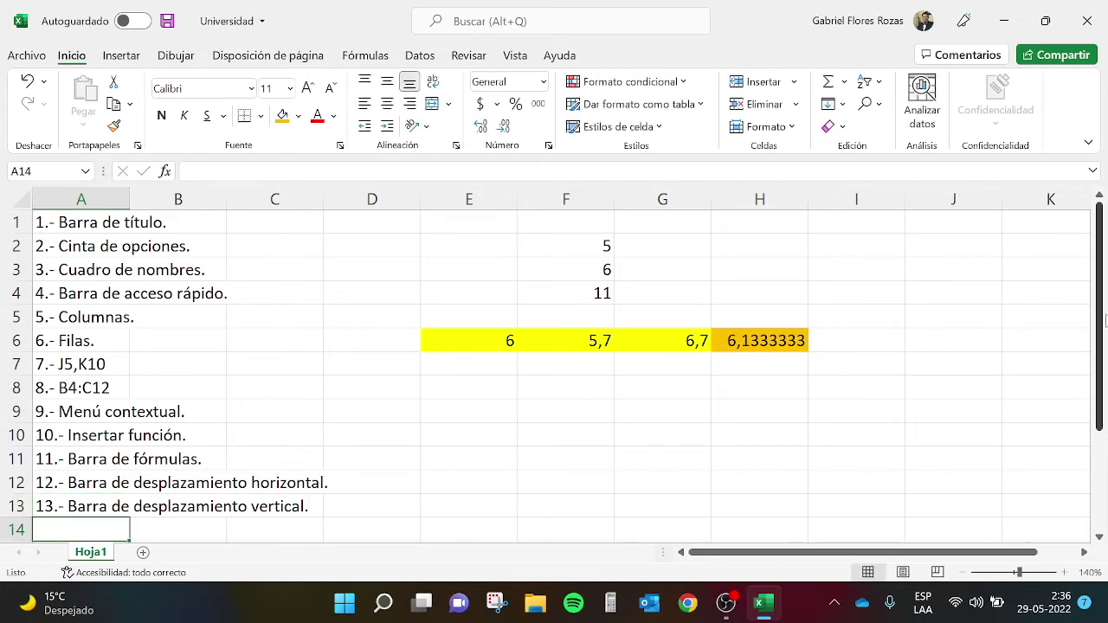
# Scroll the sheet down and back up to row 1 to demonstrate the vertical scroll bar
pyautogui.moveTo(1104, 320); pyautogui.dragTo(1104, 217)
pyautogui.click(1101, 537)
pyautogui.click(1101, 538)
pyautogui.click(1101, 538)
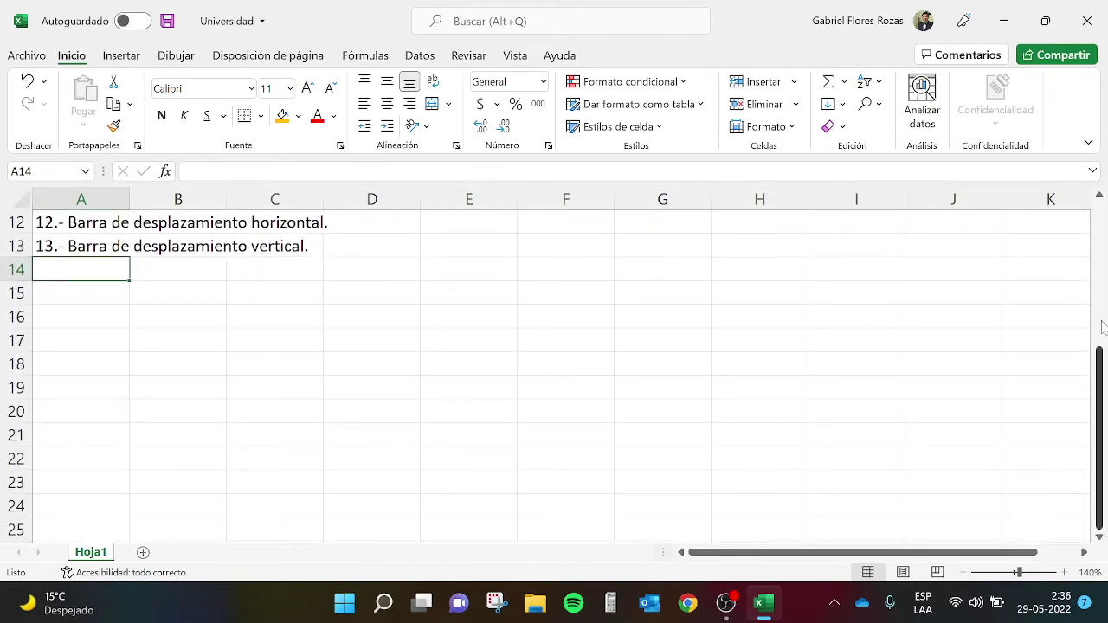
pyautogui.click(1100, 196)
pyautogui.click(1099, 196)
pyautogui.click(1099, 196)
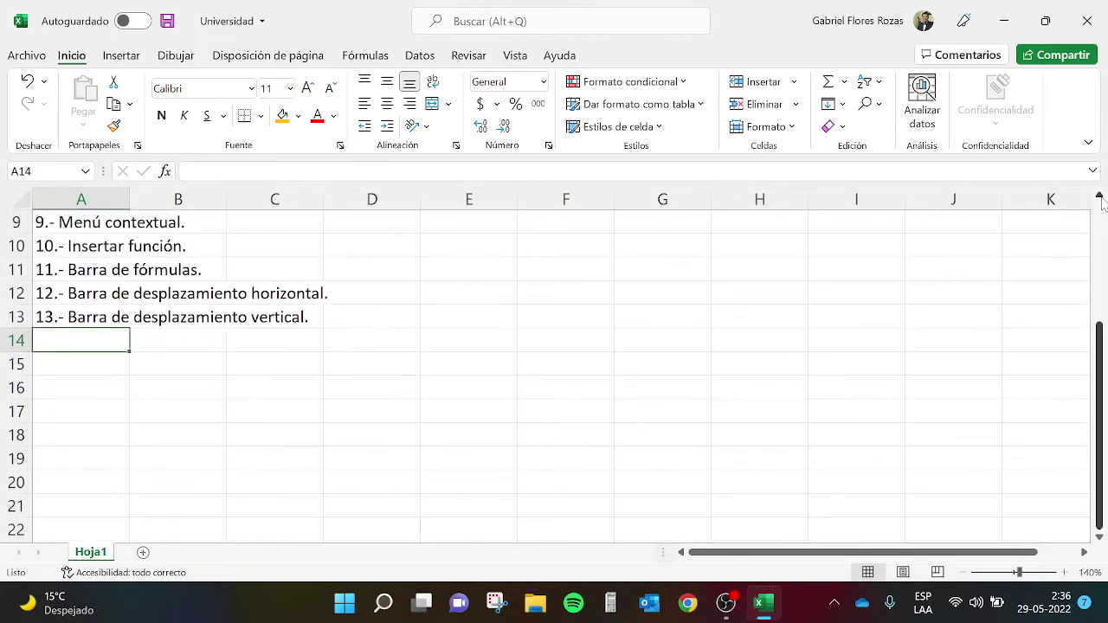
pyautogui.click(1100, 196)
pyautogui.click(1100, 195)
pyautogui.click(1100, 196)
pyautogui.click(1099, 195)
pyautogui.click(1100, 196)
pyautogui.click(1099, 196)
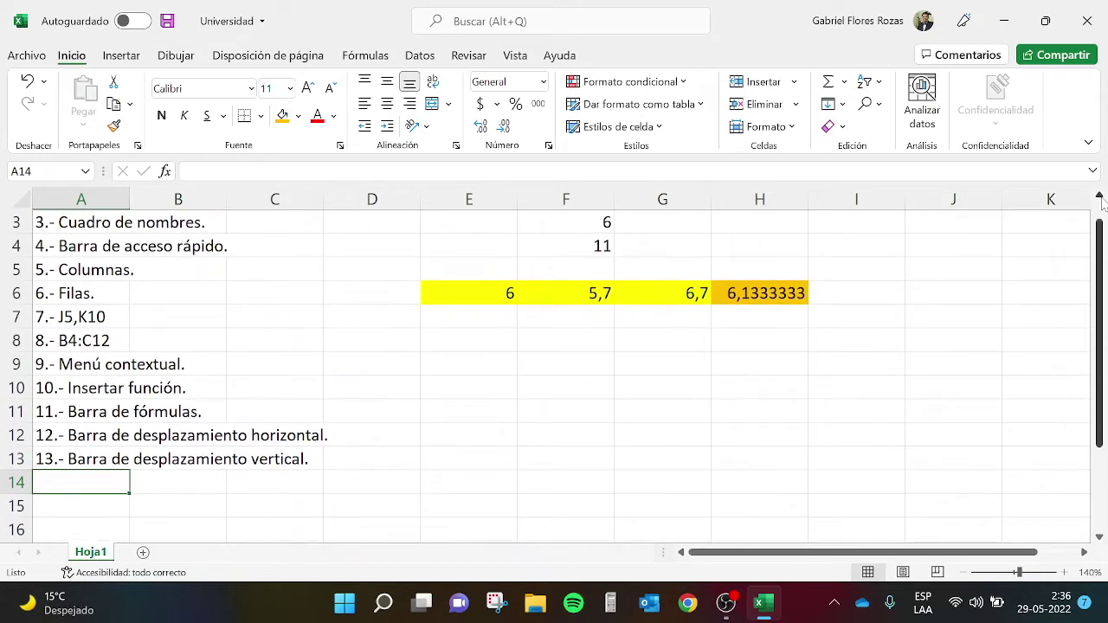
pyautogui.click(1099, 196)
pyautogui.click(1099, 196)
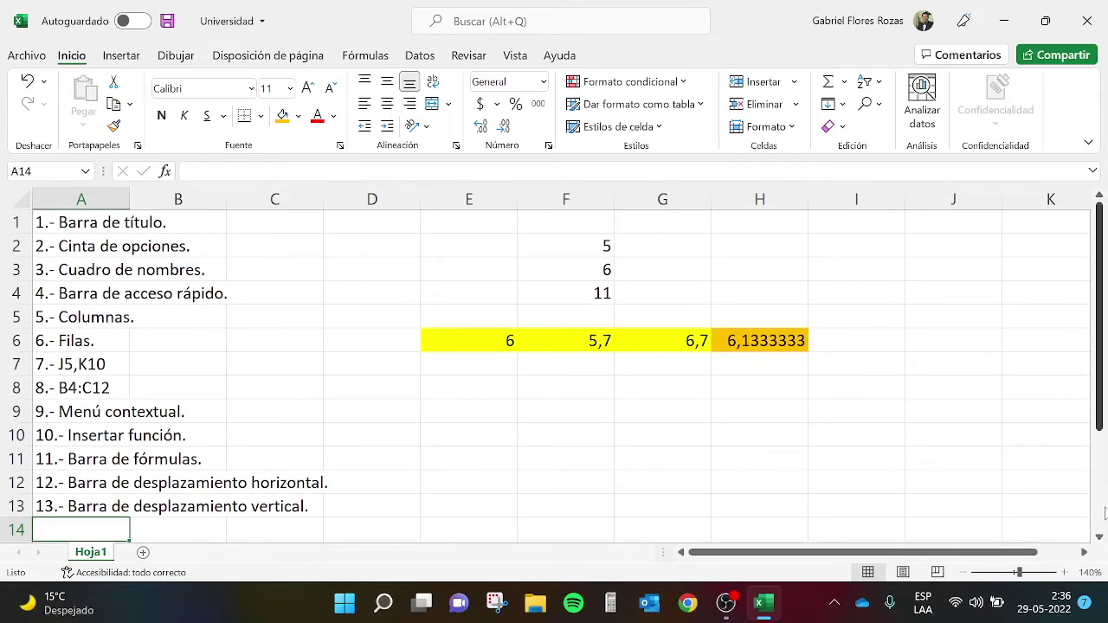
# Enter "14.- Cerrar, minimizar y restaurar." in cell A14 as the next item of the list
pyautogui.click(1100, 536)
pyautogui.click(1100, 537)
pyautogui.click(1100, 537)
pyautogui.click(1099, 536)
pyautogui.write('14.-')
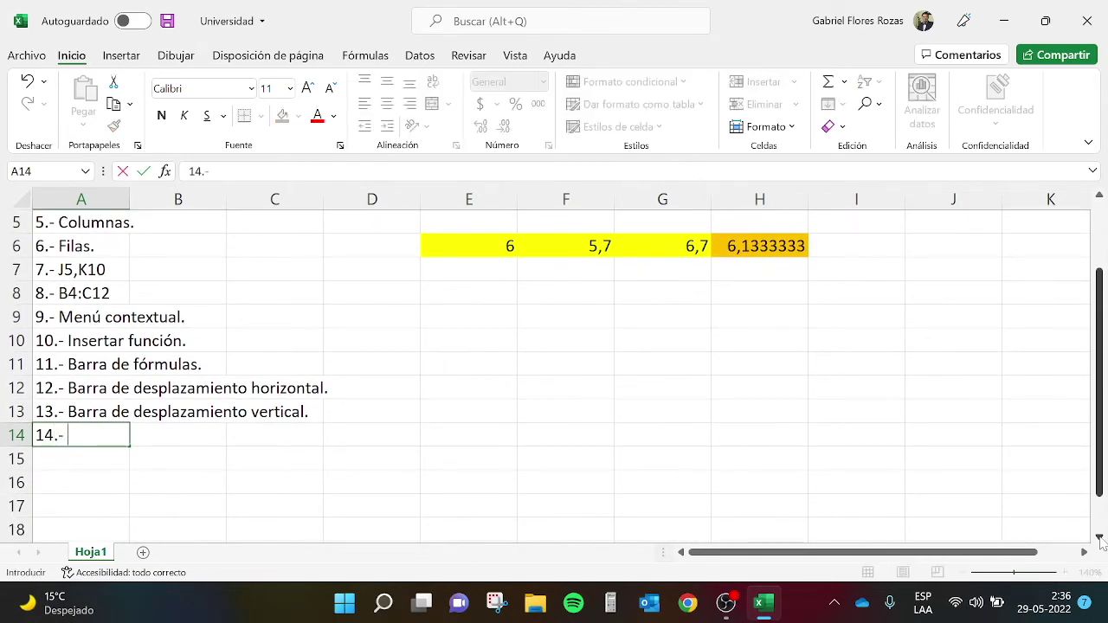
pyautogui.write(' Cerrar, mini')
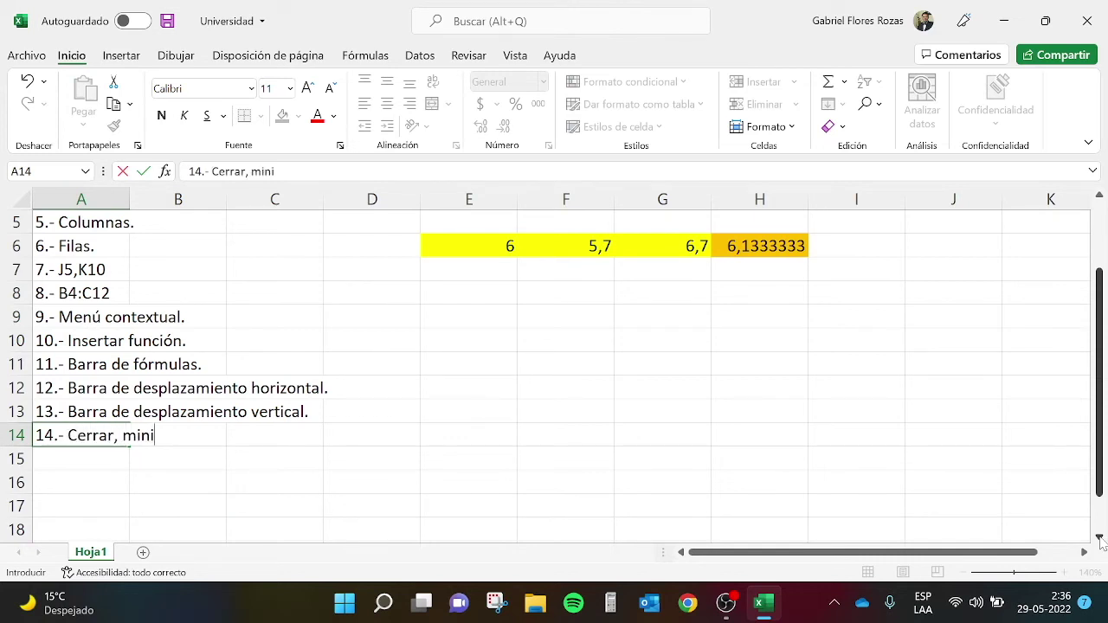
pyautogui.write('mizar y restaurar.')
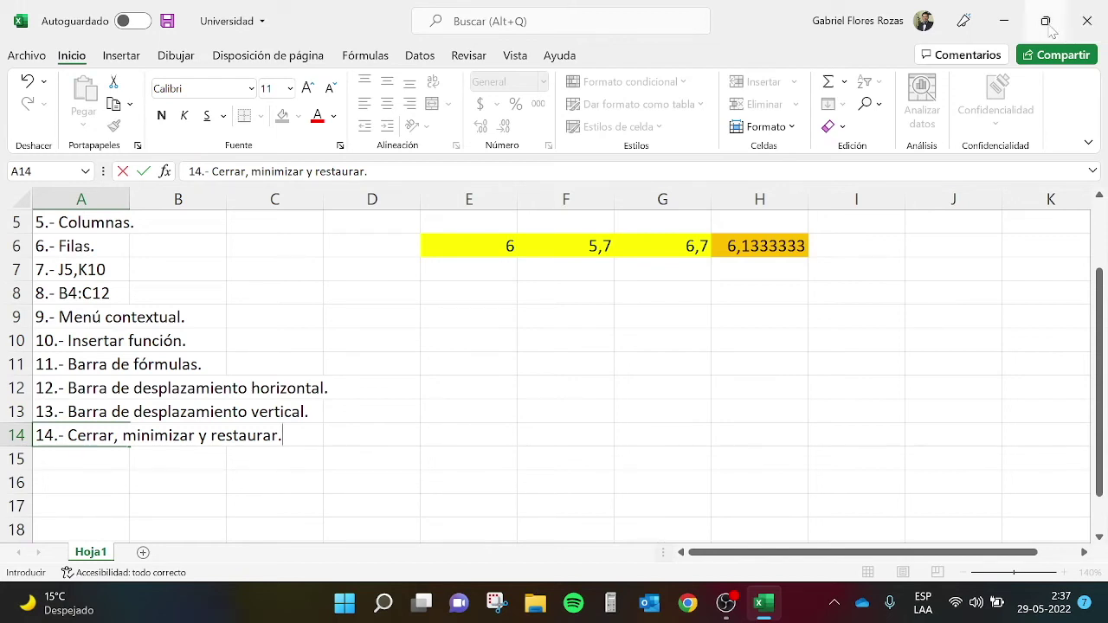
# Restore the Excel window to a smaller size, narrow it and move it beside the uncovered desktop icons
pyautogui.moveTo(1046, 29)
pyautogui.click(1046, 24)
pyautogui.moveTo(1097, 227); pyautogui.dragTo(718, 227)
pyautogui.moveTo(305, 22); pyautogui.dragTo(694, 27)
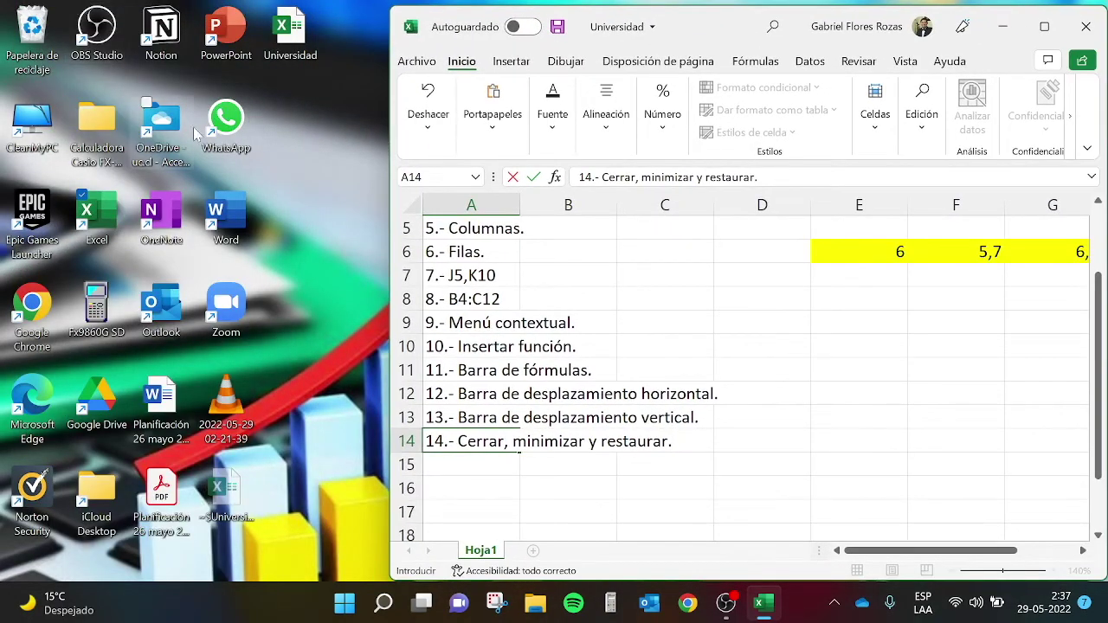
pyautogui.moveTo(759, 10)
pyautogui.mouseDown()
pyautogui.moveTo(779, 13)
pyautogui.moveTo(755, 9)
pyautogui.mouseUp()
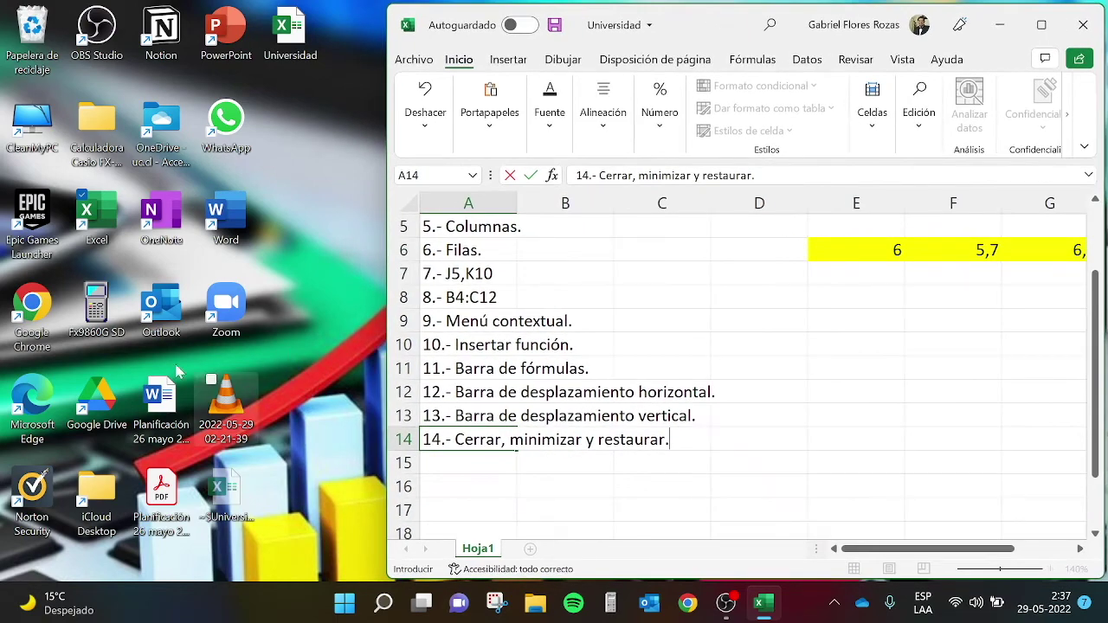
# Open the Fx9860G SD calculator emulator from the desktop and arrange it in an equal split beside the Excel window
pyautogui.doubleClick(99, 307)
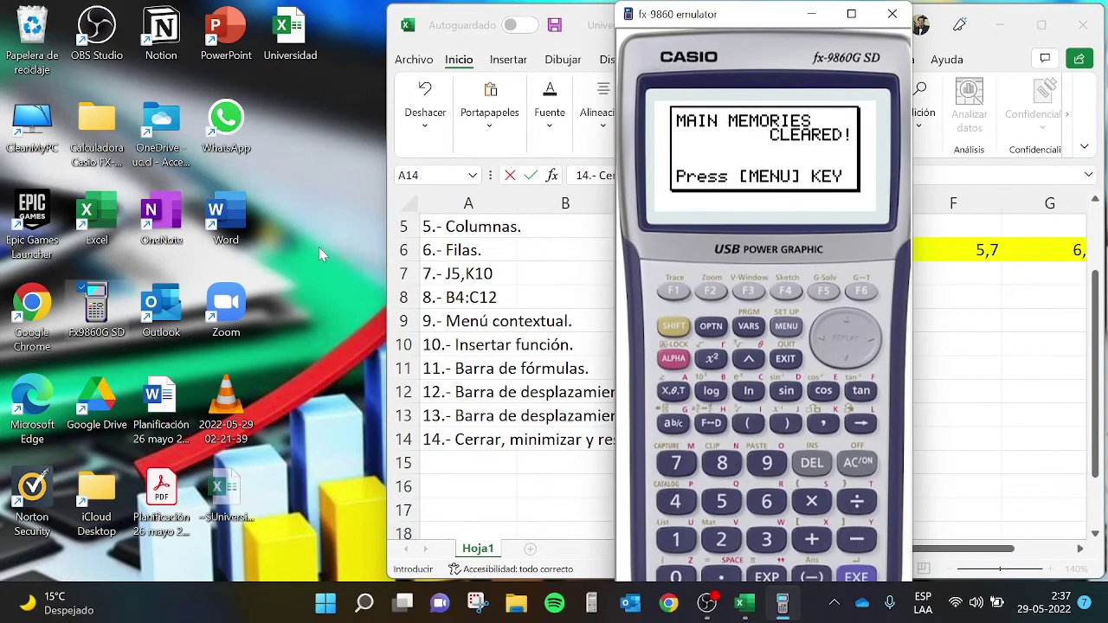
pyautogui.moveTo(762, 12); pyautogui.dragTo(217, 20)
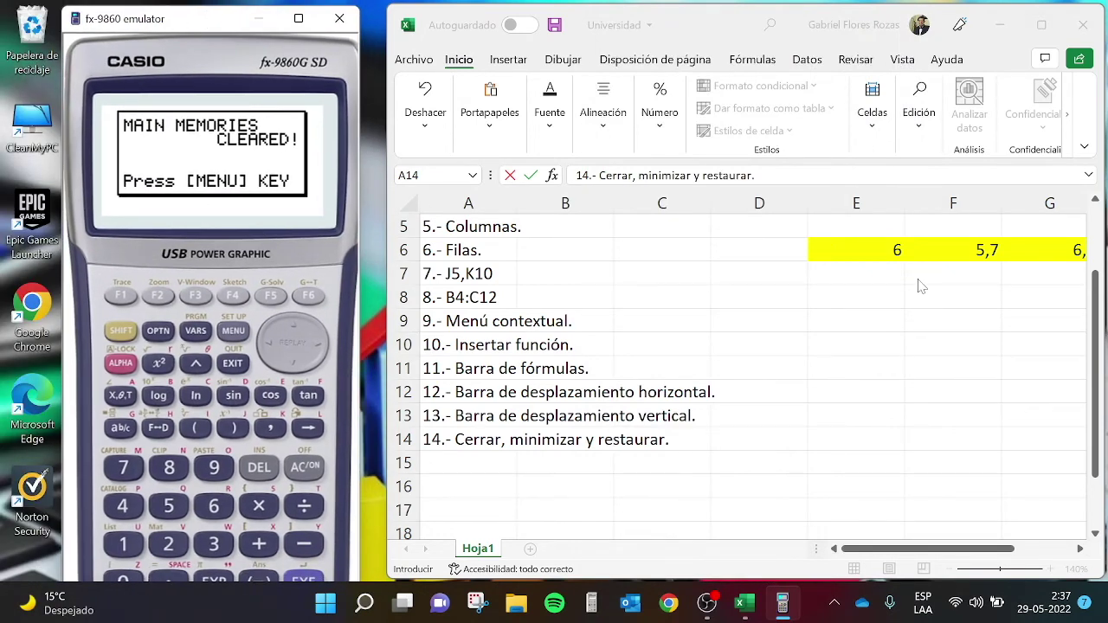
pyautogui.moveTo(1042, 29)
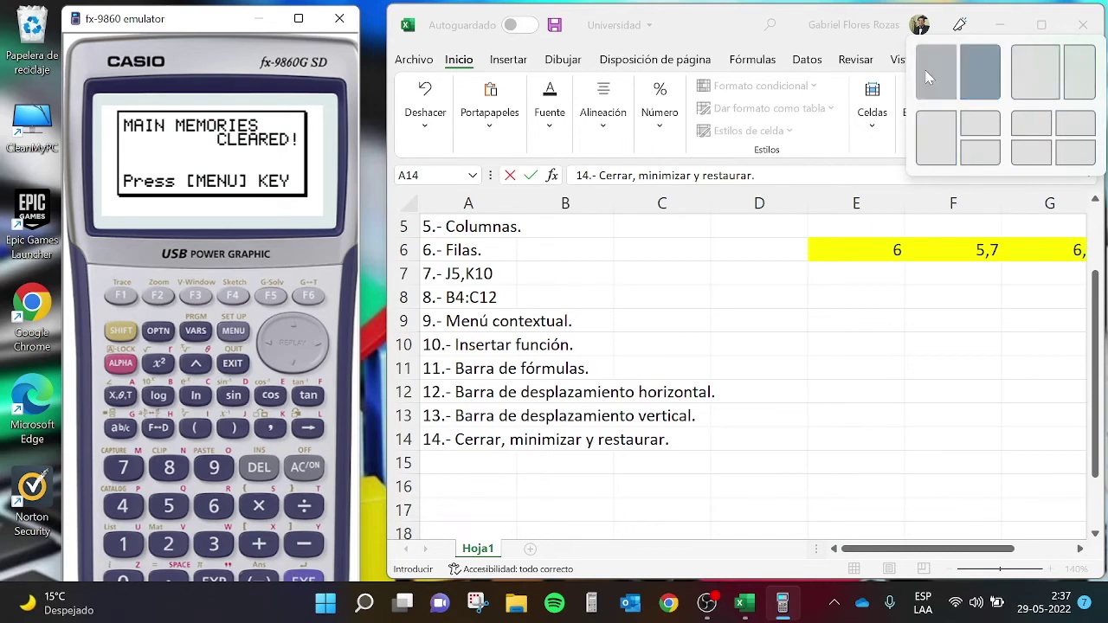
pyautogui.click(971, 71)
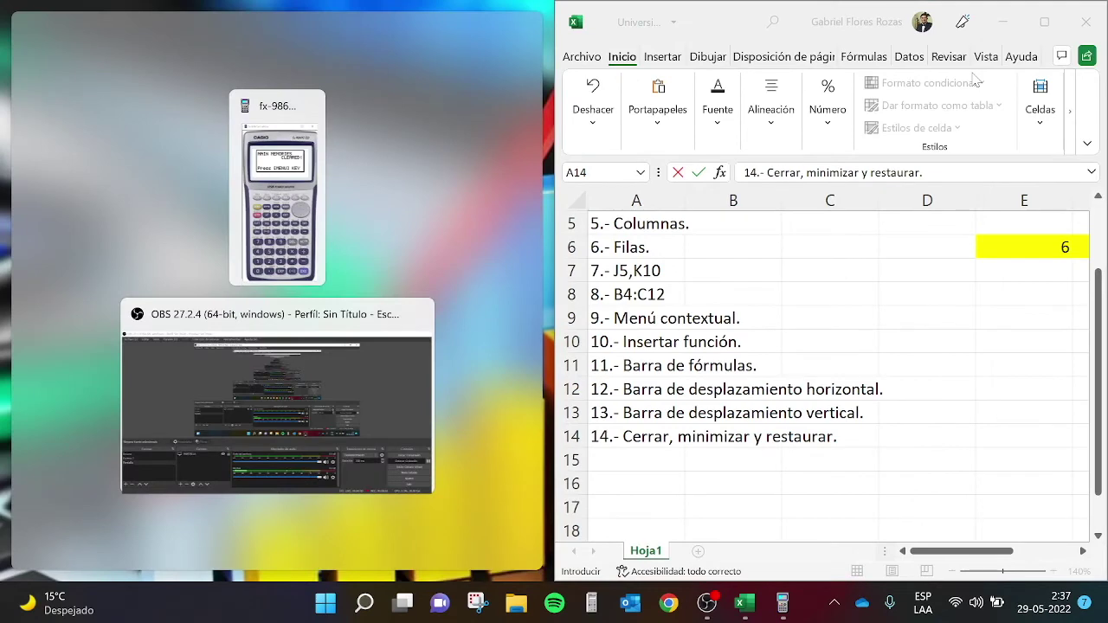
pyautogui.click(289, 195)
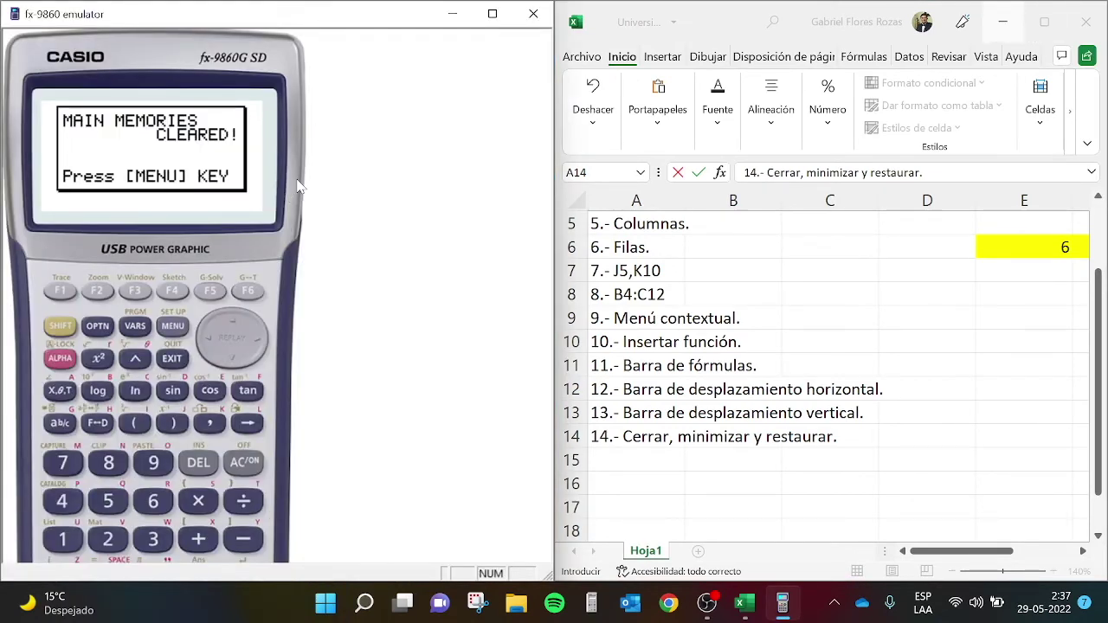
# Close the calculator emulator and maximize the Excel window
pyautogui.click(532, 17)
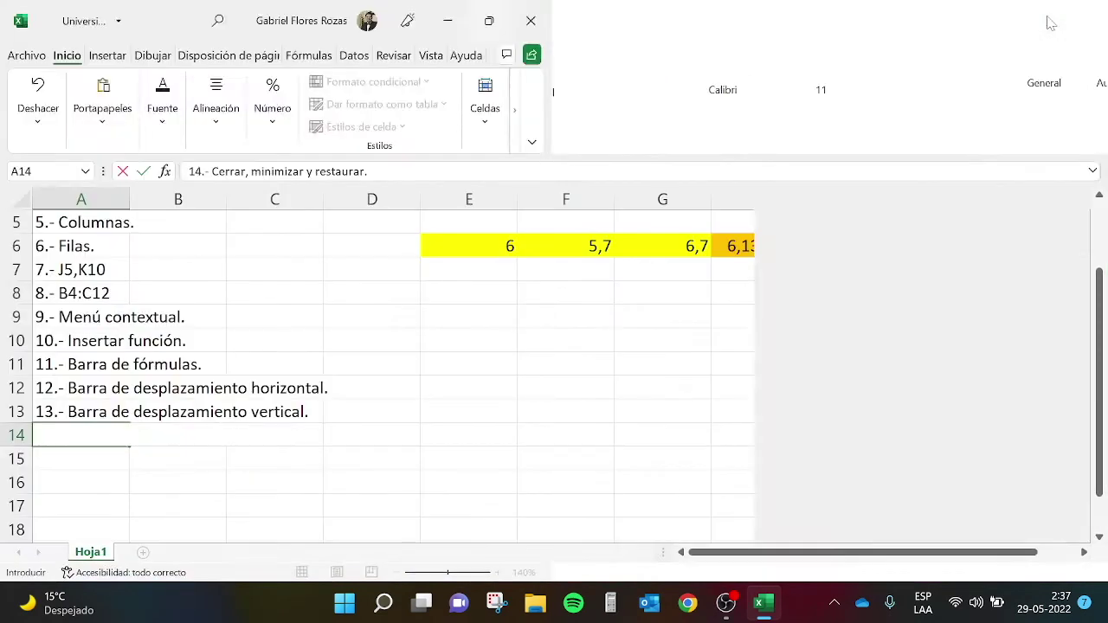
pyautogui.click(1045, 24)
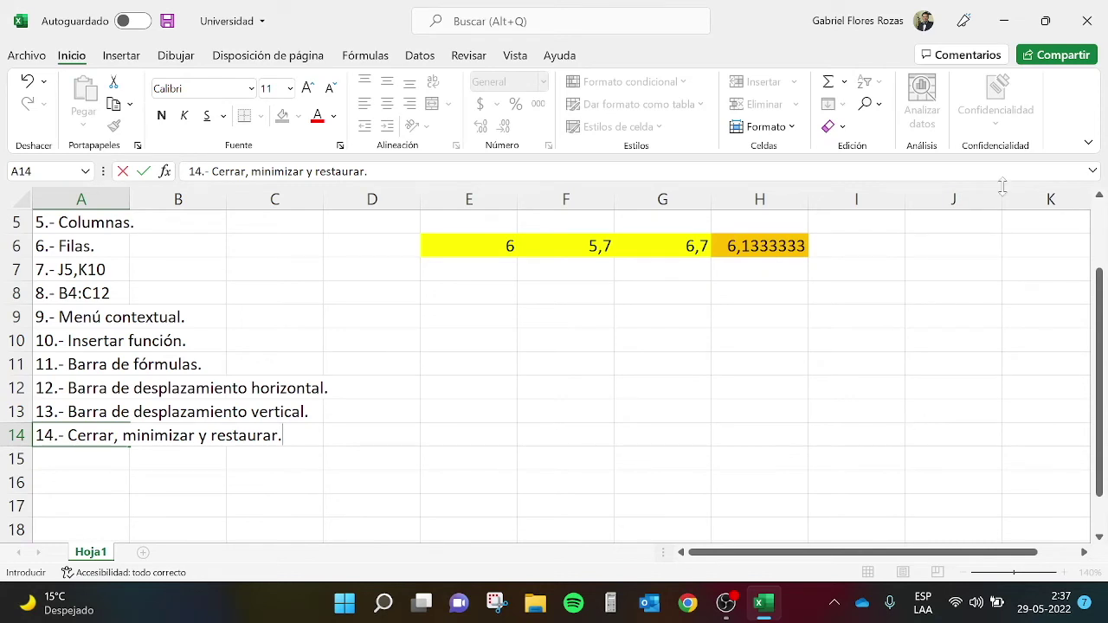
# Minimize the Excel window to show the desktop and bring the workbook back on screen
pyautogui.click(1007, 21)
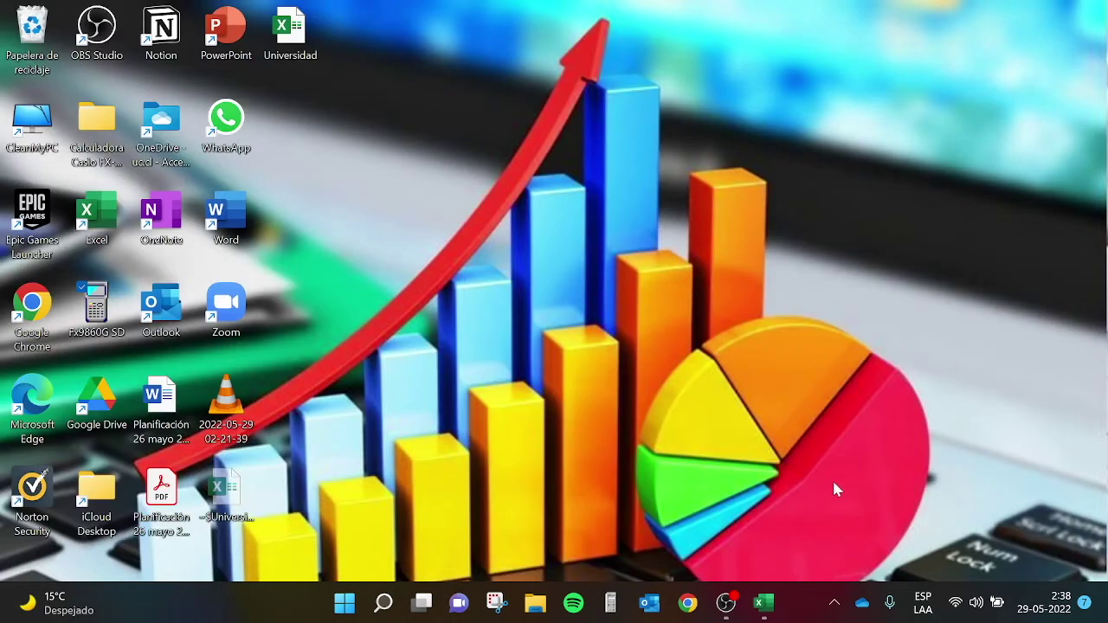
pyautogui.moveTo(769, 611)
pyautogui.click(766, 604)
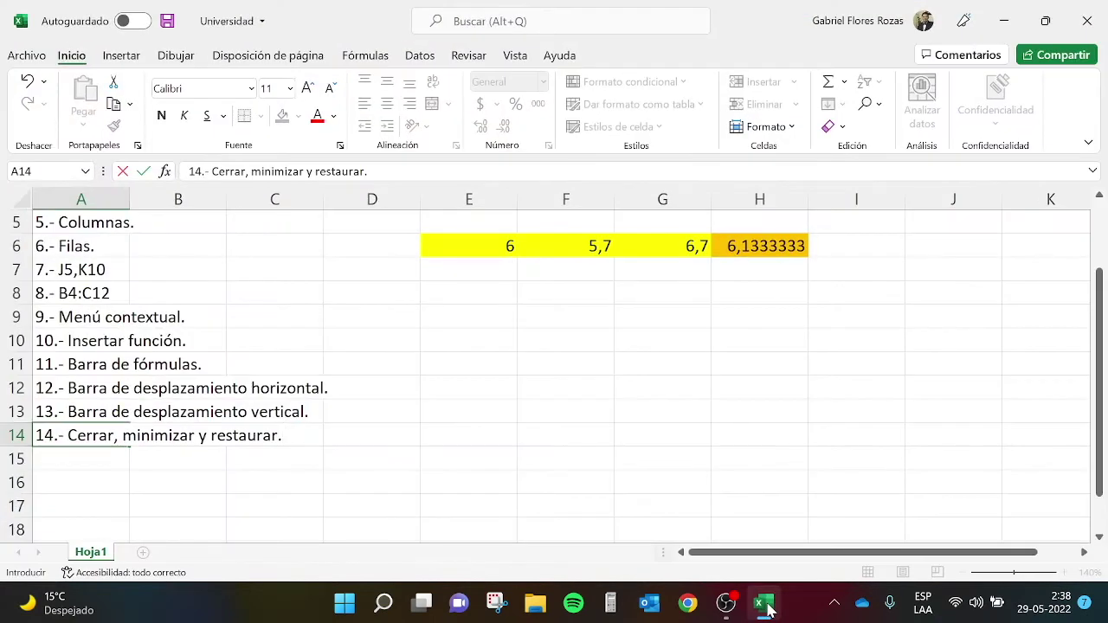
# Enter "15.- Zoom." in cell A15 as the next item of the list
pyautogui.click(56, 462)
pyautogui.write('15')
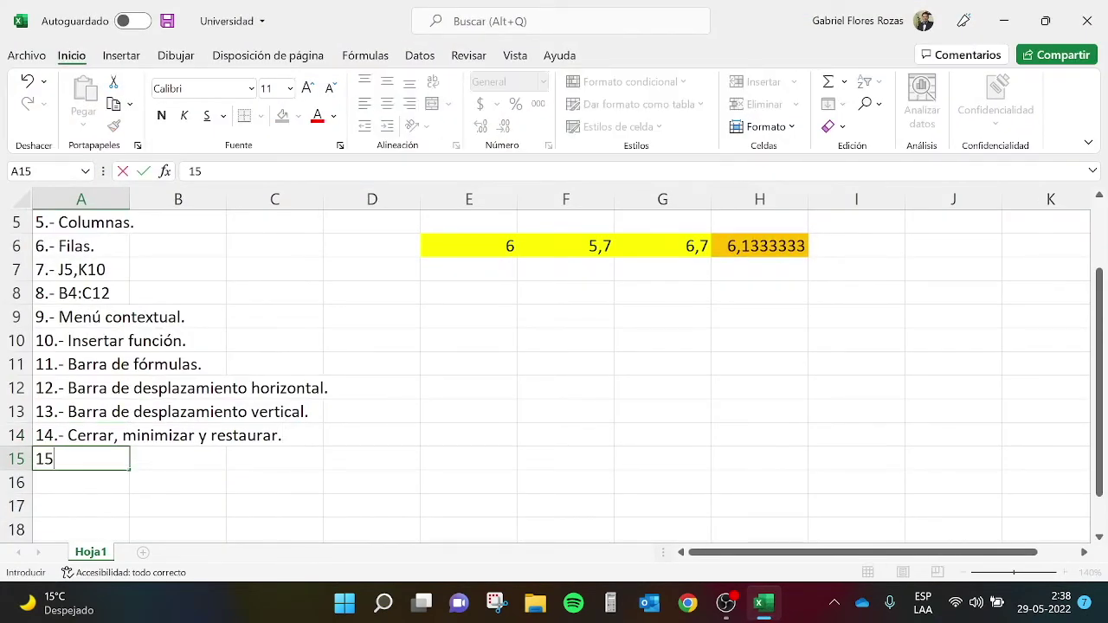
pyautogui.write('.- Zoom.')
pyautogui.press('Return')
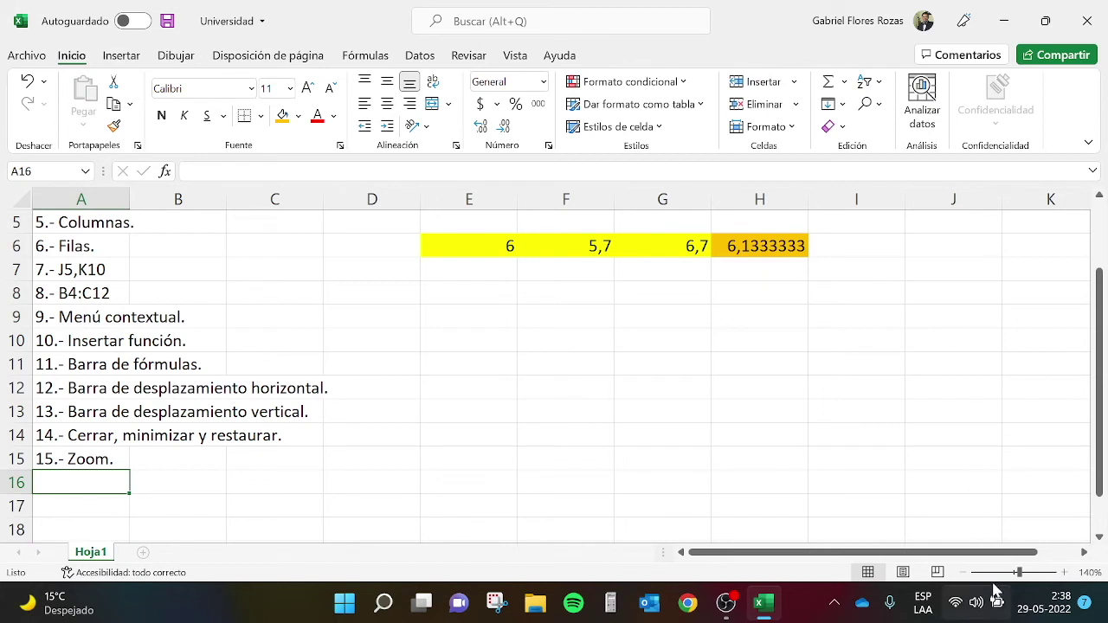
# Magnify the sheet in steps to 230% to demonstrate zooming in
pyautogui.click(1065, 573)
pyautogui.click(1065, 572)
pyautogui.click(1065, 572)
pyautogui.click(1065, 573)
pyautogui.click(1065, 573)
pyautogui.click(1065, 573)
pyautogui.click(1065, 572)
pyautogui.click(1065, 572)
pyautogui.click(1064, 572)
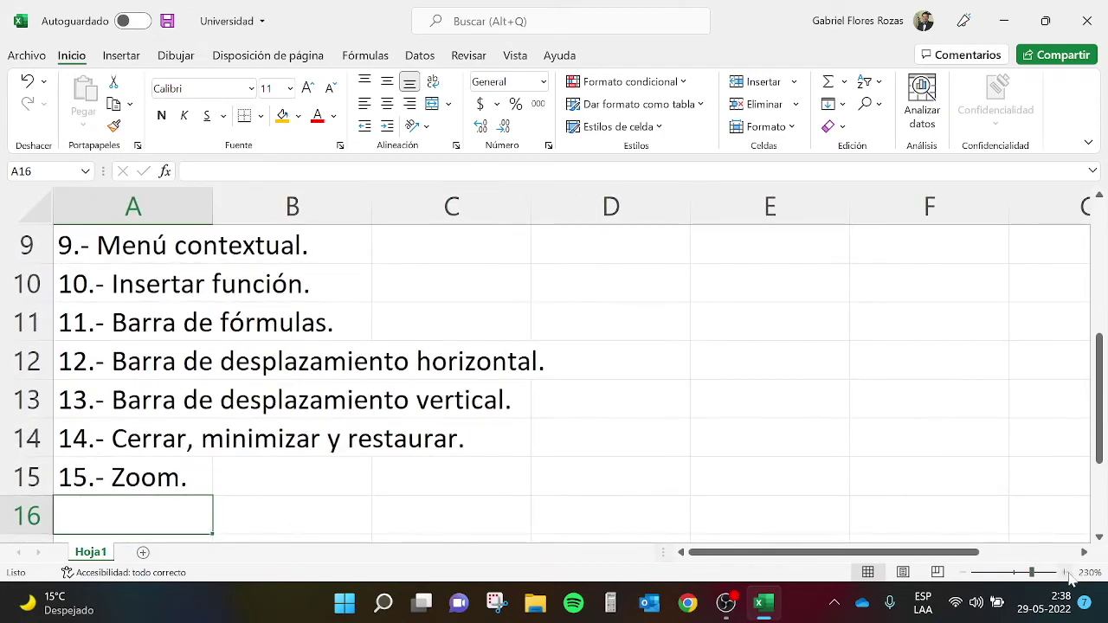
# Reduce the sheet's zoom in steps and with the slider to 34% to demonstrate zooming out
pyautogui.click(963, 572)
pyautogui.click(963, 572)
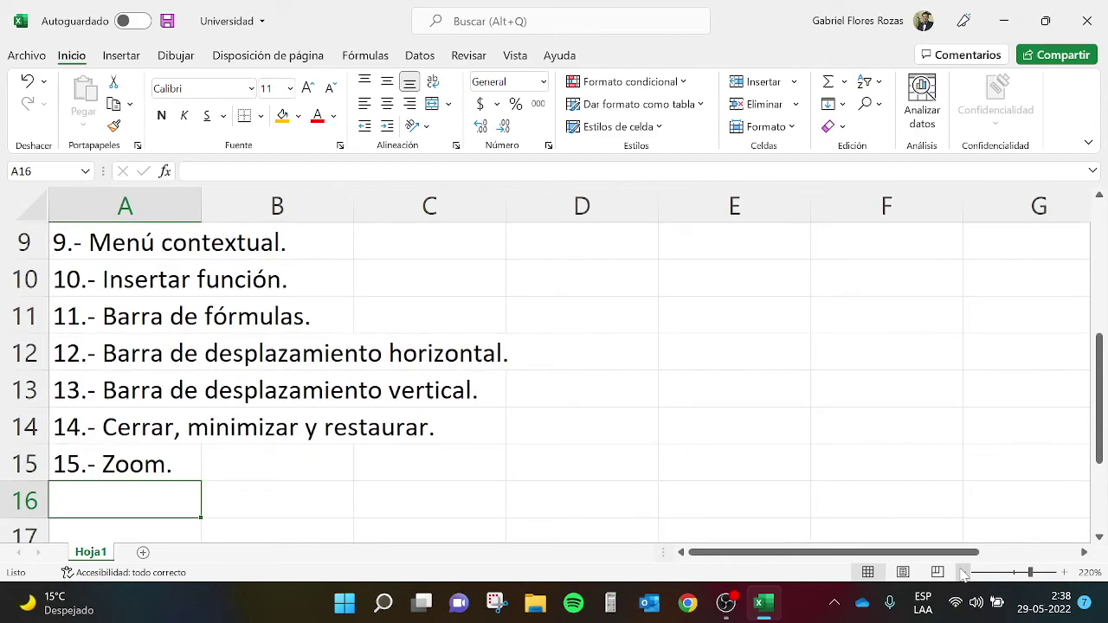
pyautogui.click(963, 573)
pyautogui.click(963, 572)
pyautogui.click(963, 572)
pyautogui.click(963, 572)
pyautogui.click(962, 573)
pyautogui.click(963, 572)
pyautogui.click(963, 572)
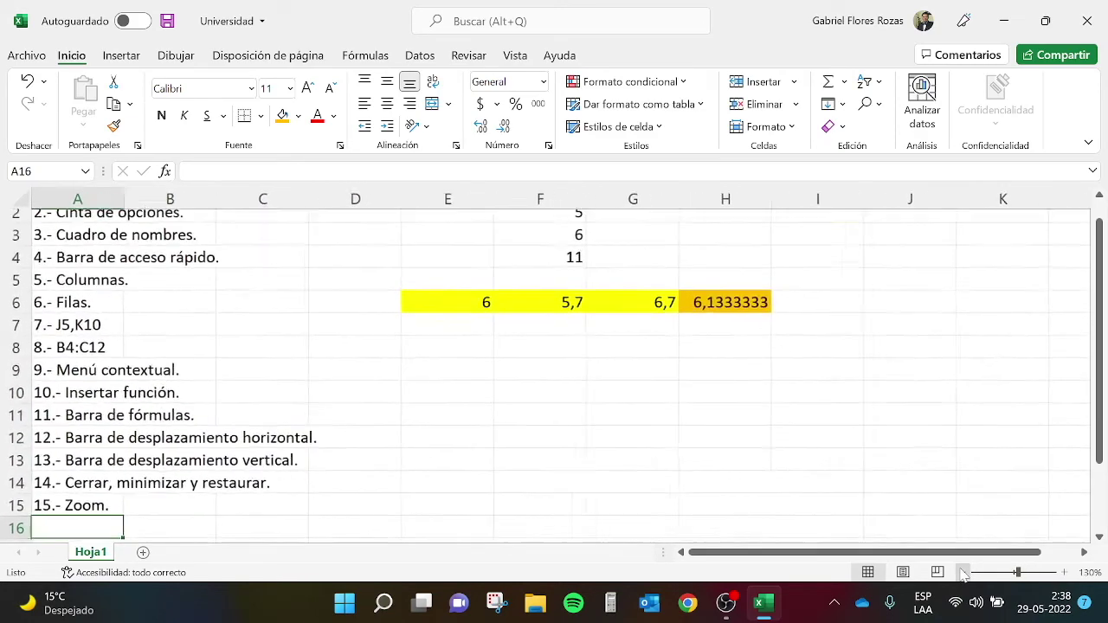
pyautogui.click(962, 572)
pyautogui.moveTo(1019, 573); pyautogui.dragTo(985, 572)
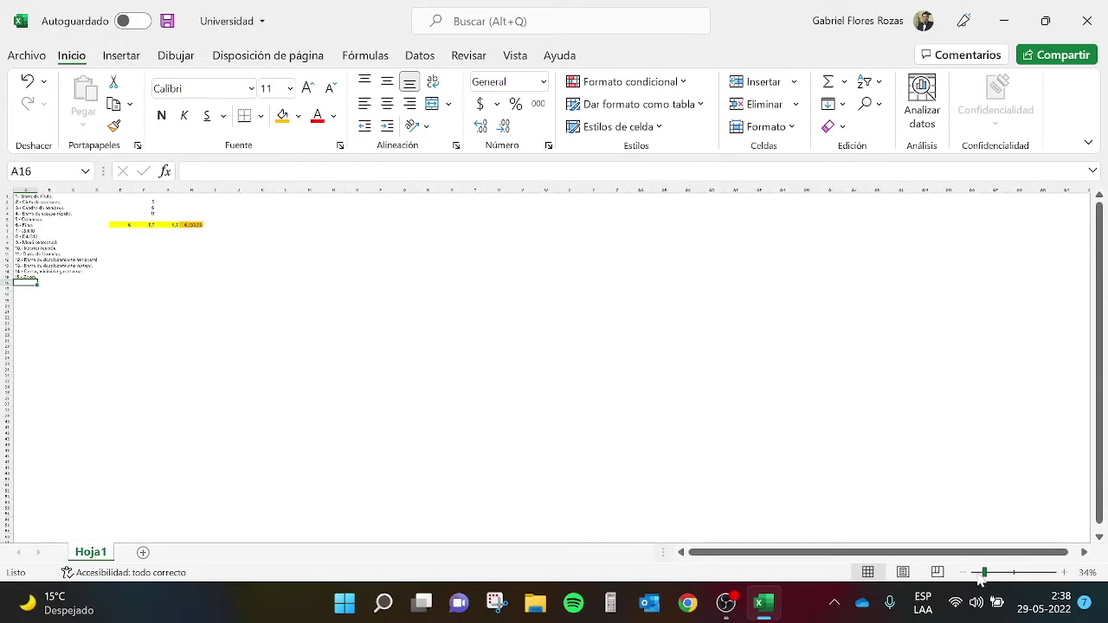
# Raise the sheet's zoom to 70% in steps and on to 195% with the slider
pyautogui.click(1064, 572)
pyautogui.click(1065, 572)
pyautogui.click(1065, 573)
pyautogui.click(1065, 572)
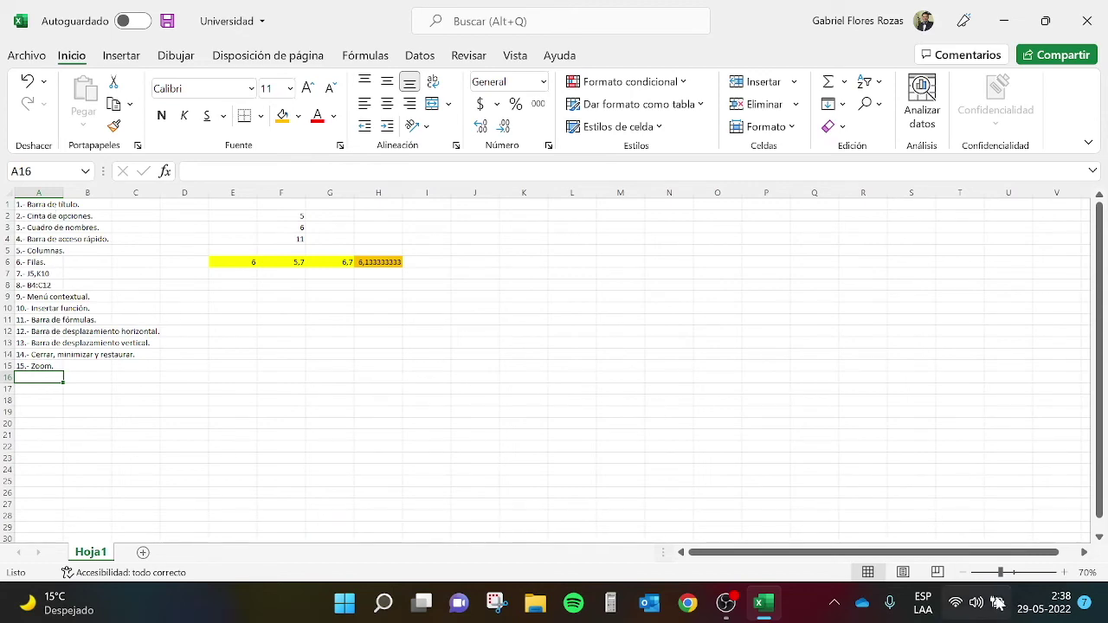
pyautogui.moveTo(1002, 573); pyautogui.dragTo(1028, 576)
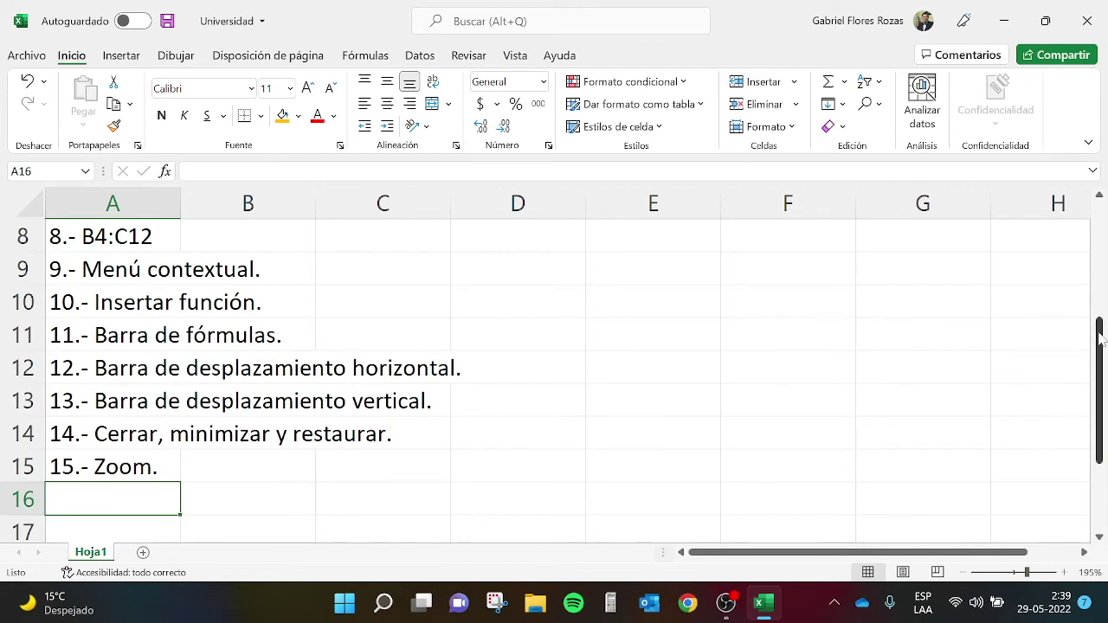
# Enter "16.- Pestaña celdas." in cell A16 as the next item of the list
pyautogui.moveTo(1102, 333); pyautogui.dragTo(1101, 396)
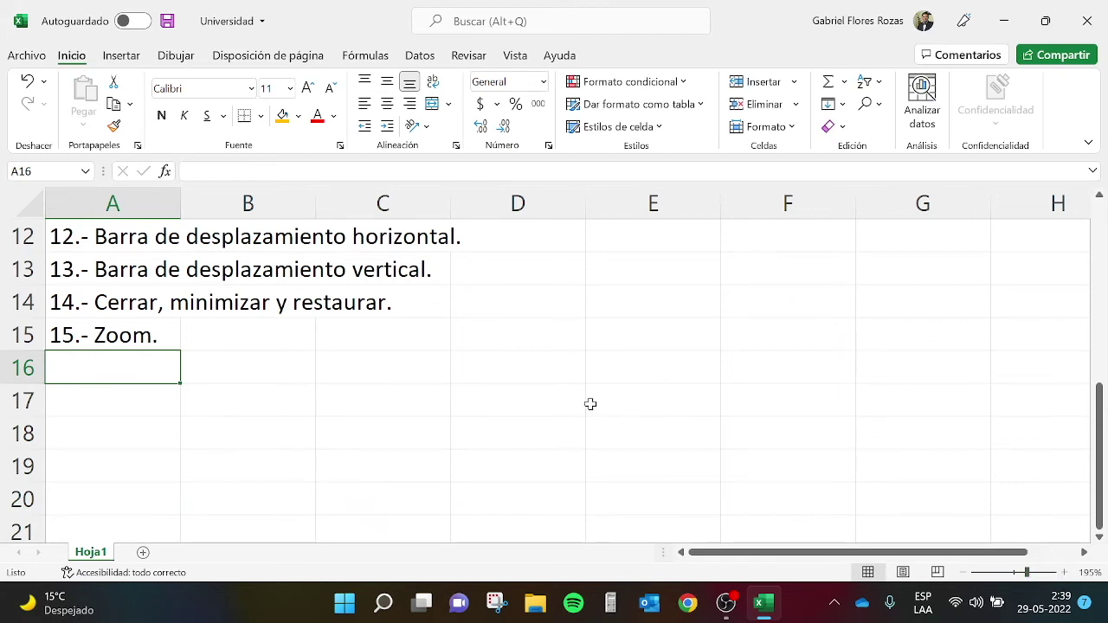
pyautogui.write('16.-')
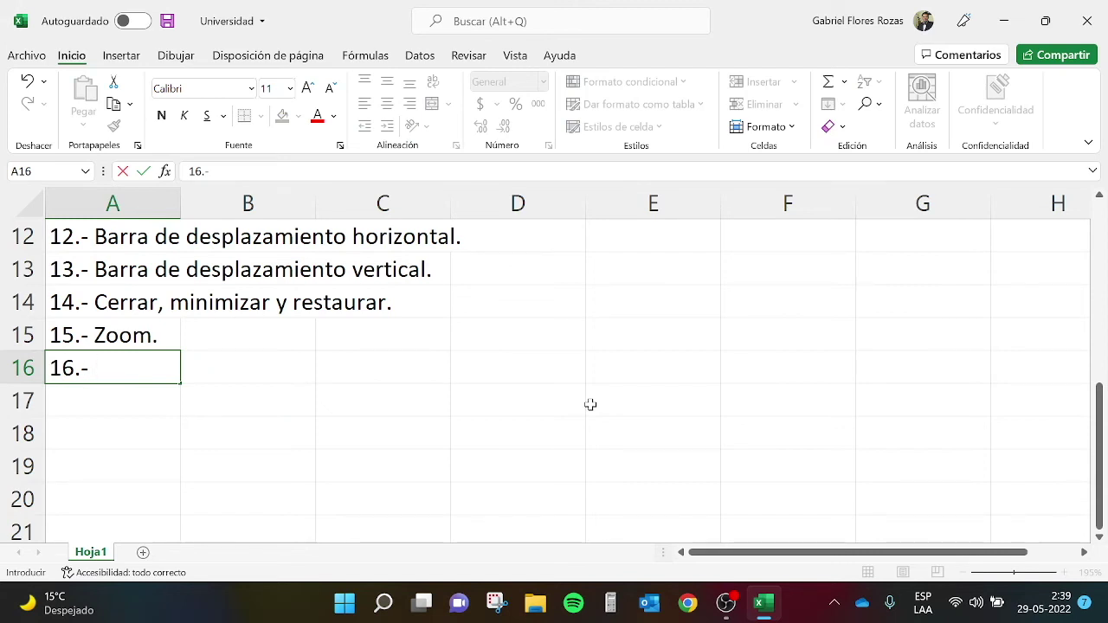
pyautogui.write(' Pestaña')
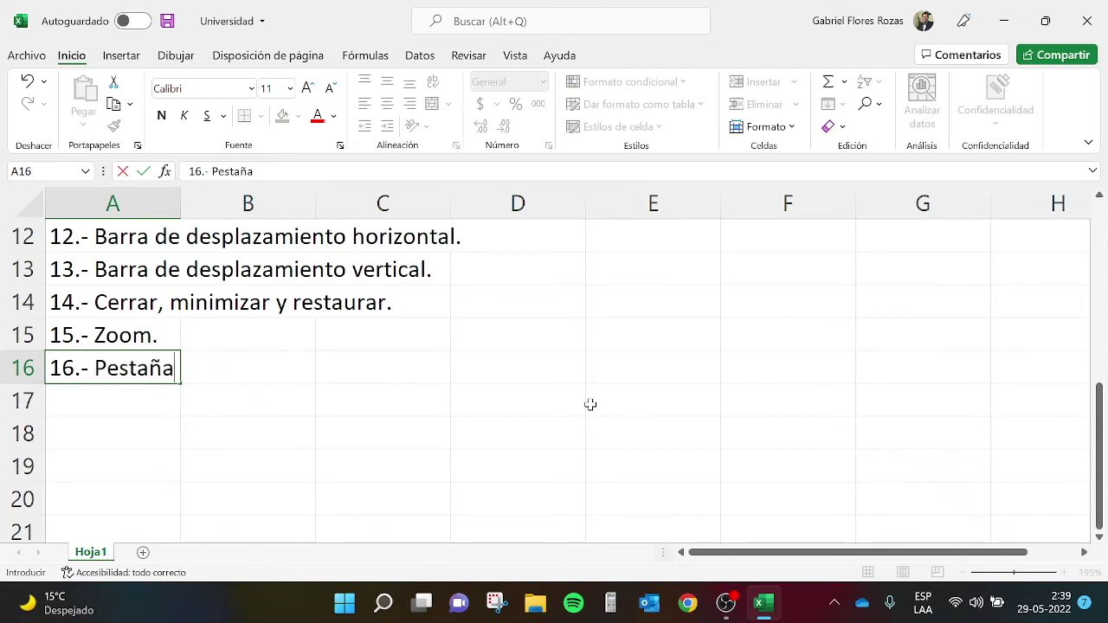
pyautogui.write(' celdas.')
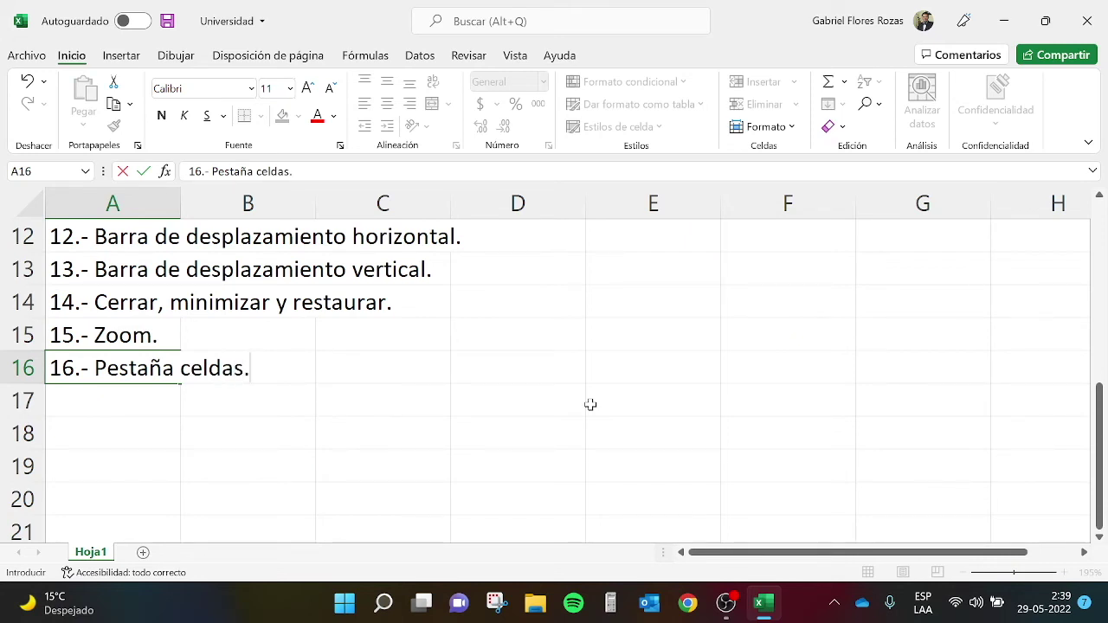
pyautogui.press('Return')
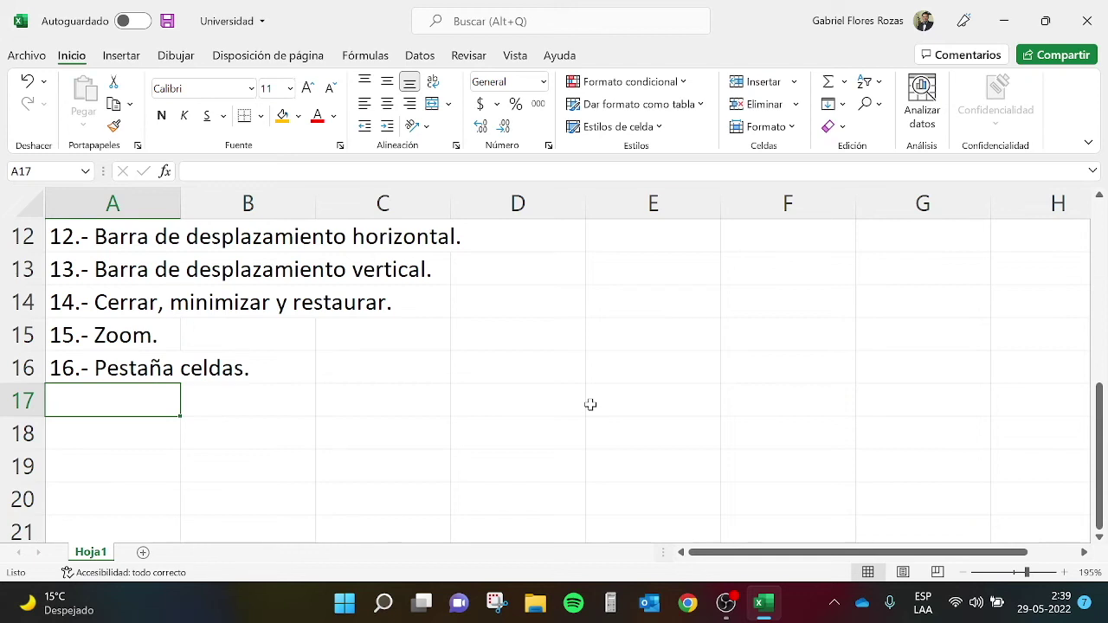
# Select the single cells D16, E13, D15 and E14 in turn to demonstrate what a cell is
pyautogui.click(528, 381)
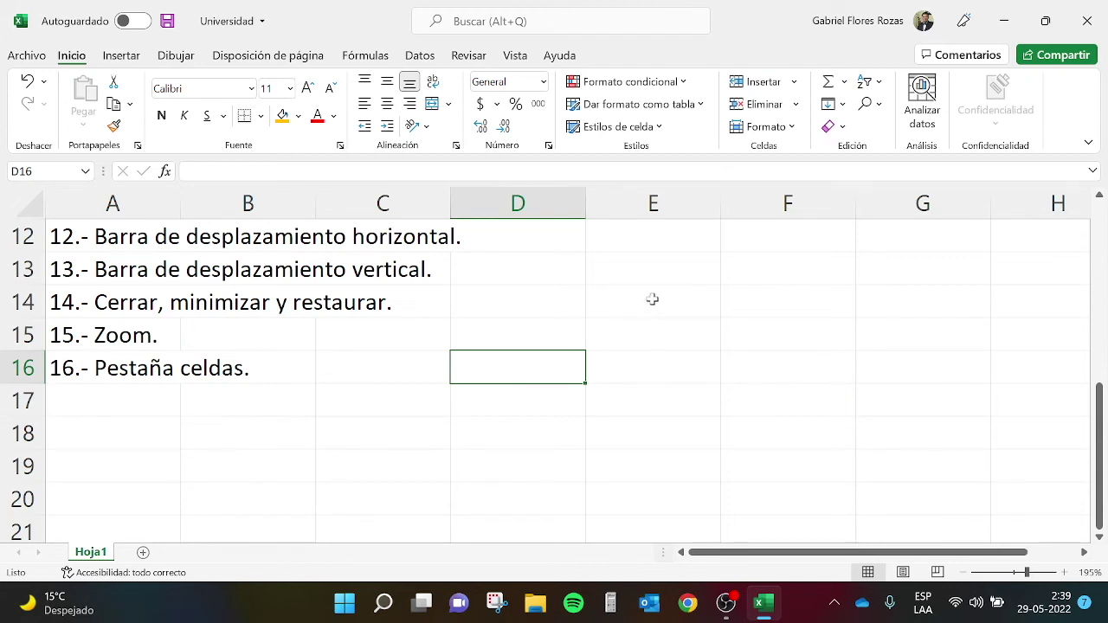
pyautogui.click(642, 273)
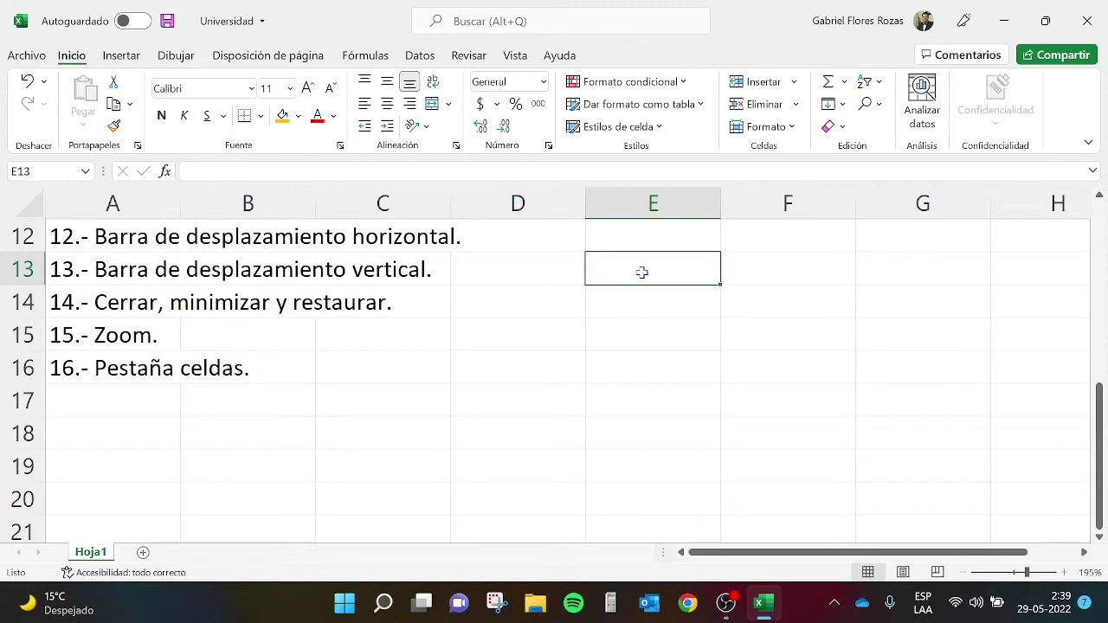
pyautogui.click(580, 336)
pyautogui.click(641, 290)
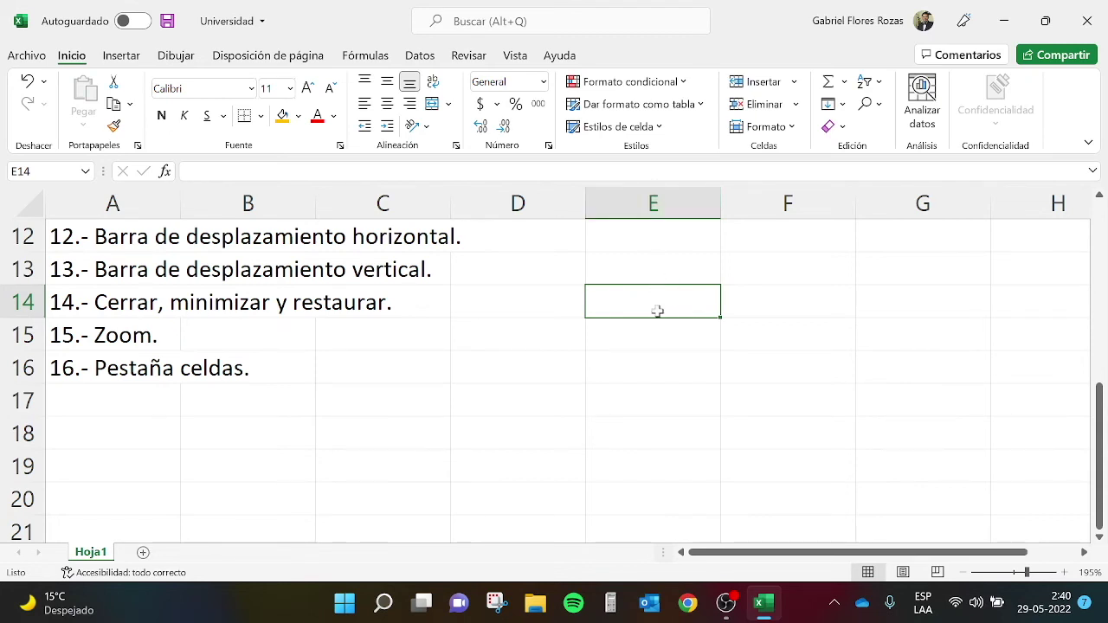
# Enter "17.- Barra de estado." in cell A17 as the next item of the list
pyautogui.click(82, 405)
pyautogui.write('17')
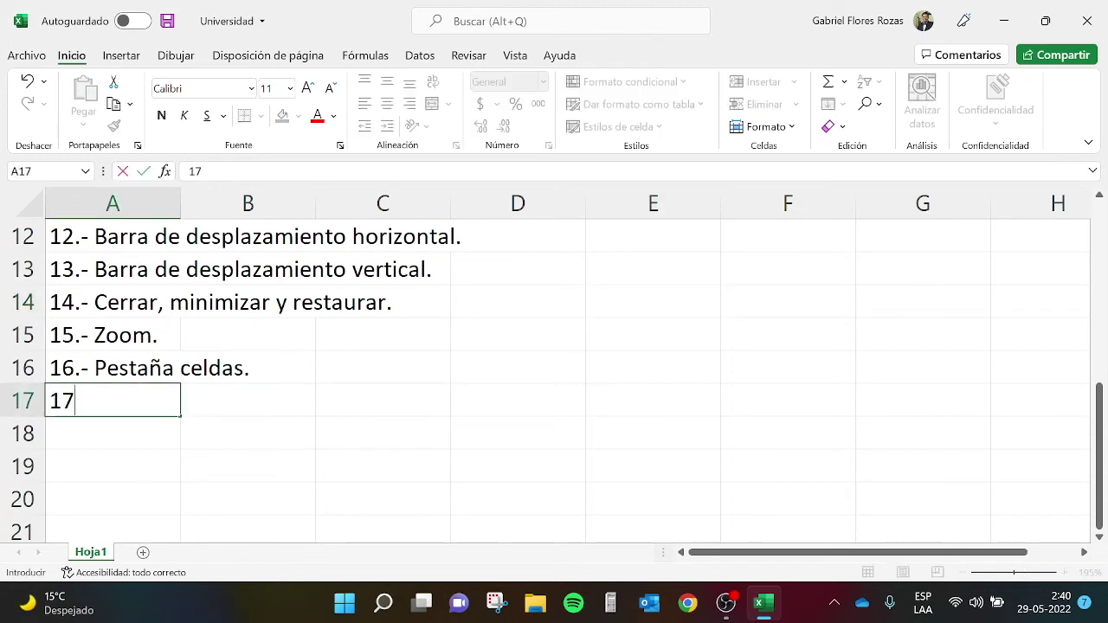
pyautogui.write('.- Barra de es')
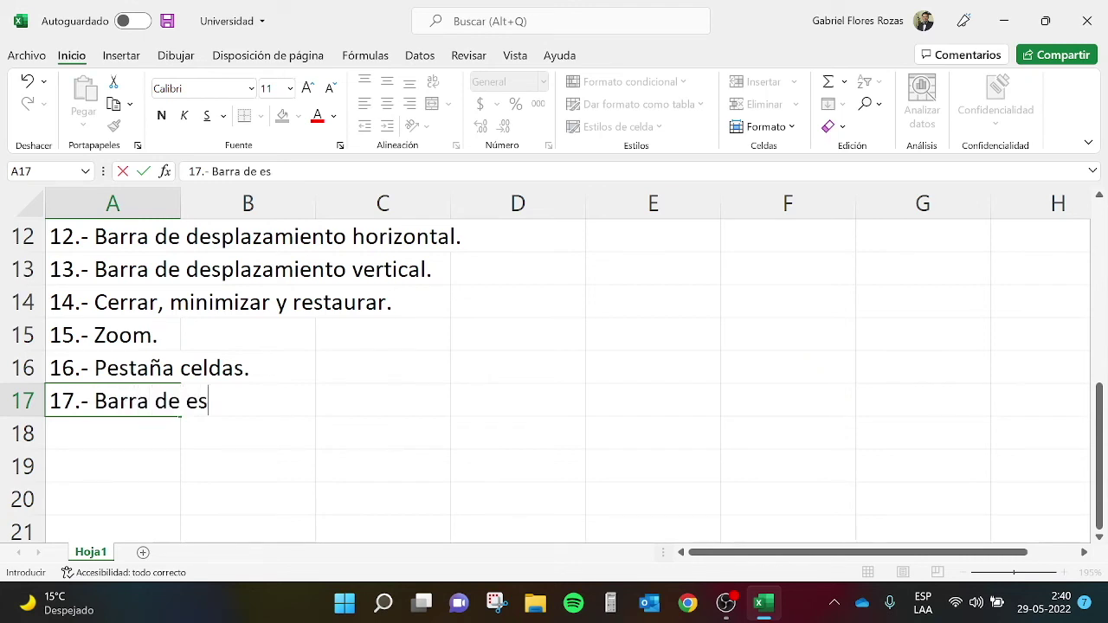
pyautogui.write('tado.')
pyautogui.press('Return')
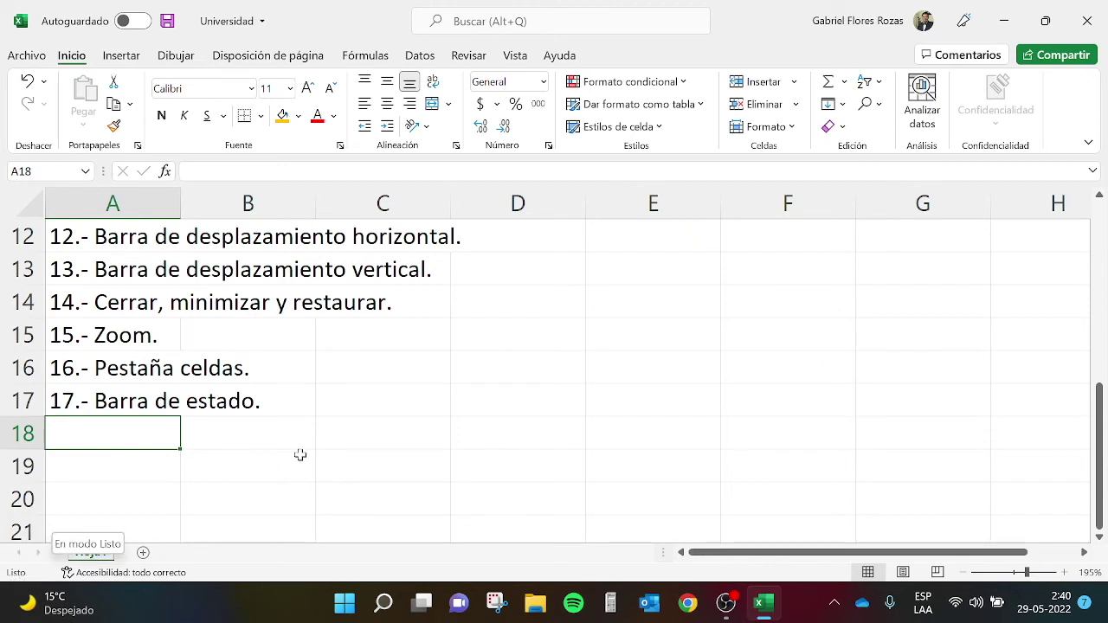
# Enter "18.- Hojas." in cell A18 as the last item of the list
pyautogui.write('1')
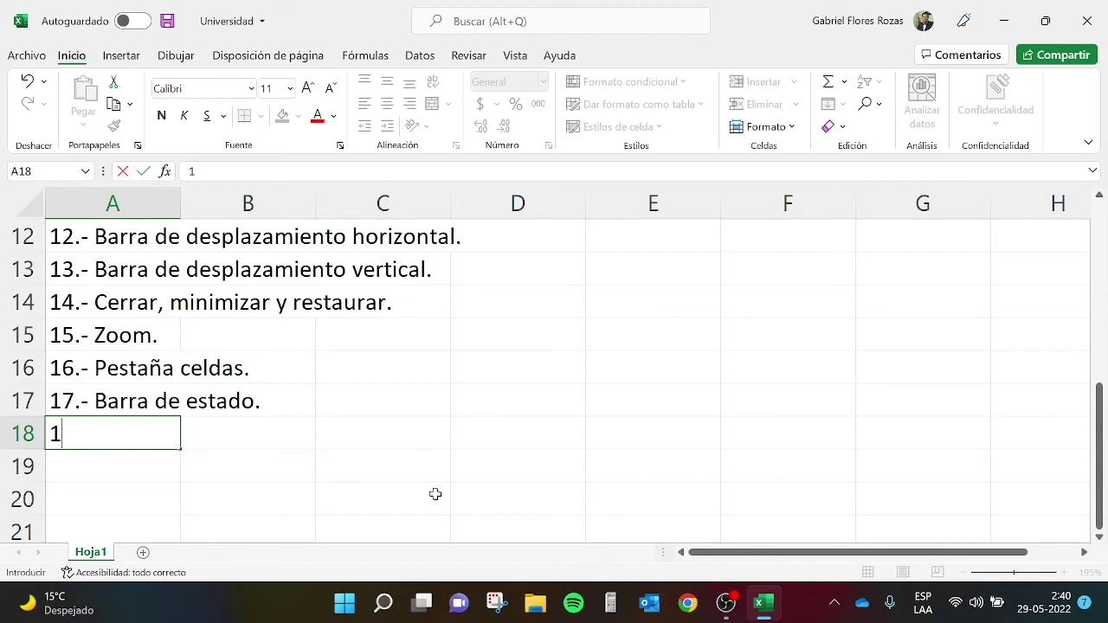
pyautogui.write('8.- Hojas.')
pyautogui.press('Return')
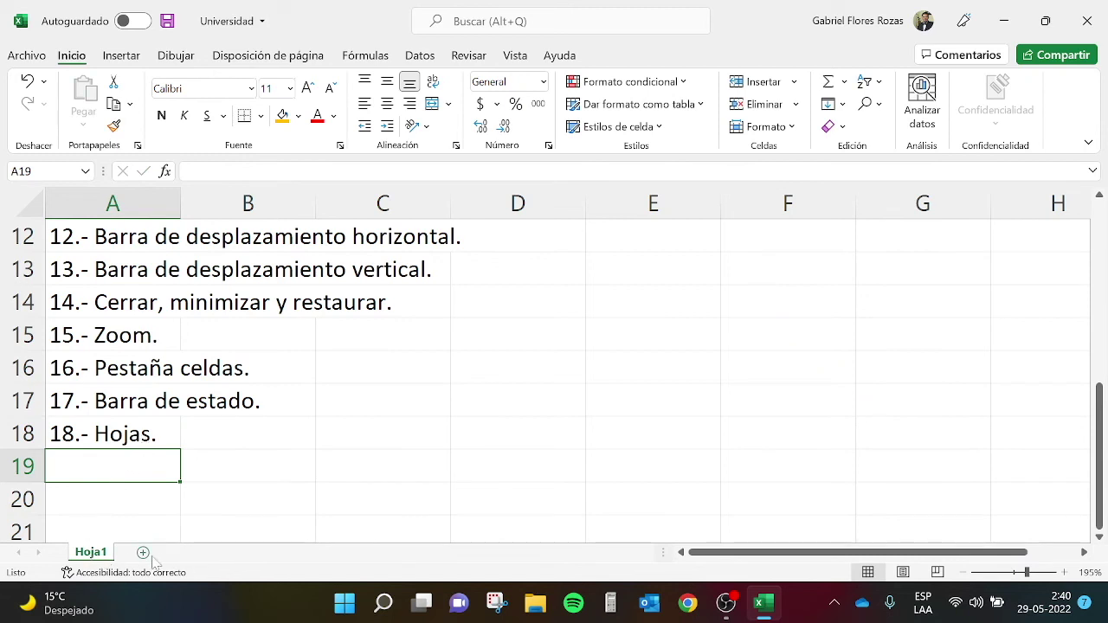
# Rename the sheet Hoja1 as "Conceptos"
pyautogui.doubleClick(91, 553)
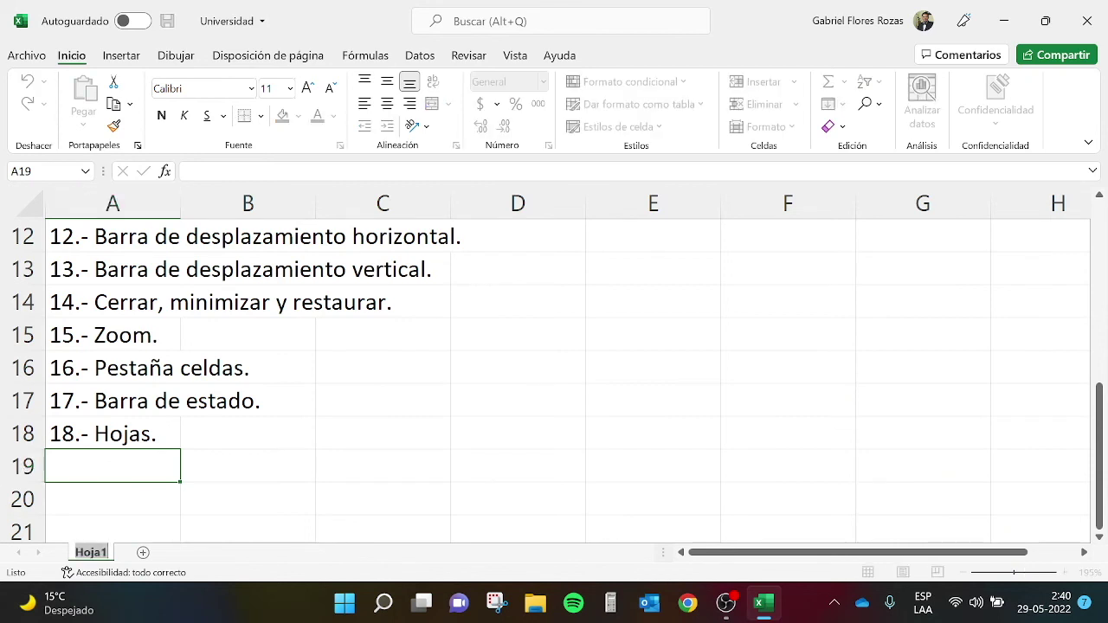
pyautogui.write('Conceptos')
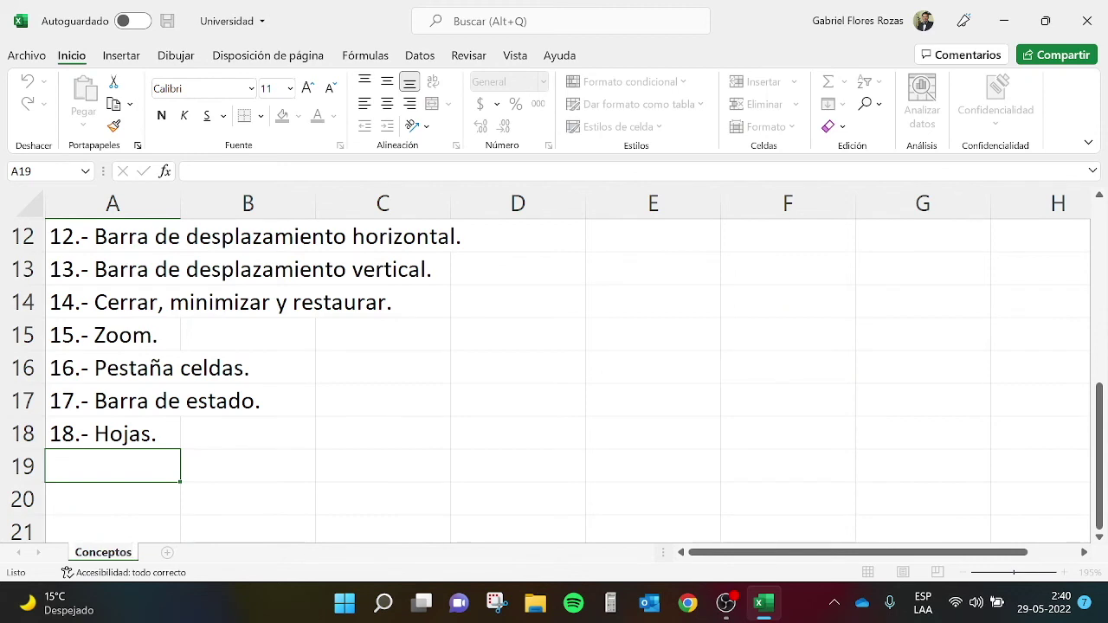
pyautogui.press('Return')
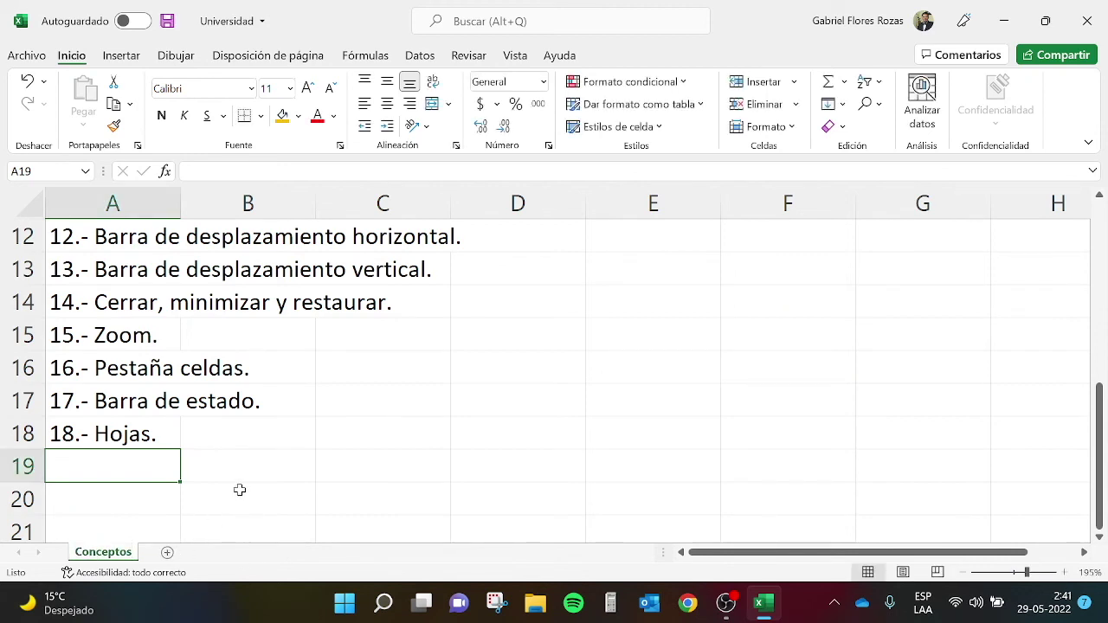
# Add a new sheet after Conceptos and name it "Física"
pyautogui.click(165, 553)
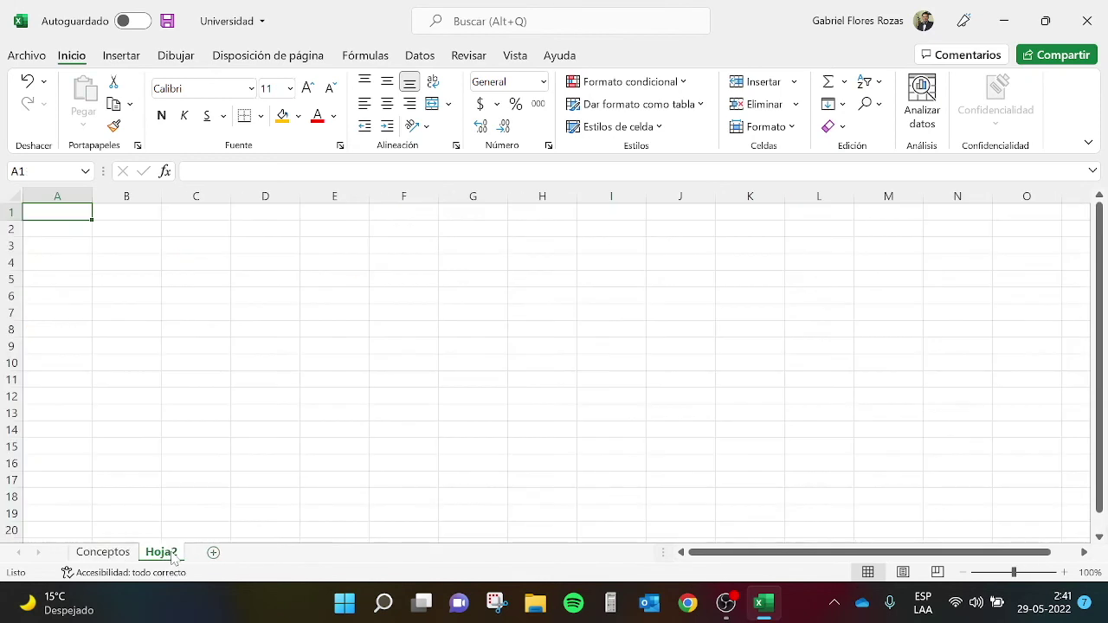
pyautogui.doubleClick(170, 554)
pyautogui.write('Física')
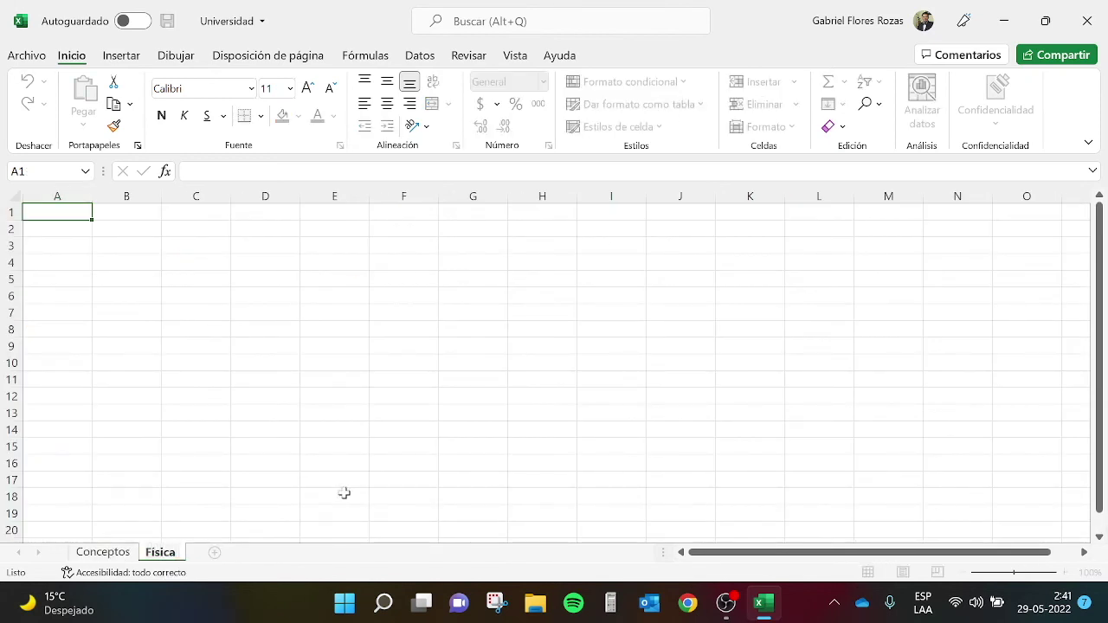
pyautogui.press('Return')
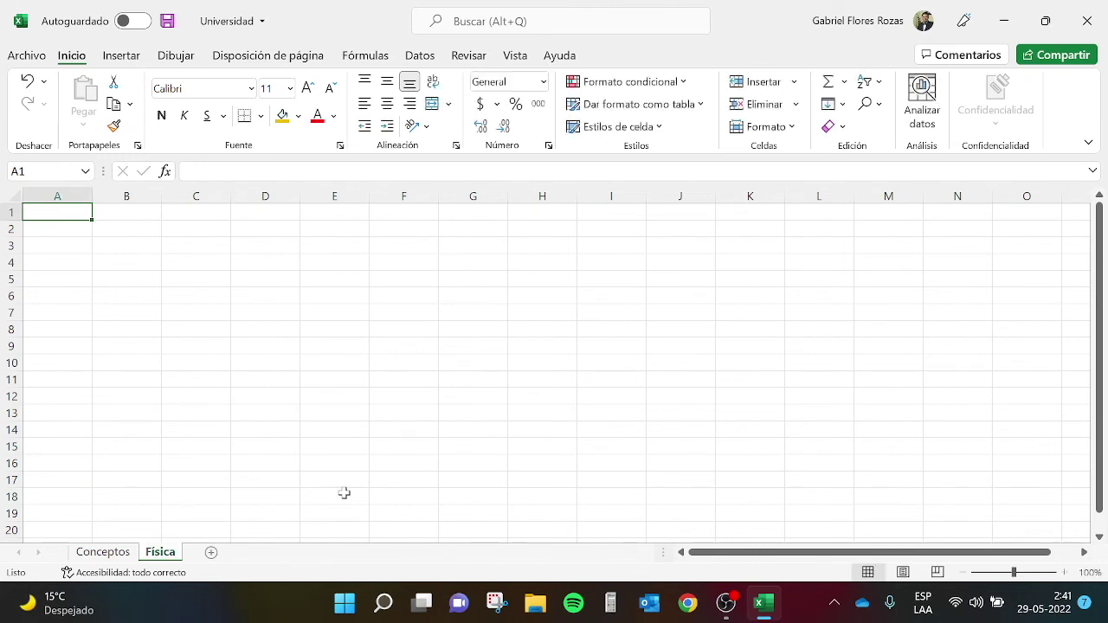
# Add a third sheet after Física and name it "Matemática"
pyautogui.click(211, 553)
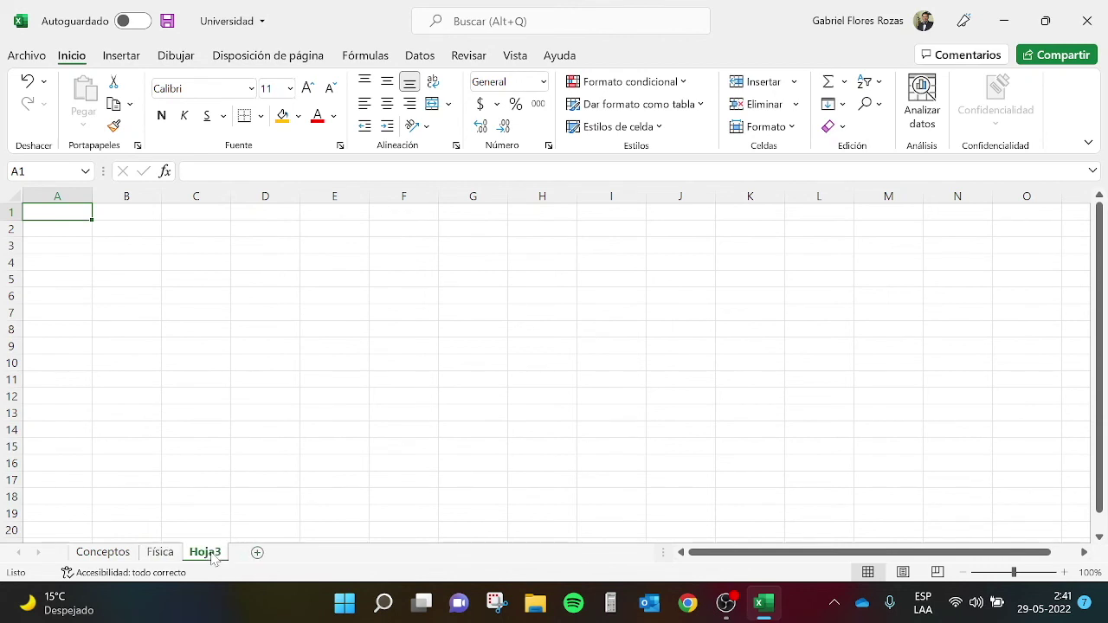
pyautogui.write('Matemática')
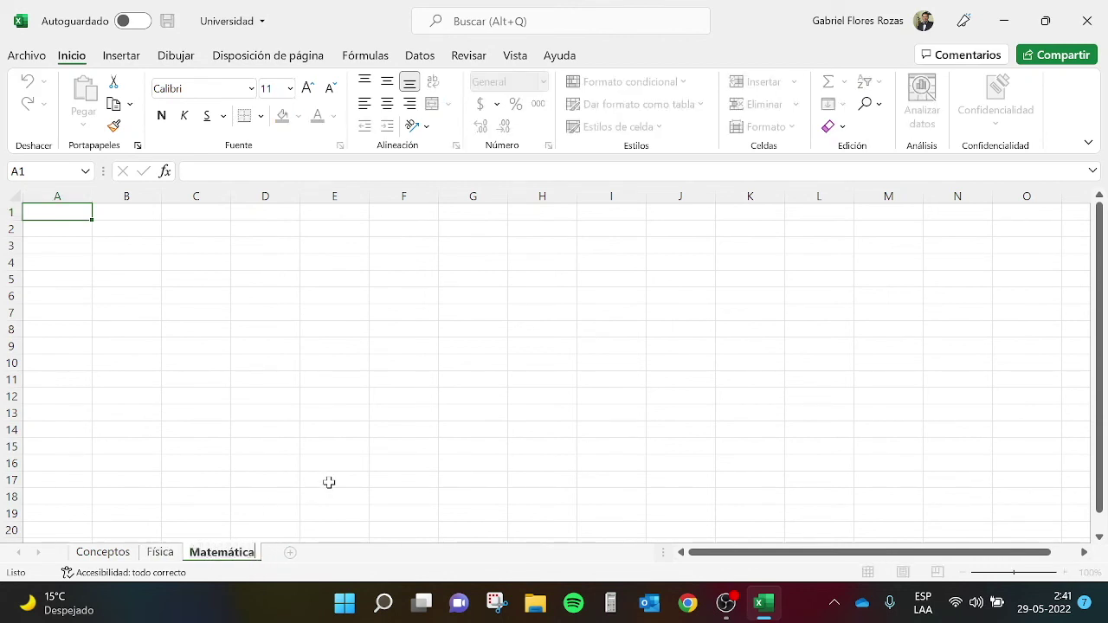
pyautogui.press('Return')
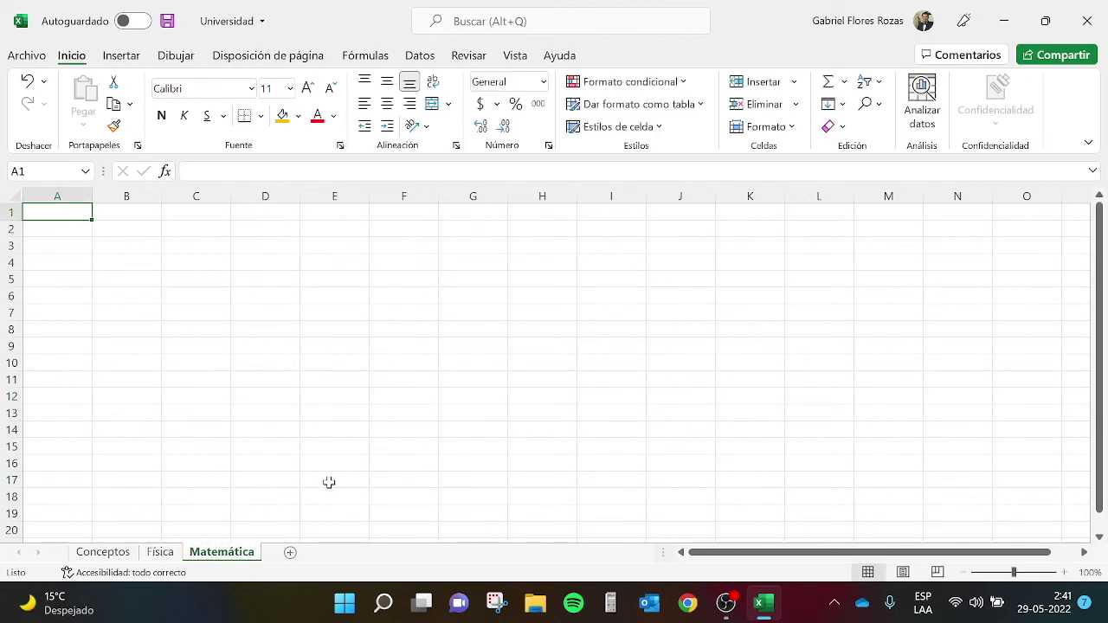
# Add a fourth sheet after Matemática and name it "Finanzas"
pyautogui.click(291, 554)
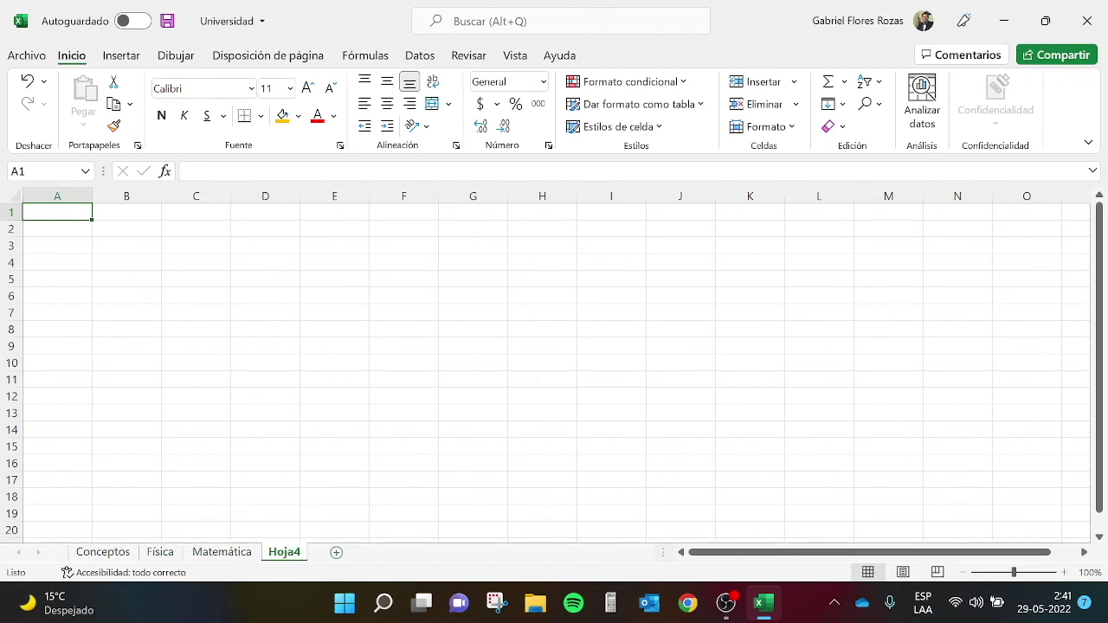
pyautogui.doubleClick(284, 553)
pyautogui.write('Finanzas')
pyautogui.press('Return')
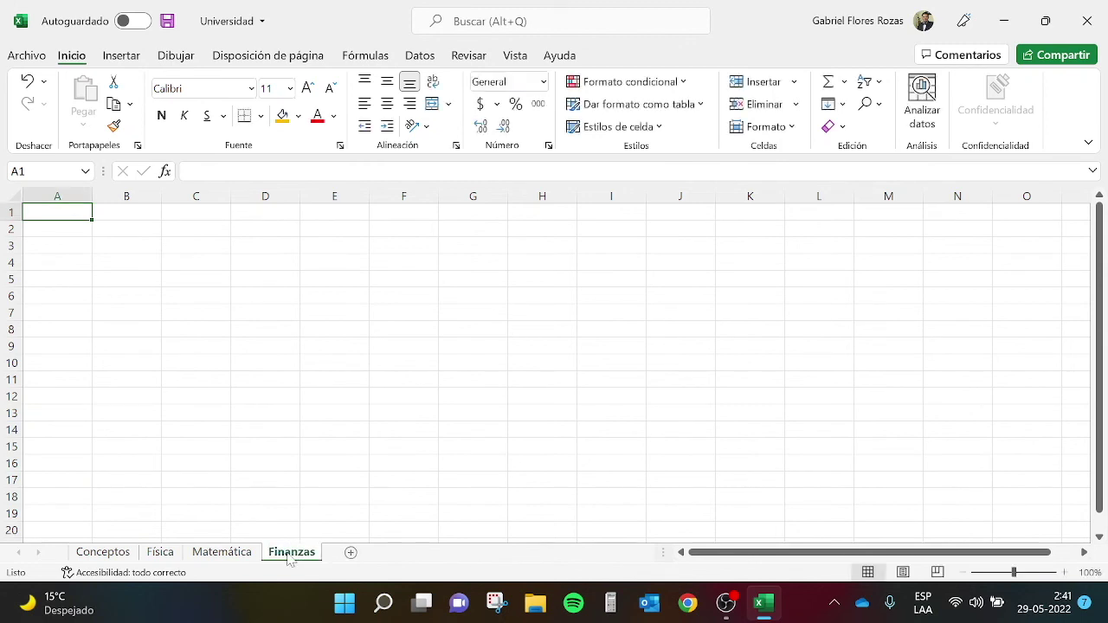
# Add a fifth sheet after Finanzas and name it "Economía"
pyautogui.click(350, 553)
pyautogui.doubleClick(346, 555)
pyautogui.write('Economía')
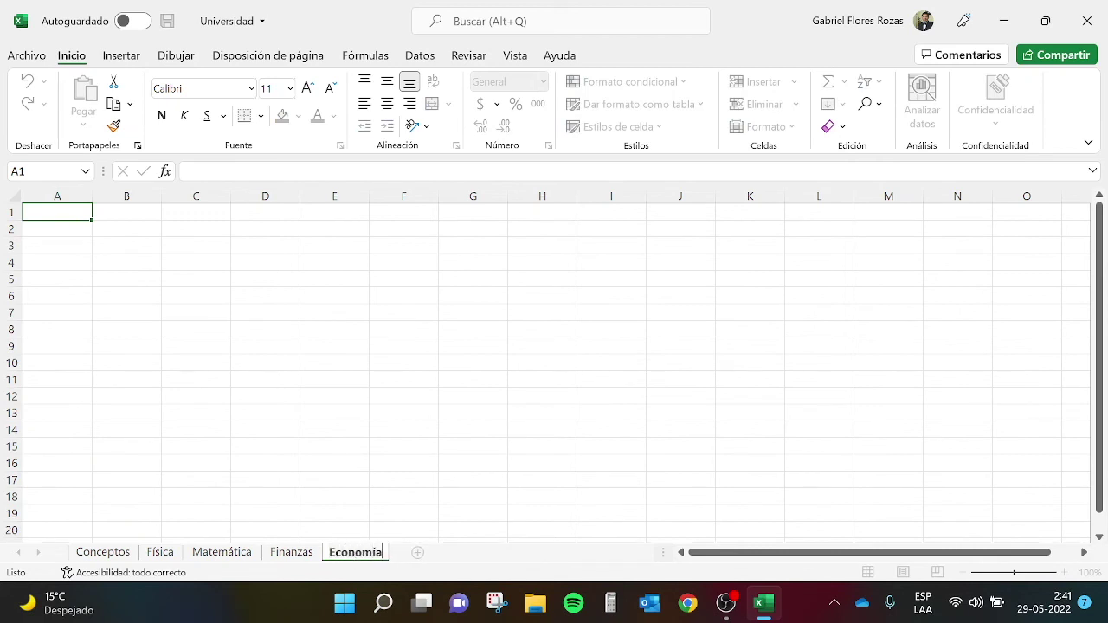
pyautogui.press('Return')
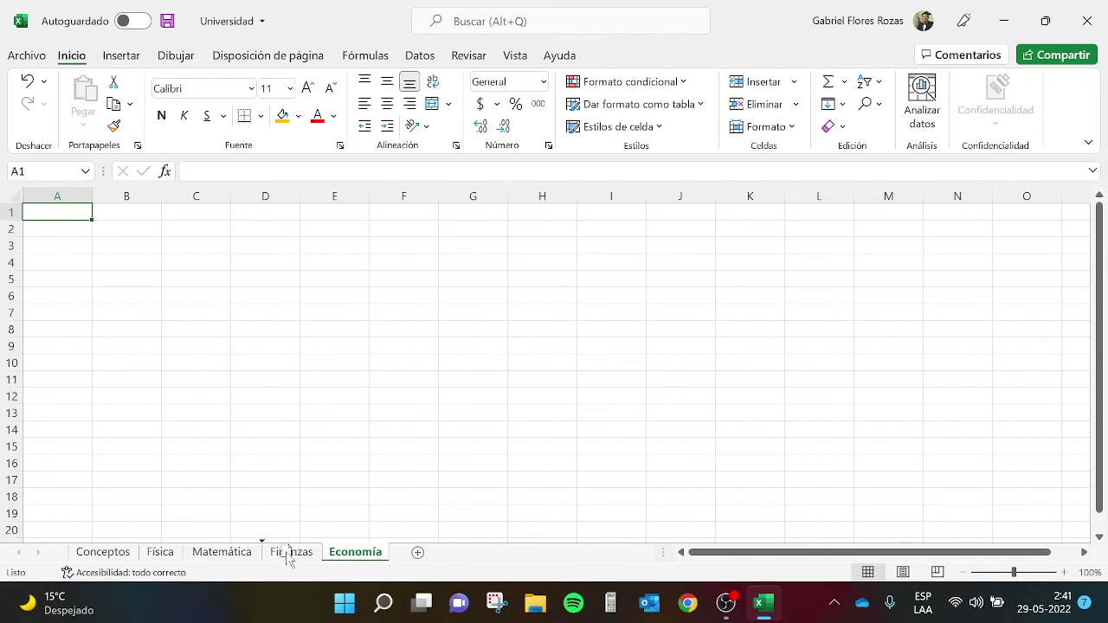
# Move the Economía sheet to the first place, before Conceptos, and select its cell B4
pyautogui.moveTo(188, 548); pyautogui.dragTo(93, 540)
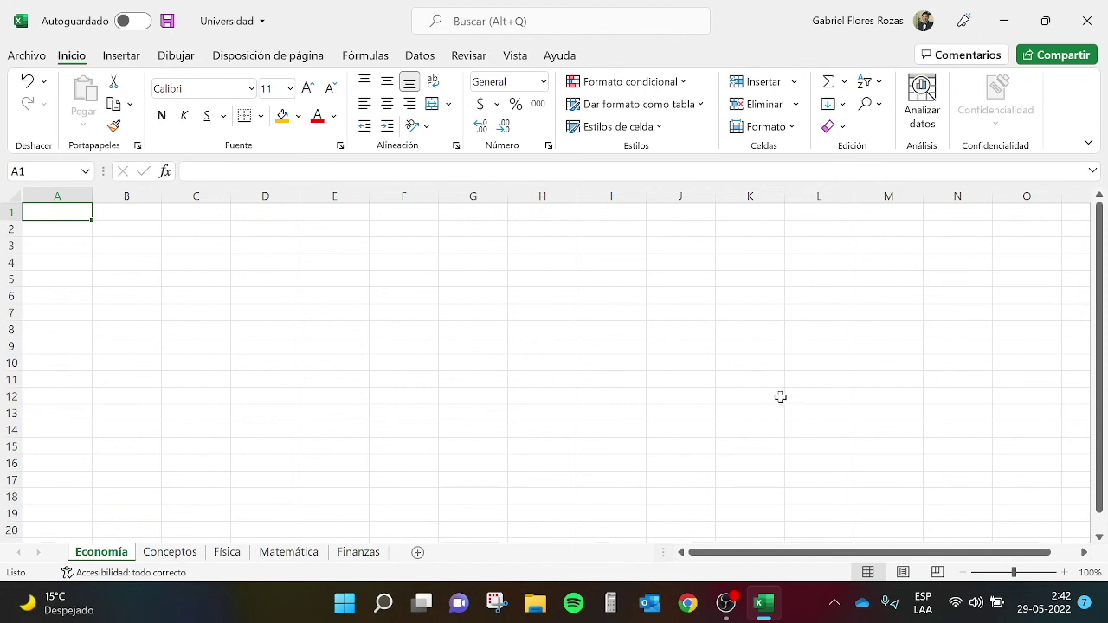
pyautogui.click(123, 263)
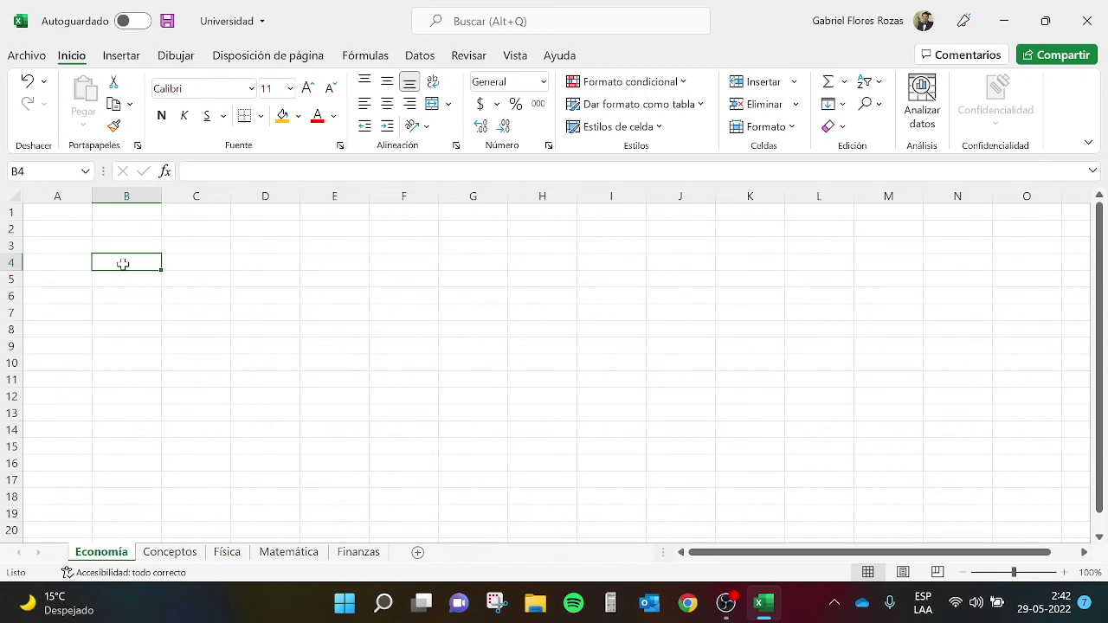
# Return to the beginning of the list on the Conceptos sheet, select cell E8, and minimize the workbook window
pyautogui.click(168, 554)
pyautogui.moveTo(1100, 403); pyautogui.dragTo(1099, 211)
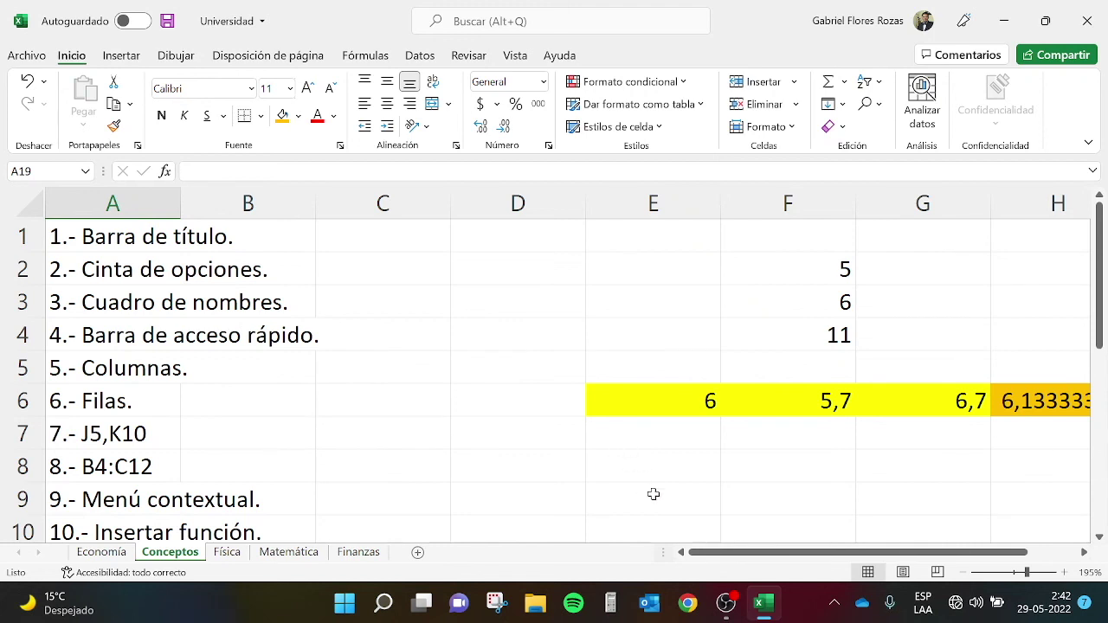
pyautogui.click(677, 464)
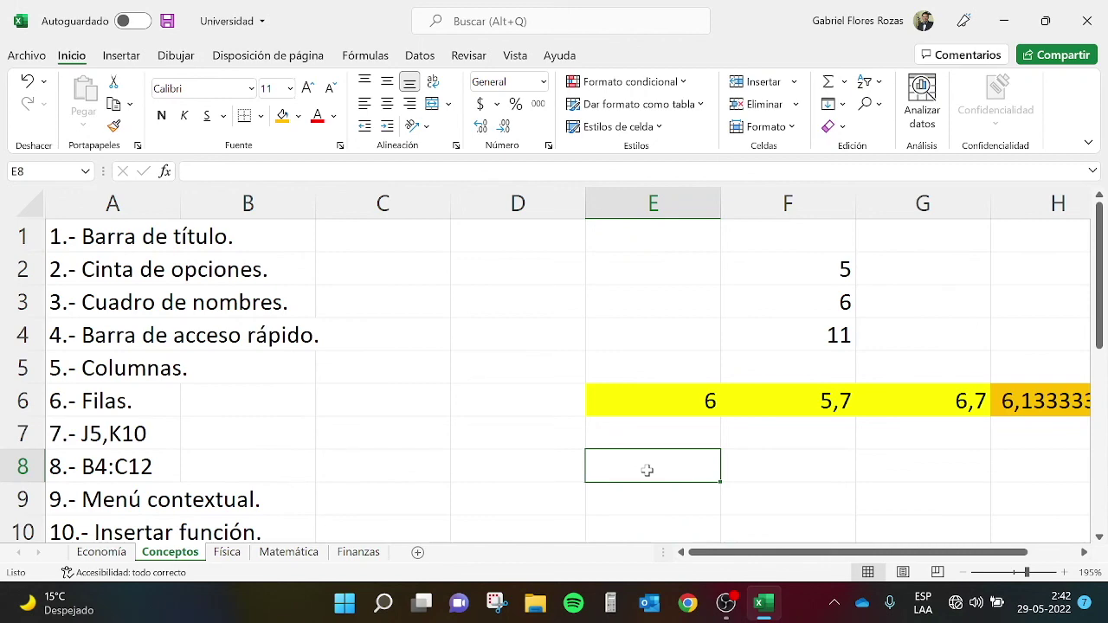
pyautogui.click(1007, 21)
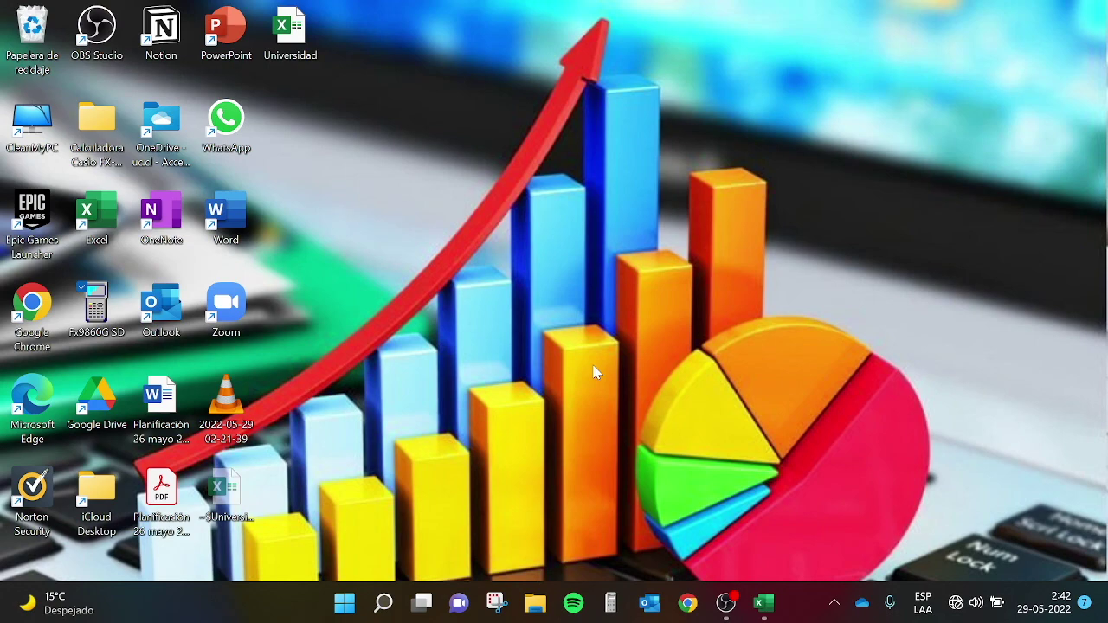